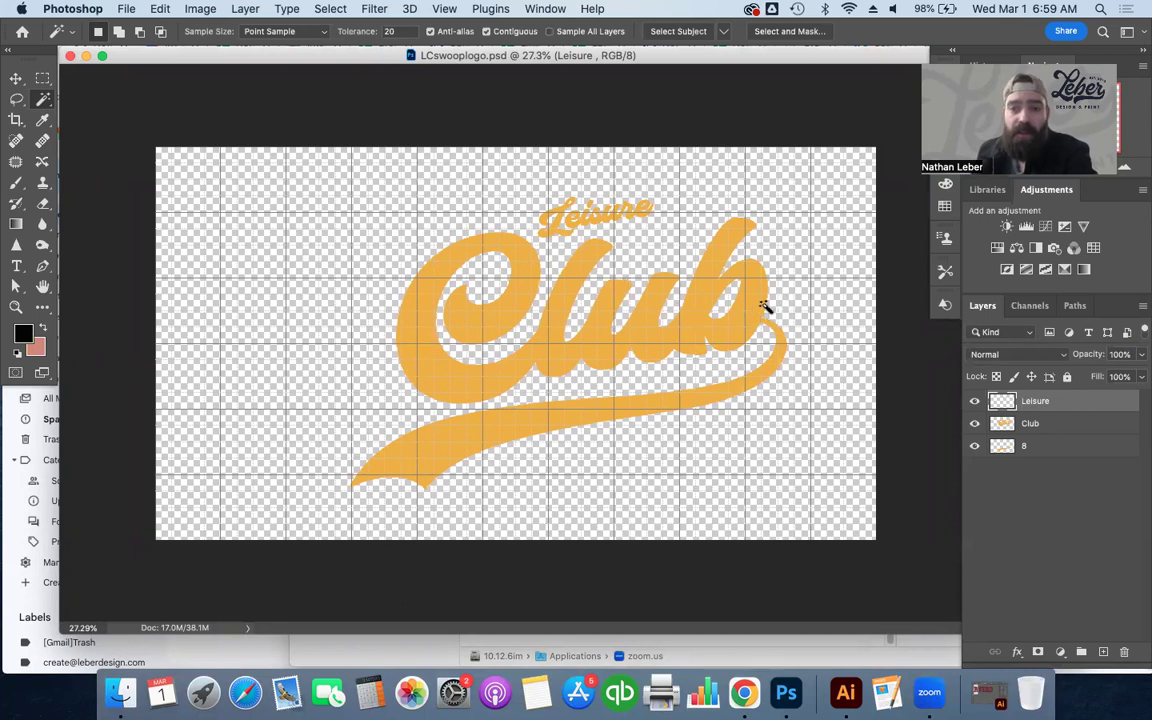
- Examine the edge quality of the yellow Club lettering and swoosh up close and at full view
{"action": "left_click", "coordinate": [15, 77]}
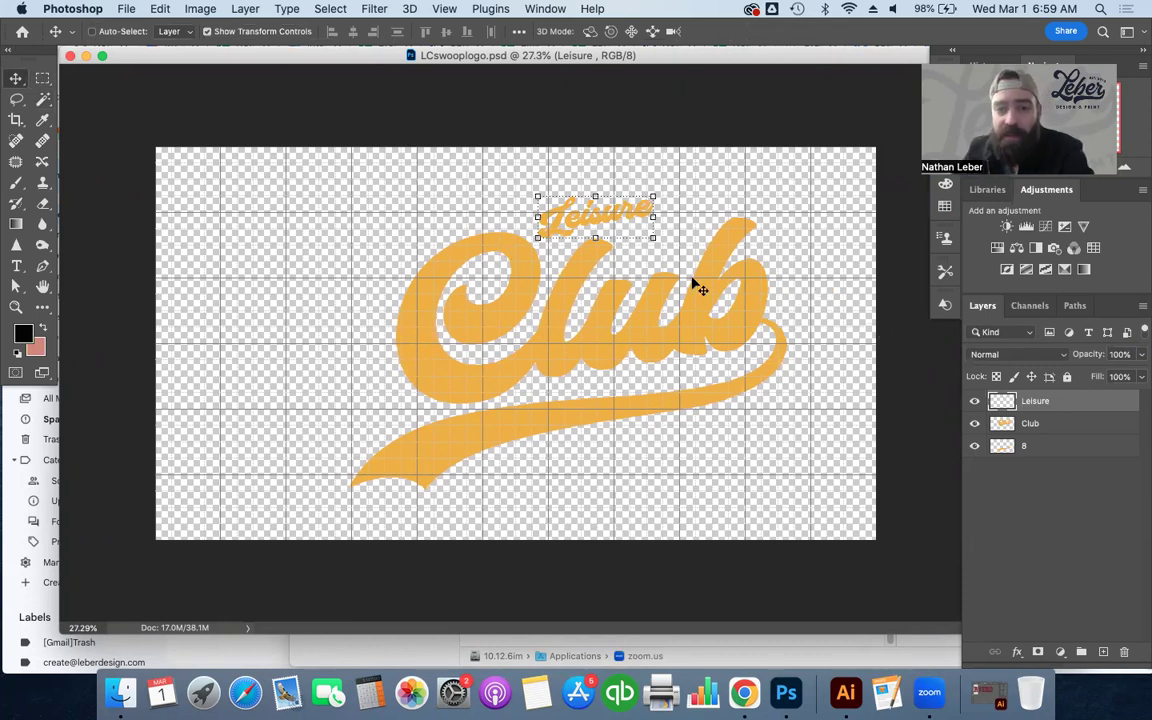
{"action": "scroll", "coordinate": [697, 287], "scroll_direction": "up", "scroll_amount": 5}
{"action": "scroll", "coordinate": [697, 287], "scroll_direction": "up", "scroll_amount": 10}
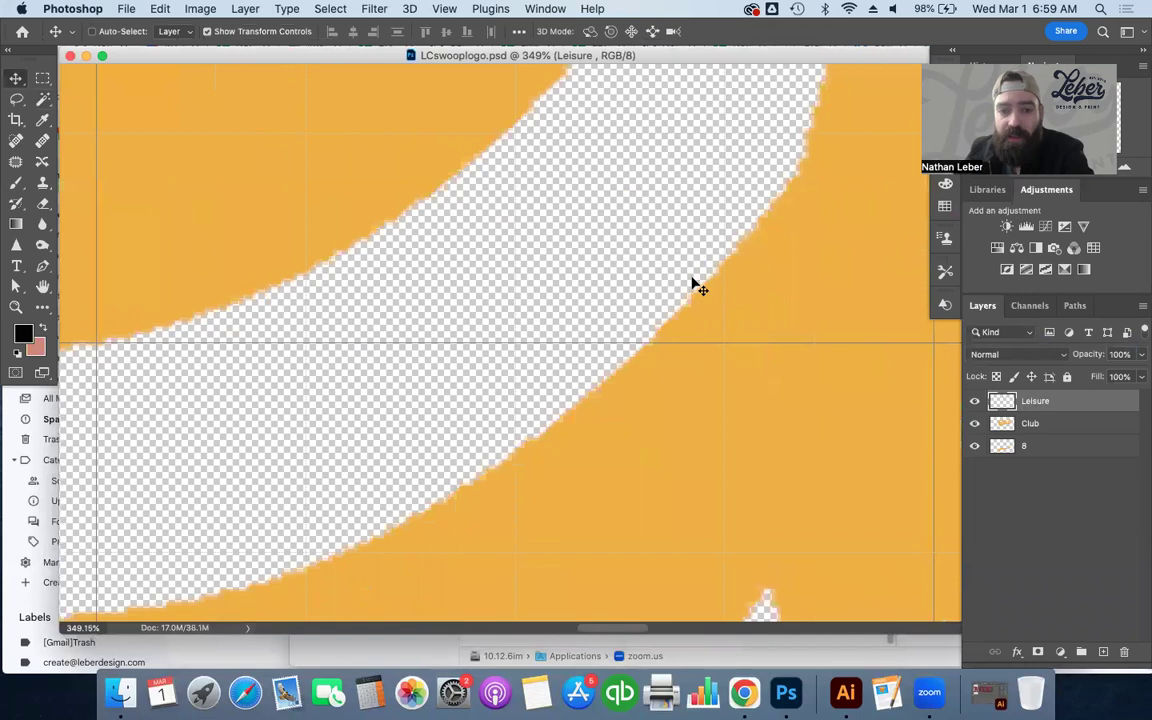
{"action": "scroll", "coordinate": [697, 287], "scroll_direction": "up", "scroll_amount": 3}
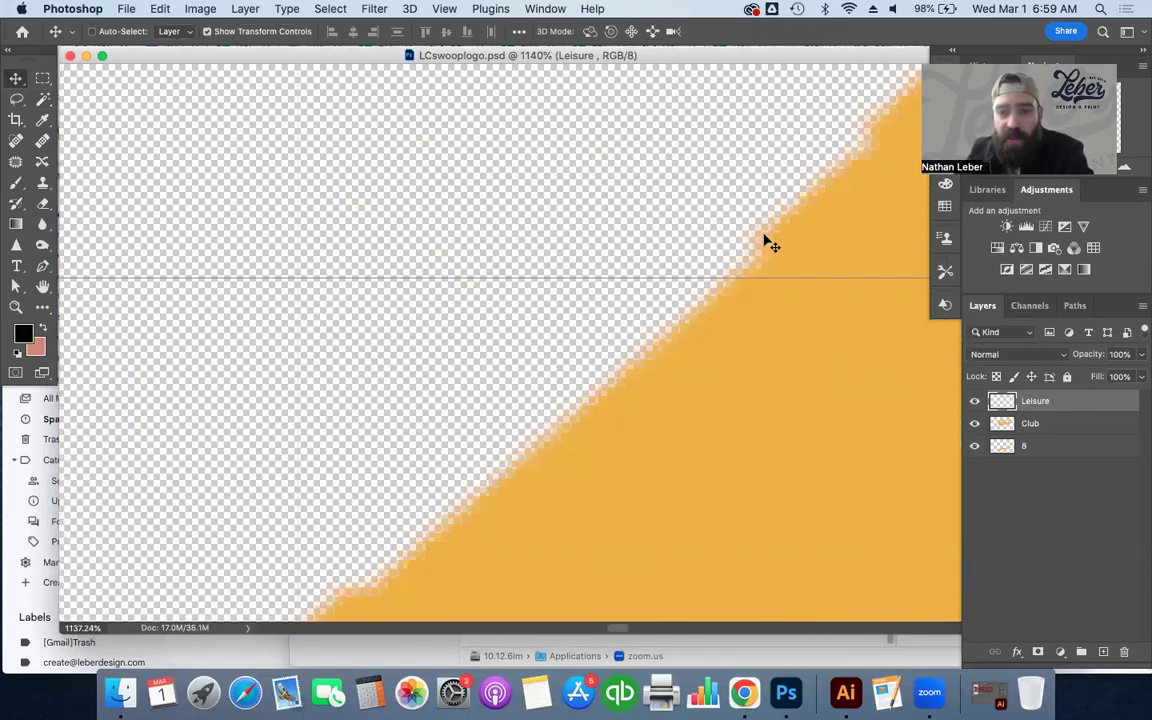
{"action": "scroll", "coordinate": [785, 232], "scroll_direction": "down", "scroll_amount": 8}
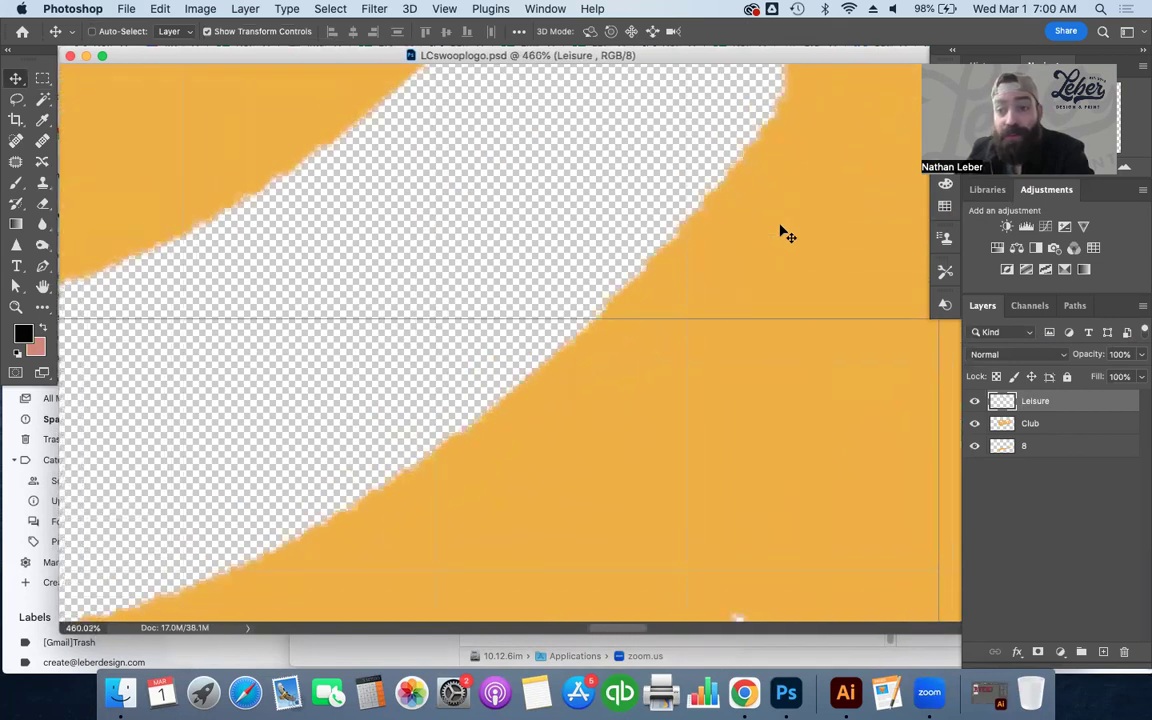
{"action": "scroll", "coordinate": [785, 237], "scroll_direction": "down", "scroll_amount": 5}
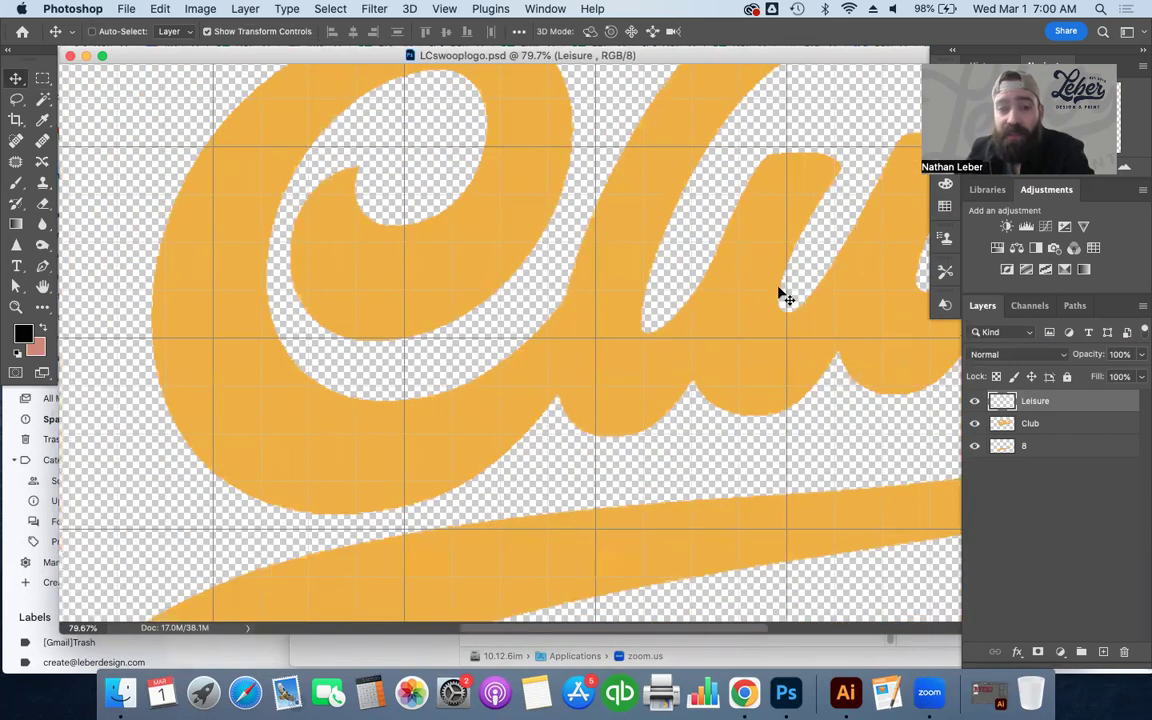
{"action": "scroll", "coordinate": [783, 296], "scroll_direction": "down", "scroll_amount": 4}
{"action": "scroll", "coordinate": [785, 296], "scroll_direction": "up", "scroll_amount": 1}
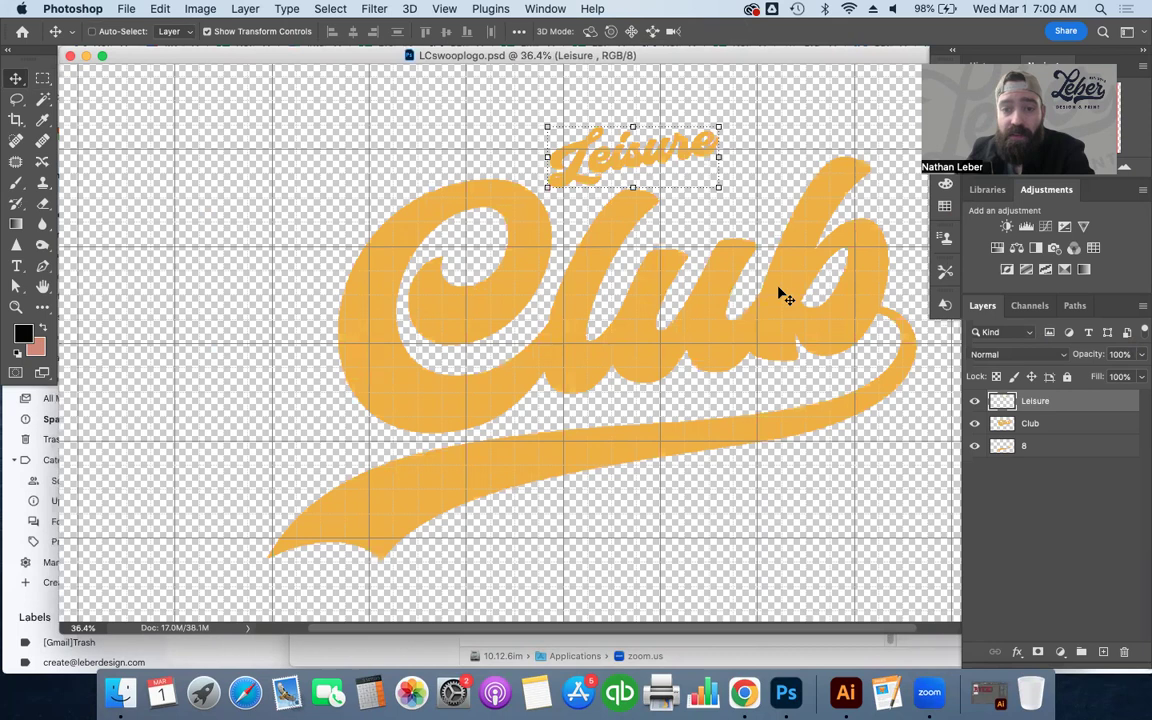
{"action": "scroll", "coordinate": [785, 296], "scroll_direction": "up", "scroll_amount": 1}
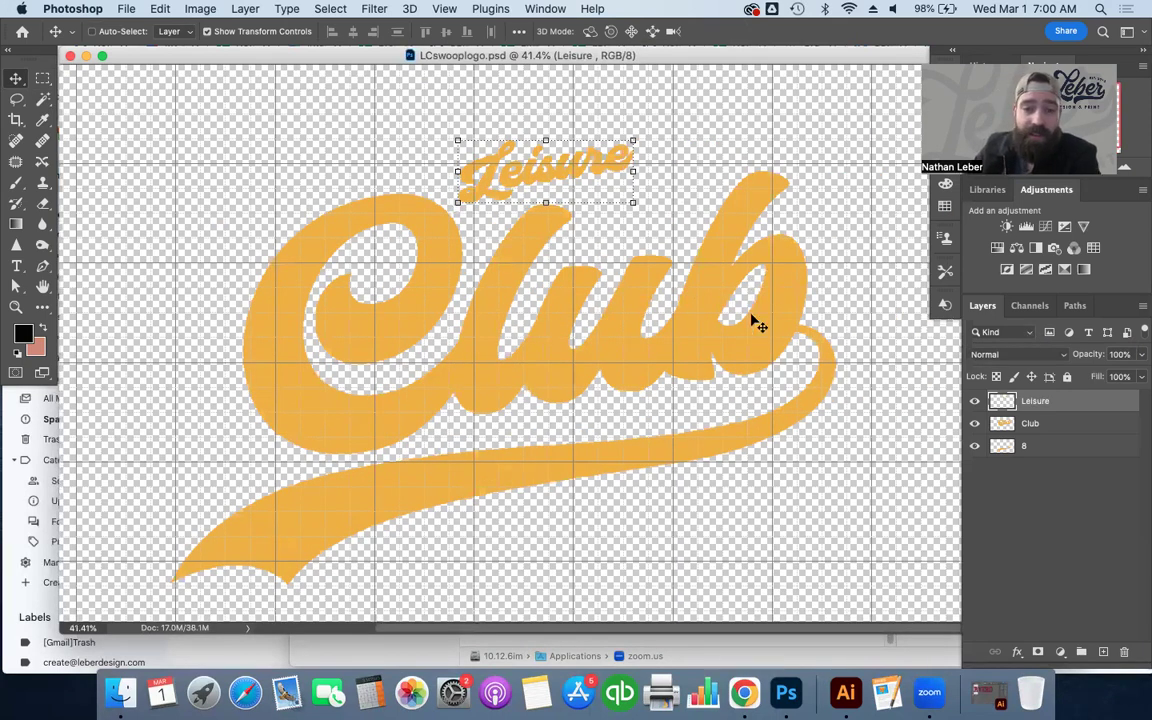
{"action": "scroll", "coordinate": [755, 321], "scroll_direction": "down", "scroll_amount": 2}
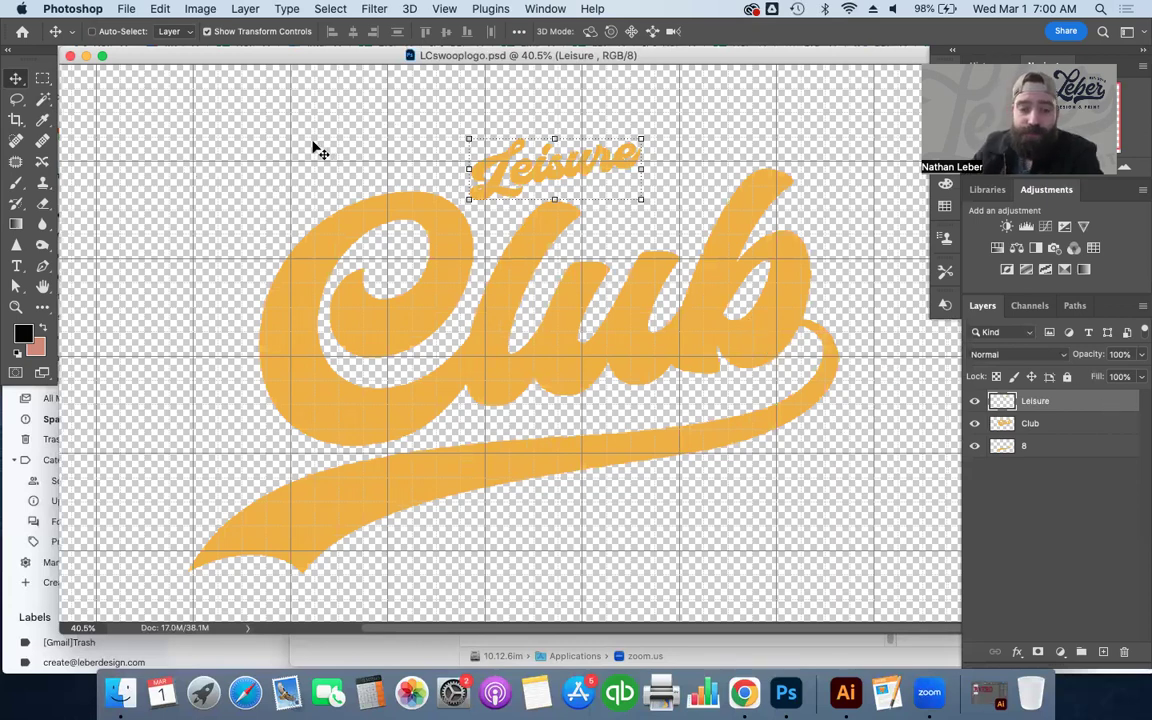
{"action": "scroll", "coordinate": [318, 150], "scroll_direction": "down", "scroll_amount": 4}
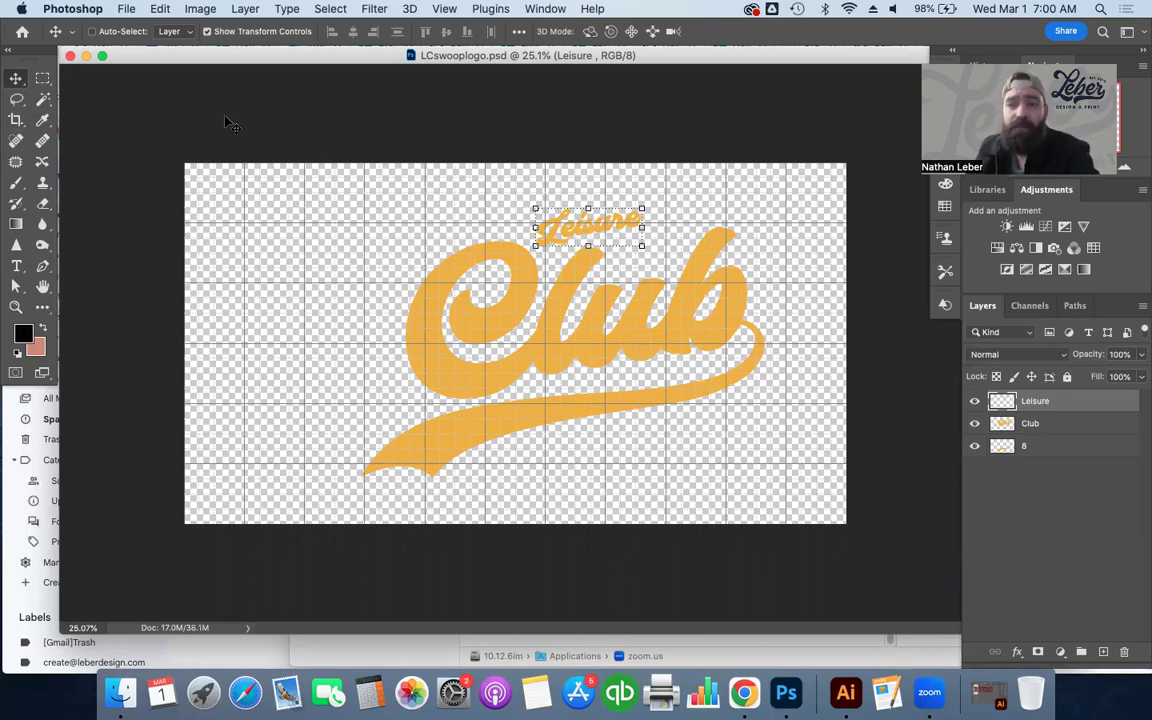
- Crop the canvas on all four sides to fit closely around the Leisure Club logo and its swoosh
{"action": "left_click", "coordinate": [17, 123]}
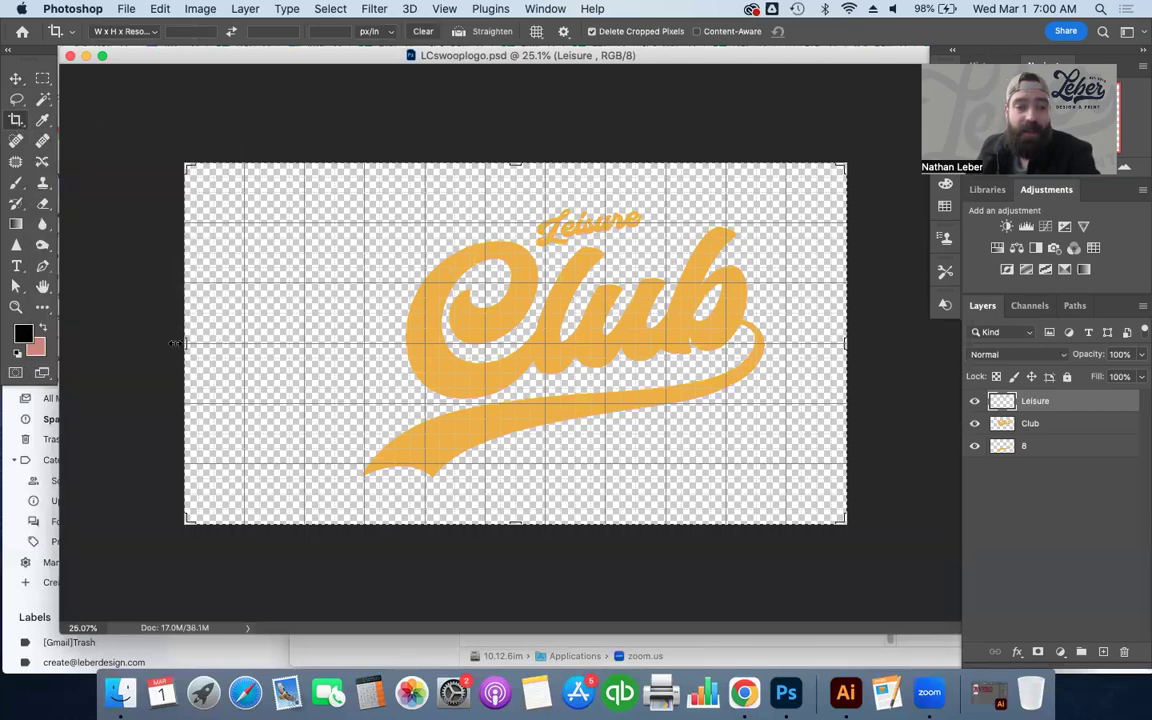
{"action": "left_click_drag", "start_coordinate": [181, 343], "coordinate": [272, 348]}
{"action": "left_click_drag", "start_coordinate": [762, 344], "coordinate": [722, 344]}
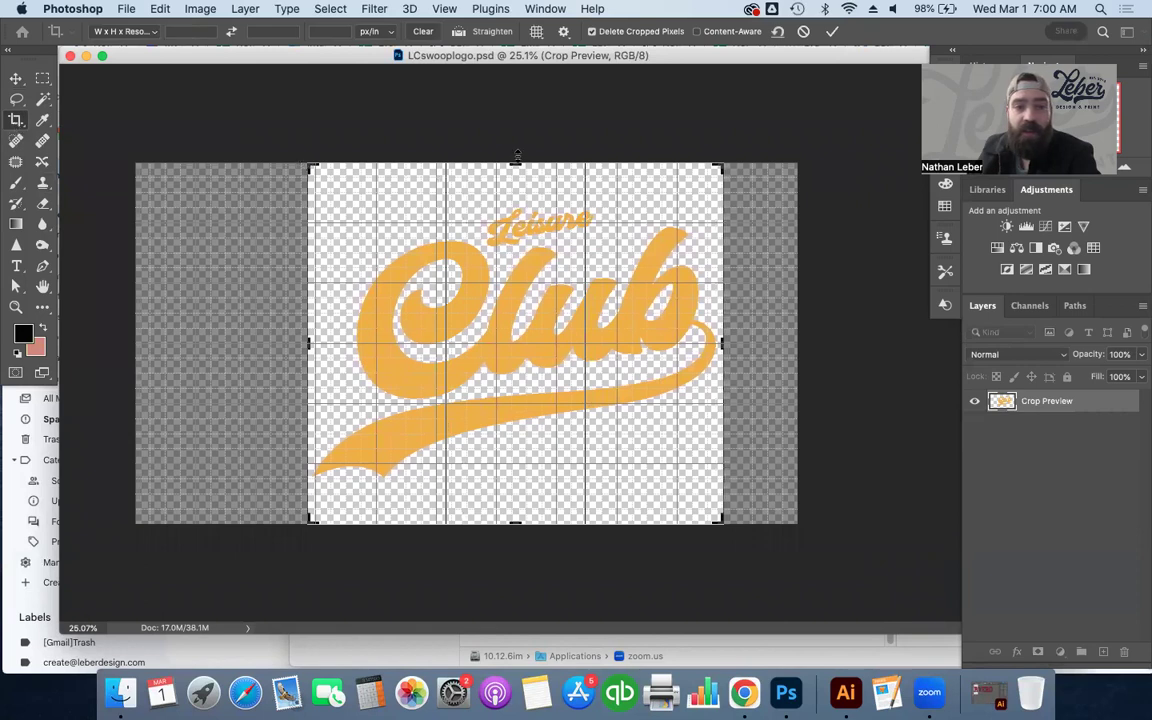
{"action": "left_click_drag", "start_coordinate": [515, 163], "coordinate": [521, 185]}
{"action": "left_click_drag", "start_coordinate": [517, 497], "coordinate": [518, 485]}
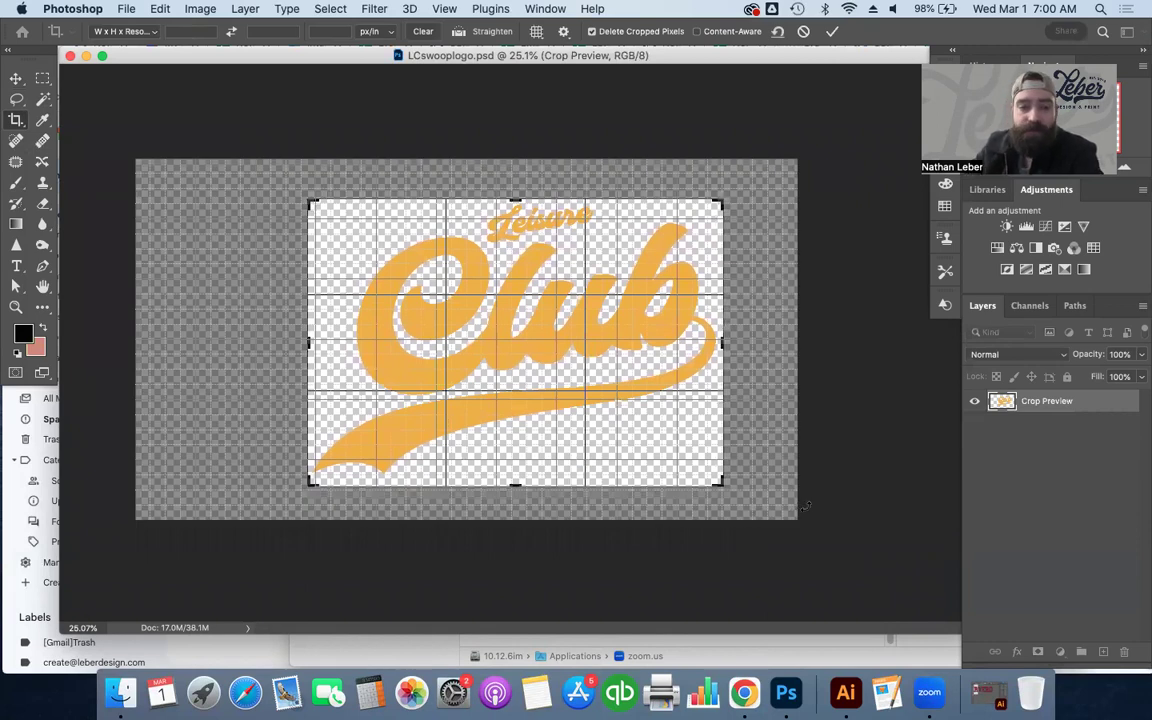
{"action": "key", "text": "Return"}
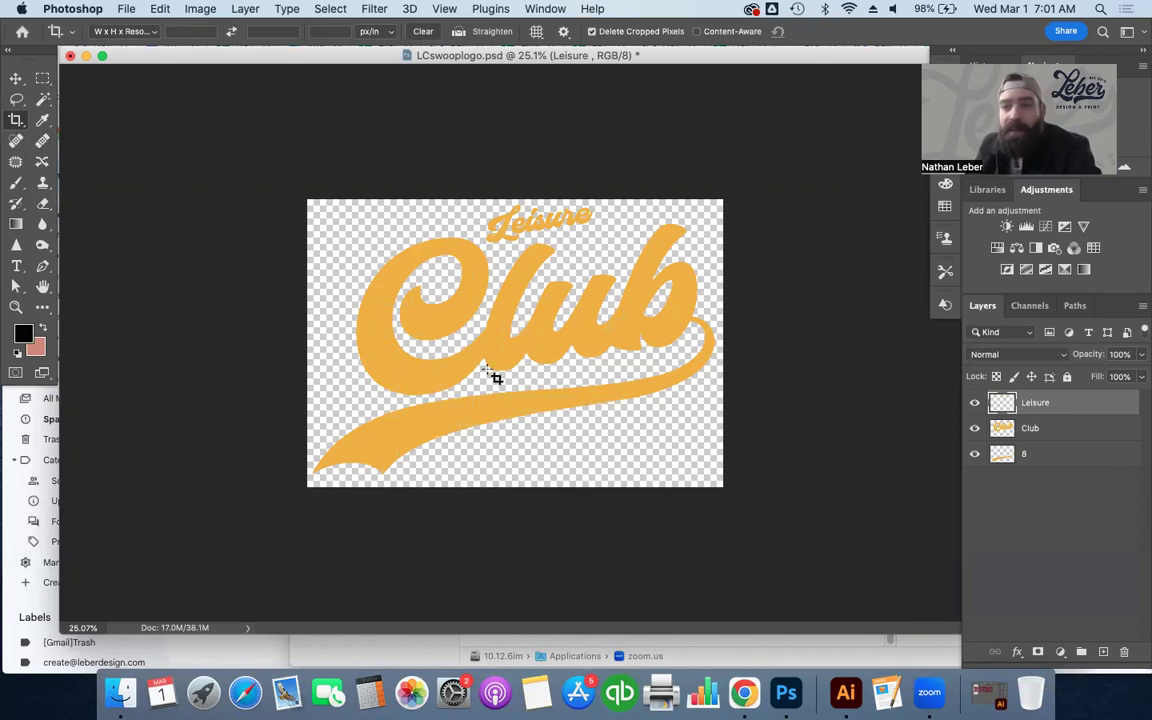
{"action": "left_click", "coordinate": [15, 77]}
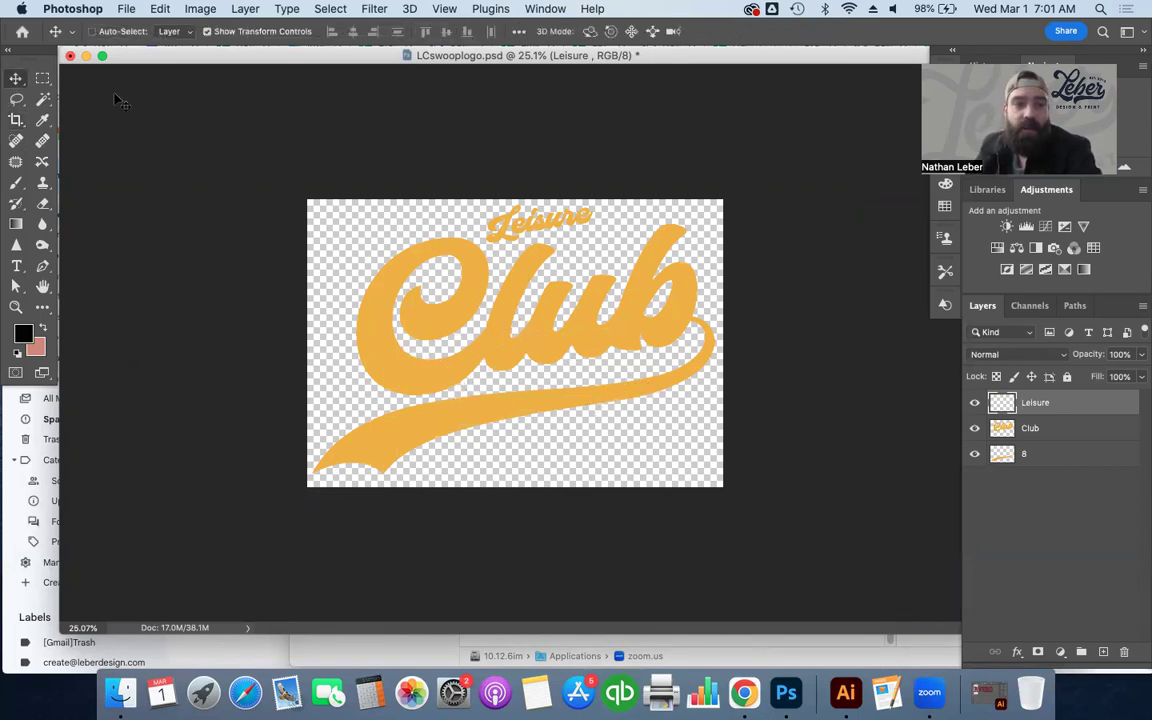
- Resize the image to 11.5 inches wide at a resolution of 500 pixels/inch with resampling on
{"action": "left_click", "coordinate": [200, 9]}
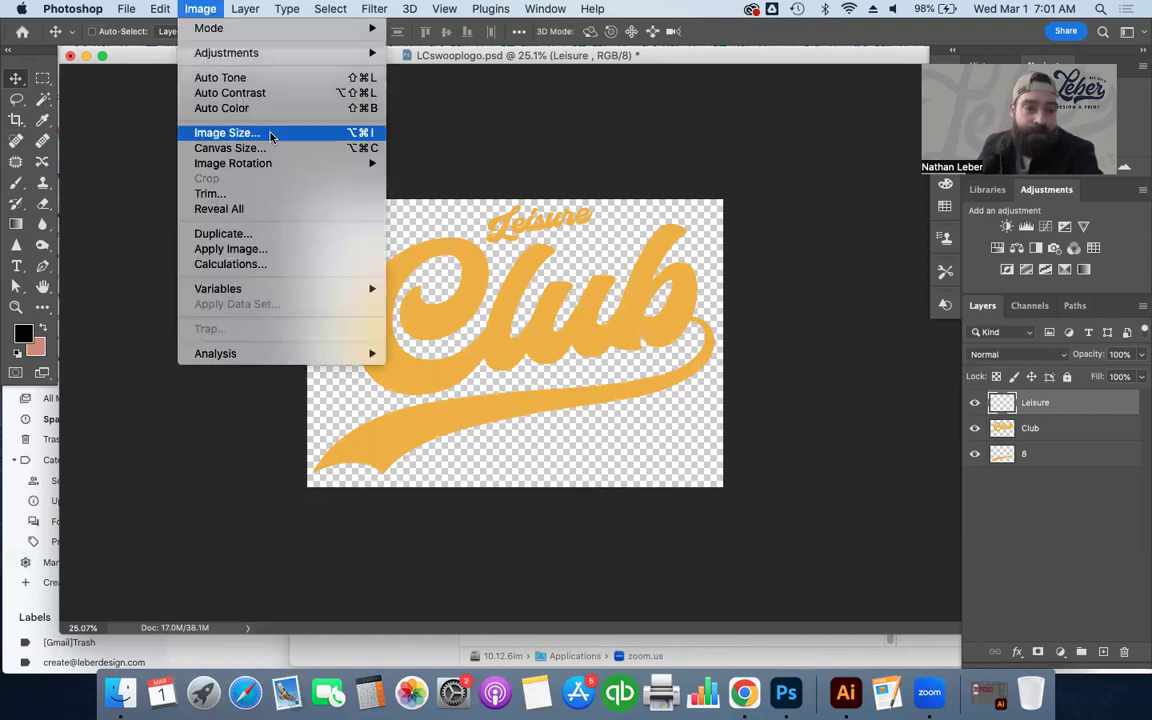
{"action": "left_click", "coordinate": [227, 133]}
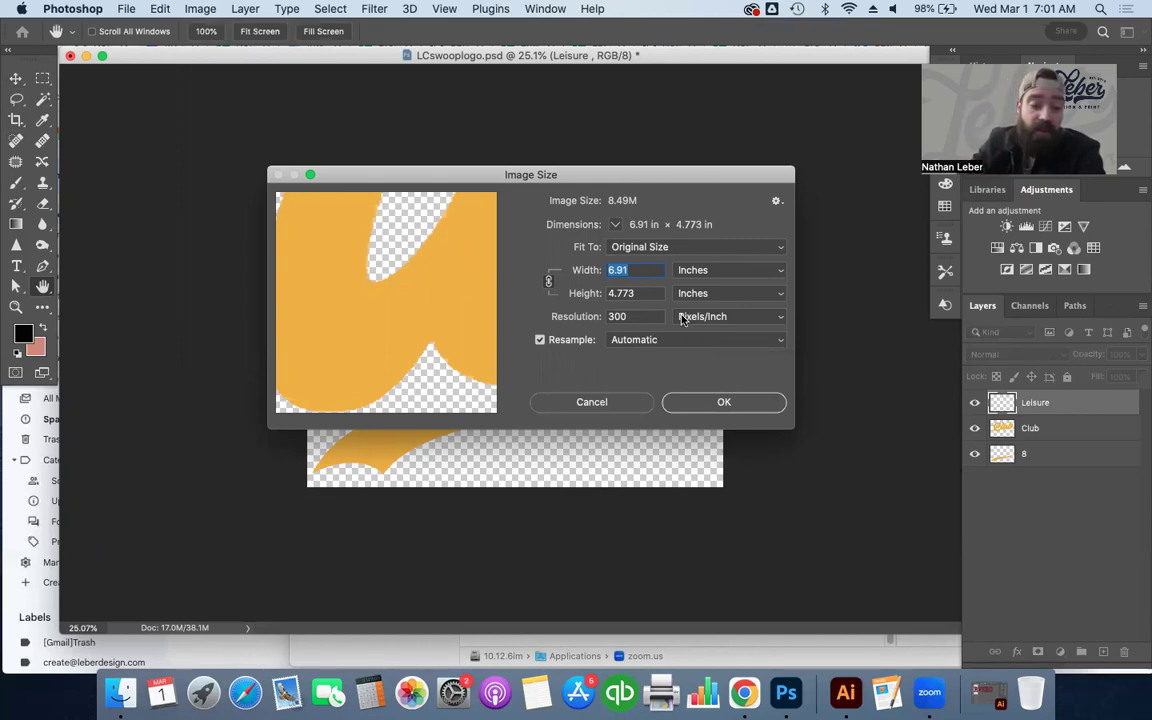
{"action": "type", "text": "11.5"}
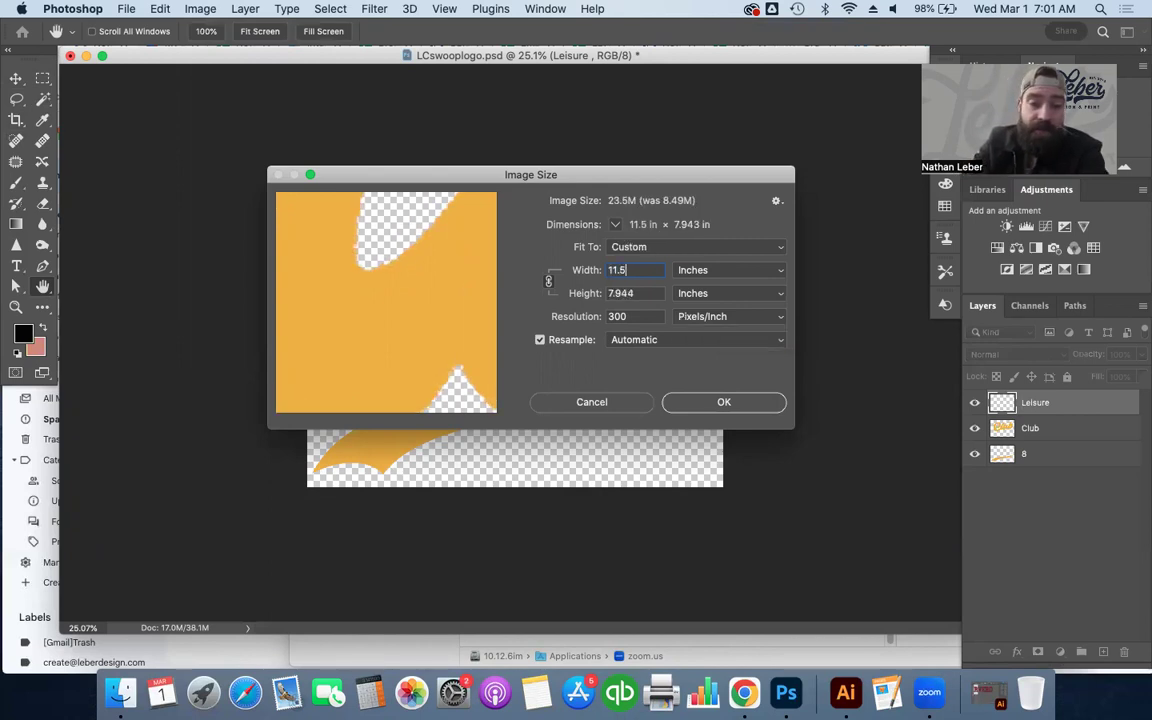
{"action": "left_click", "coordinate": [646, 316]}
{"action": "type", "text": "400"}
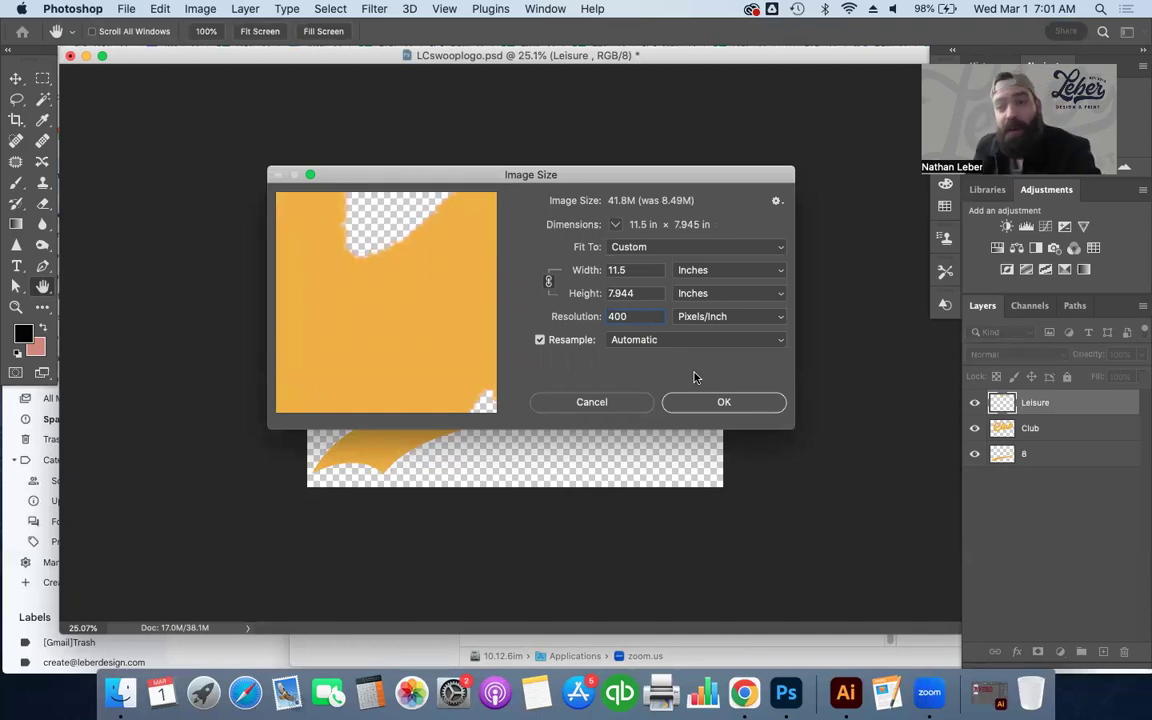
{"action": "key", "text": "BackSpace"}
{"action": "key", "text": "BackSpace"}
{"action": "key", "text": "BackSpace"}
{"action": "type", "text": "500"}
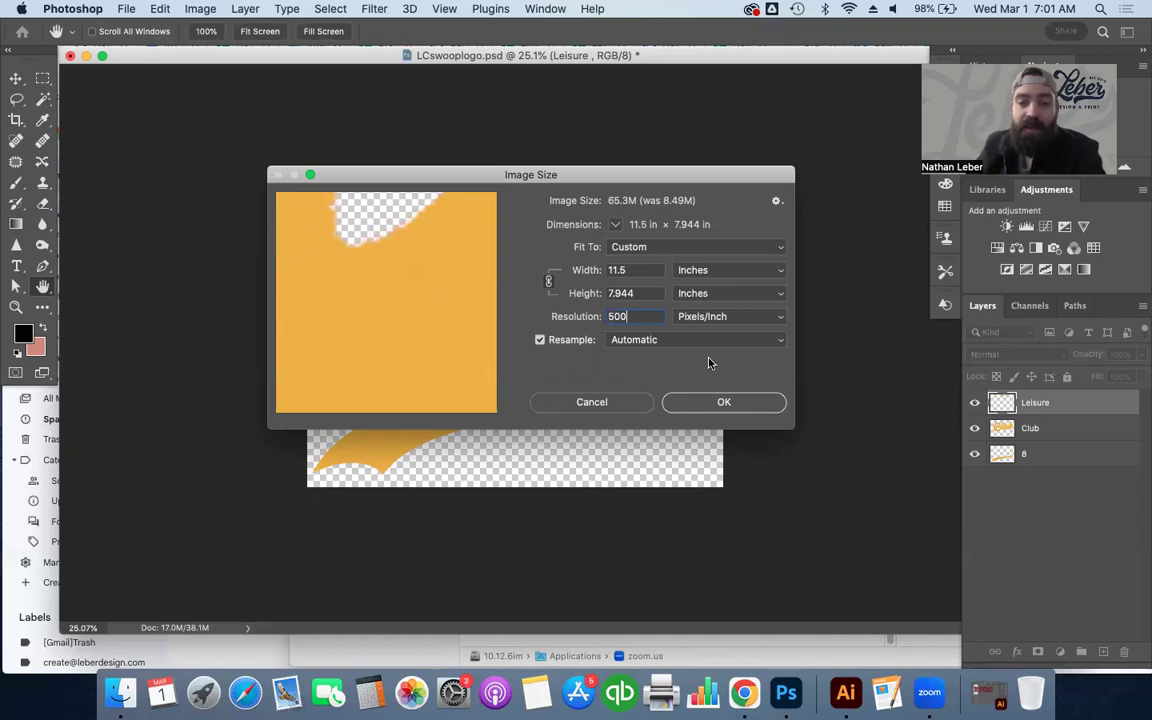
{"action": "left_click", "coordinate": [742, 412]}
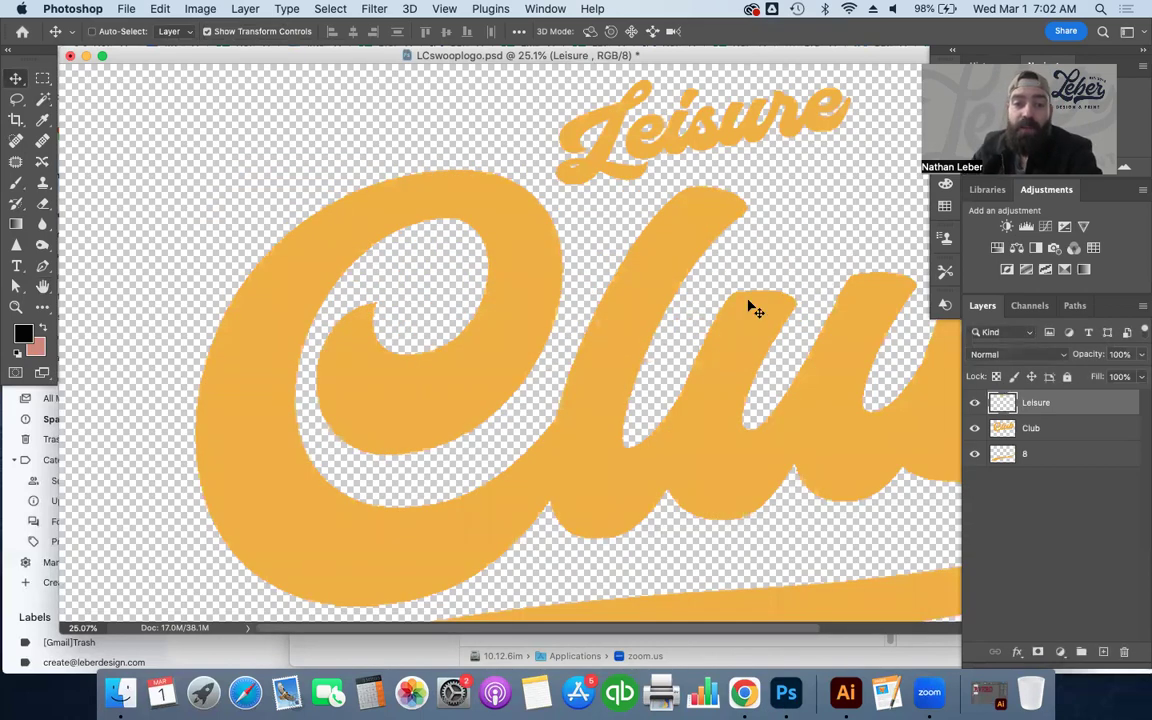
{"action": "scroll", "coordinate": [755, 310], "scroll_direction": "up", "scroll_amount": 8}
{"action": "scroll", "coordinate": [755, 310], "scroll_direction": "up", "scroll_amount": 2}
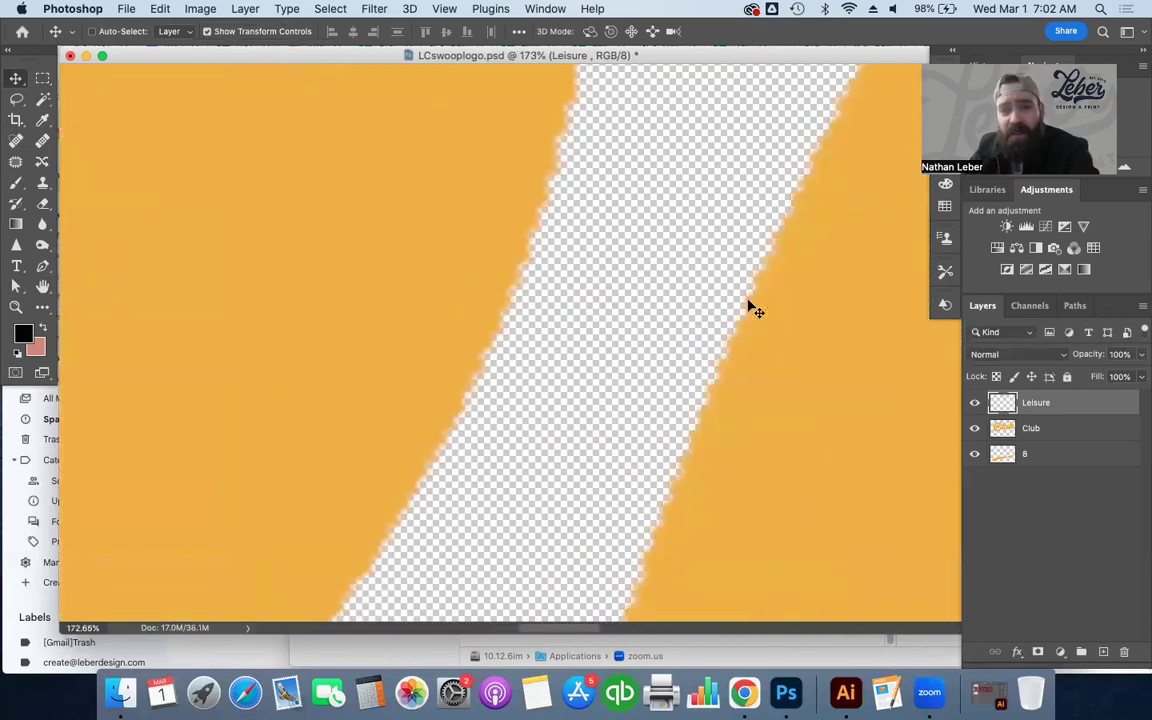
{"action": "scroll", "coordinate": [752, 308], "scroll_direction": "down", "scroll_amount": 5}
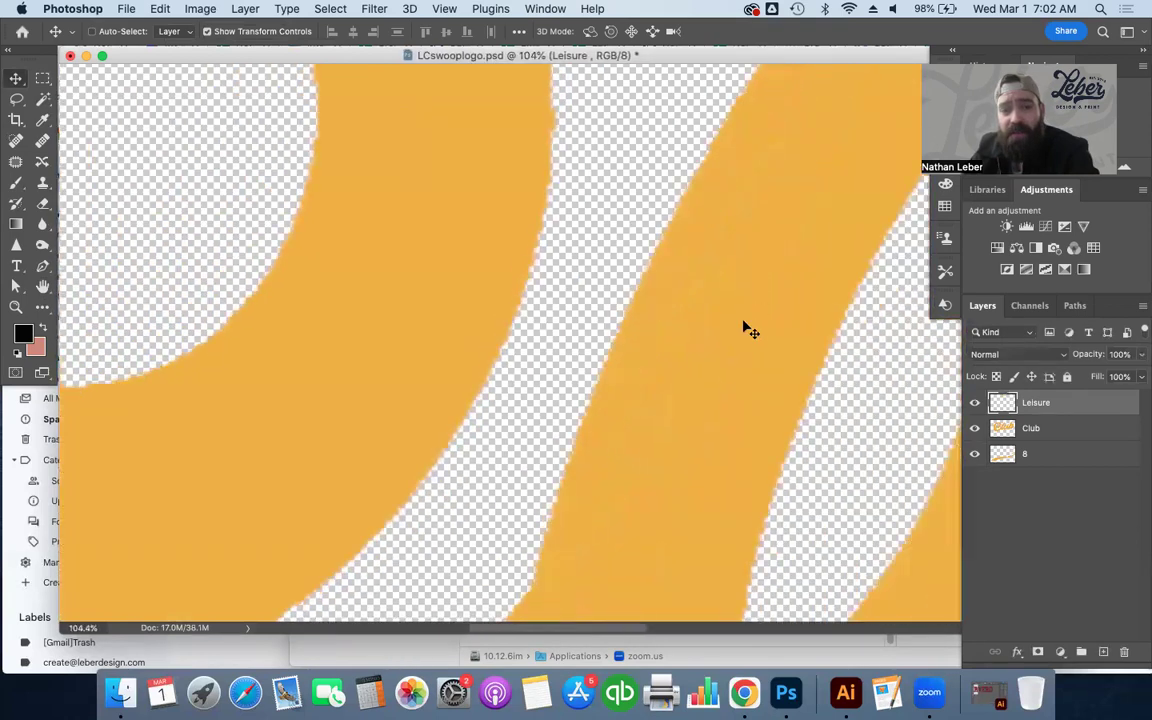
{"action": "scroll", "coordinate": [736, 380], "scroll_direction": "down", "scroll_amount": 4}
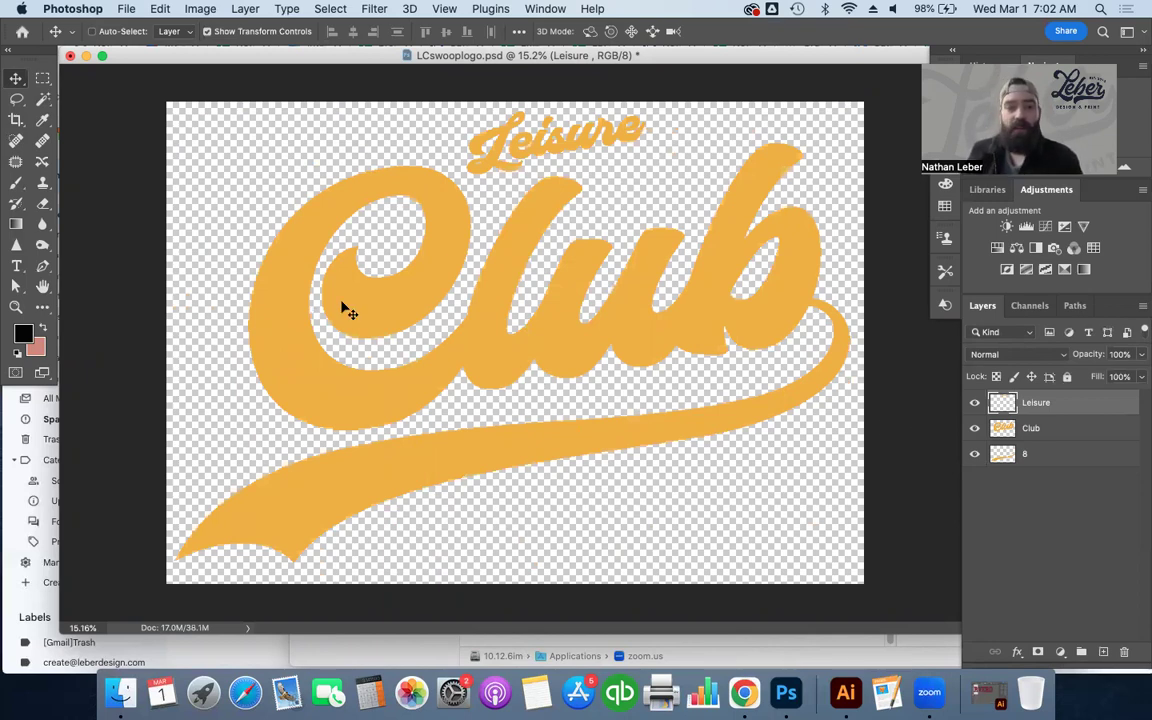
{"action": "left_click", "coordinate": [245, 9]}
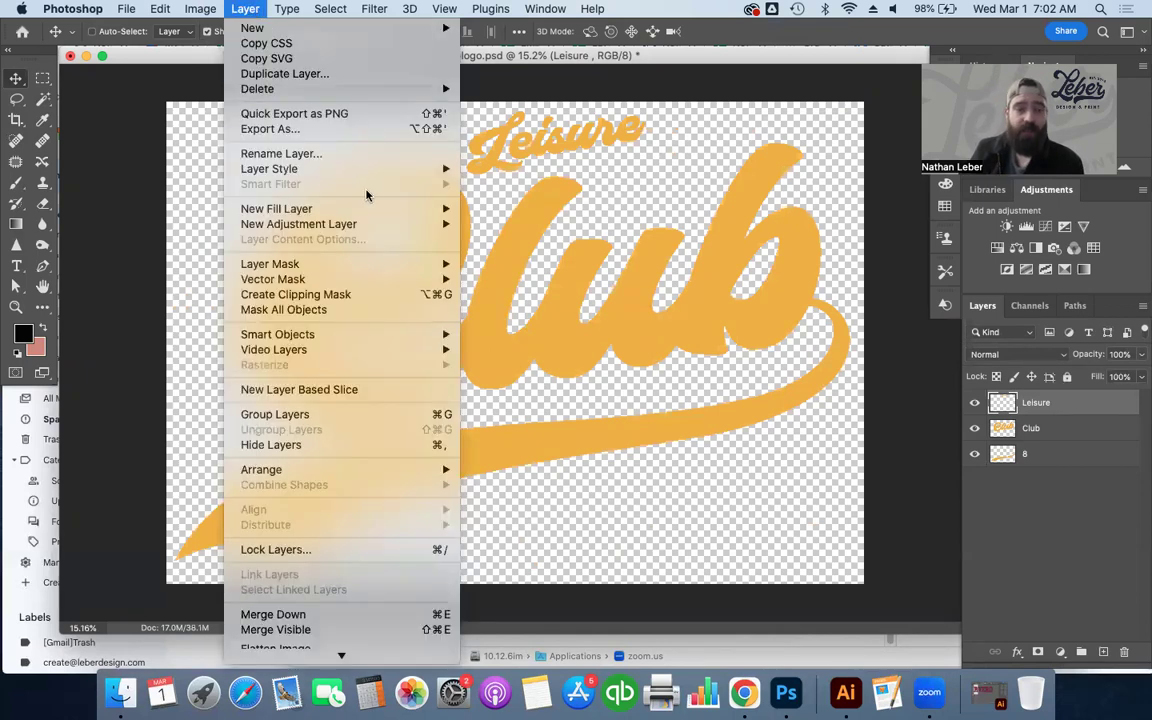
{"action": "mouse_move", "coordinate": [332, 170]}
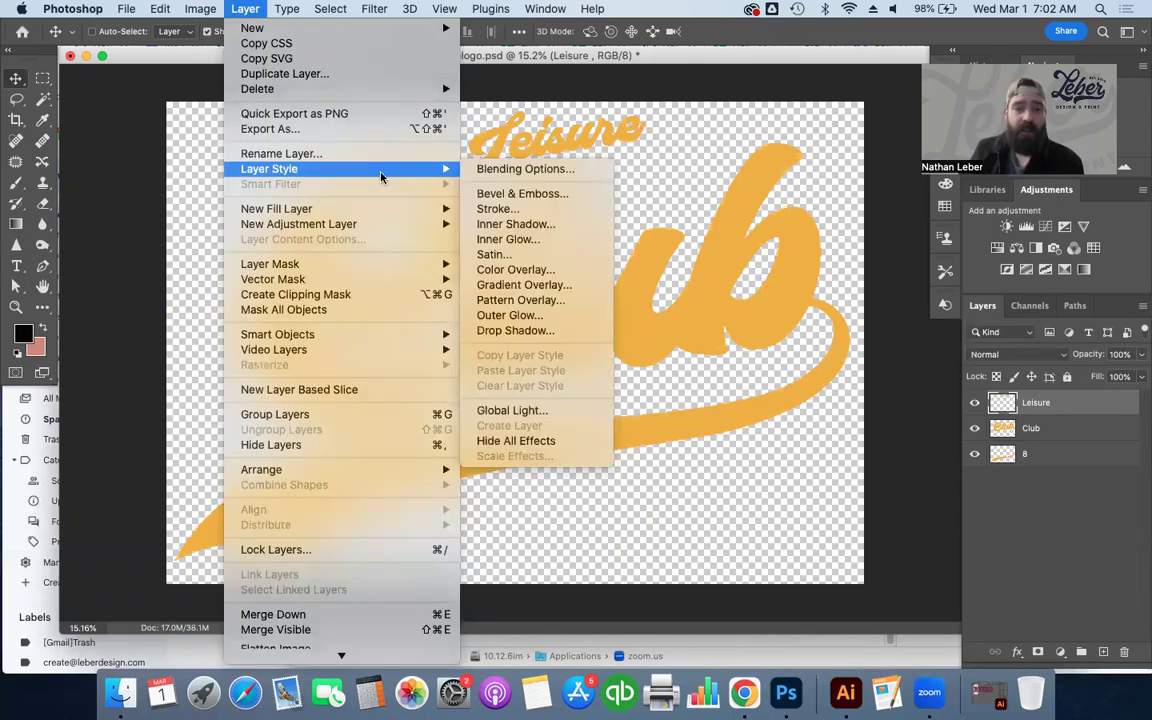
{"action": "left_click", "coordinate": [548, 270]}
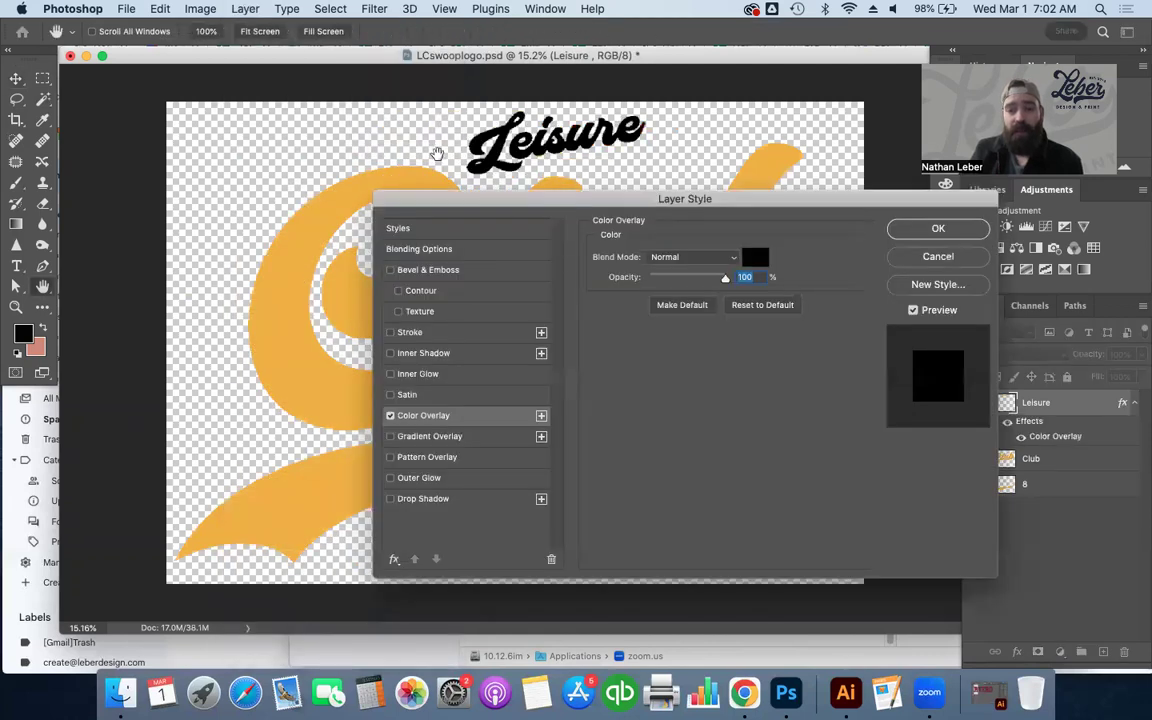
{"action": "left_click", "coordinate": [938, 256]}
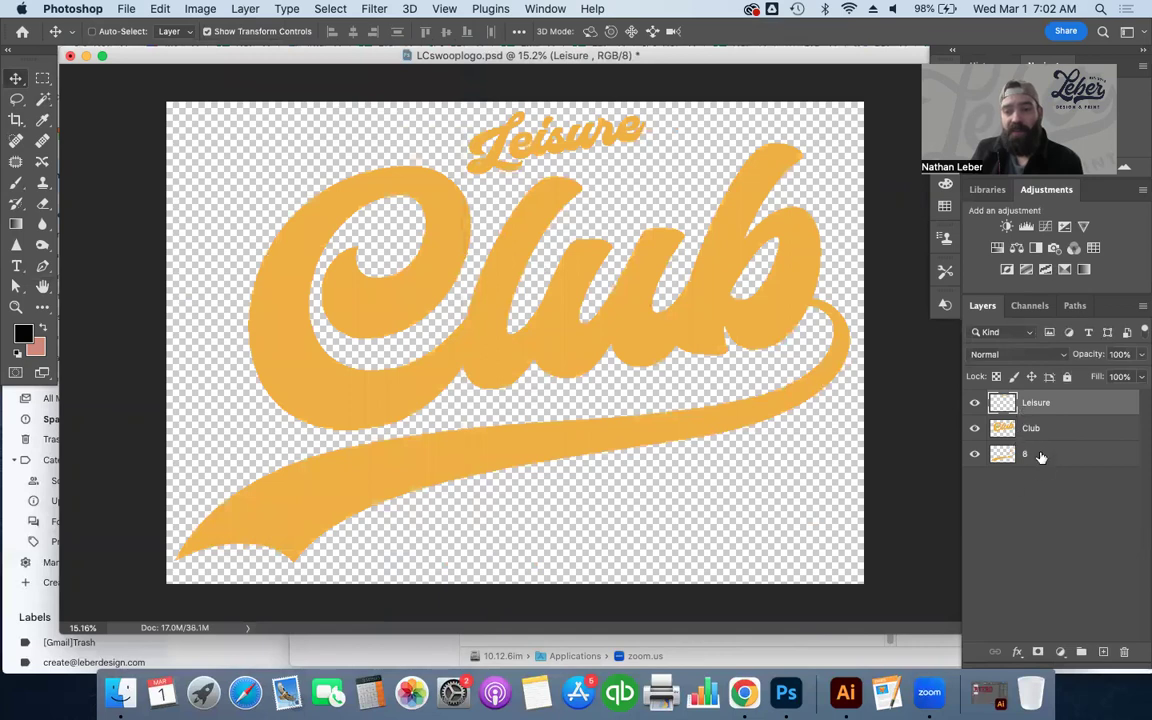
- Merge the Leisure layer down into Club, and merge all visible layers into a single layer
{"action": "left_click", "coordinate": [1143, 309]}
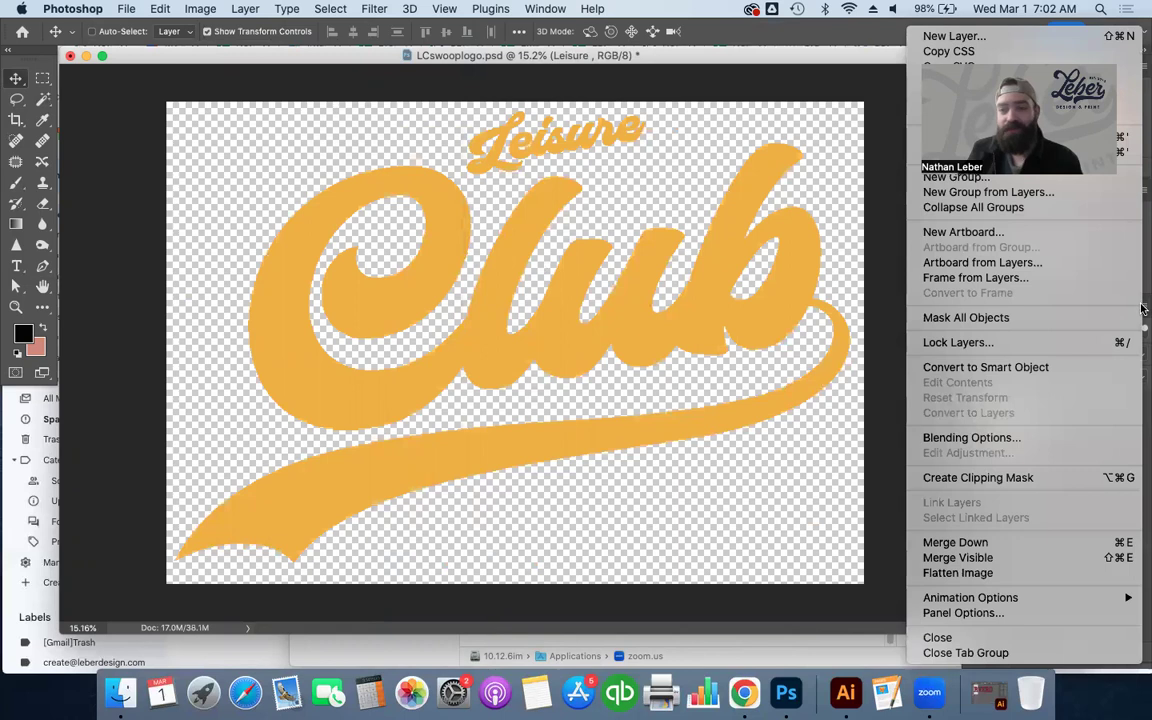
{"action": "left_click", "coordinate": [1032, 546]}
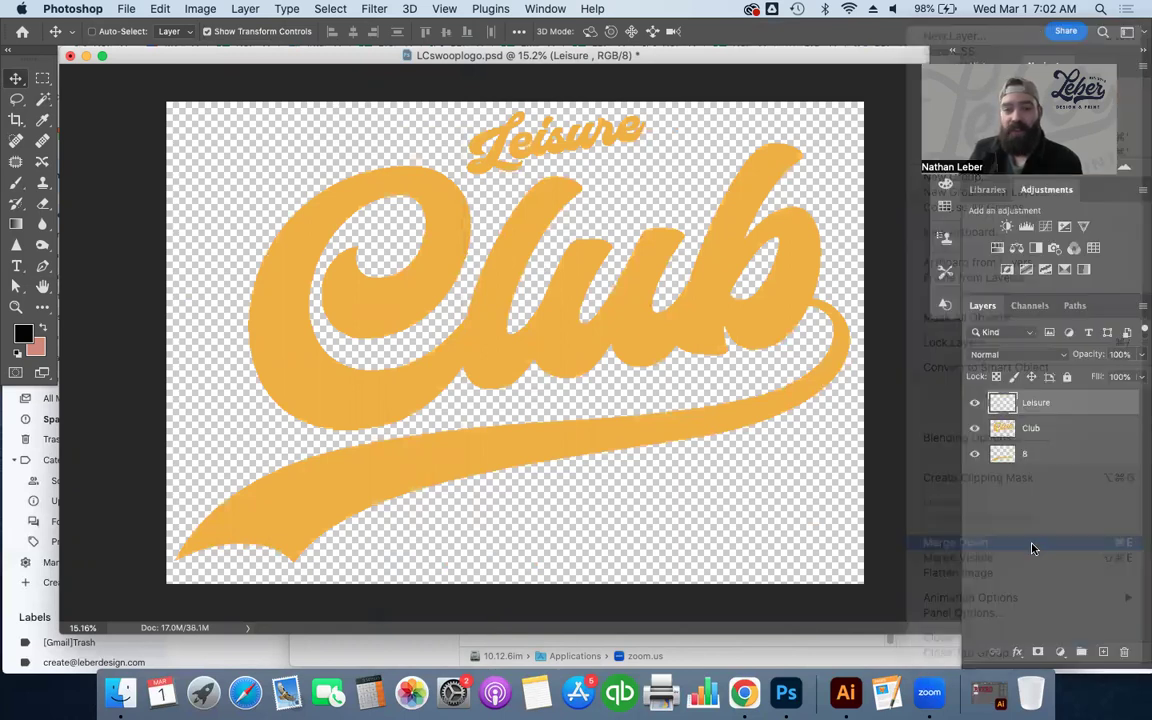
{"action": "left_click", "coordinate": [1143, 305]}
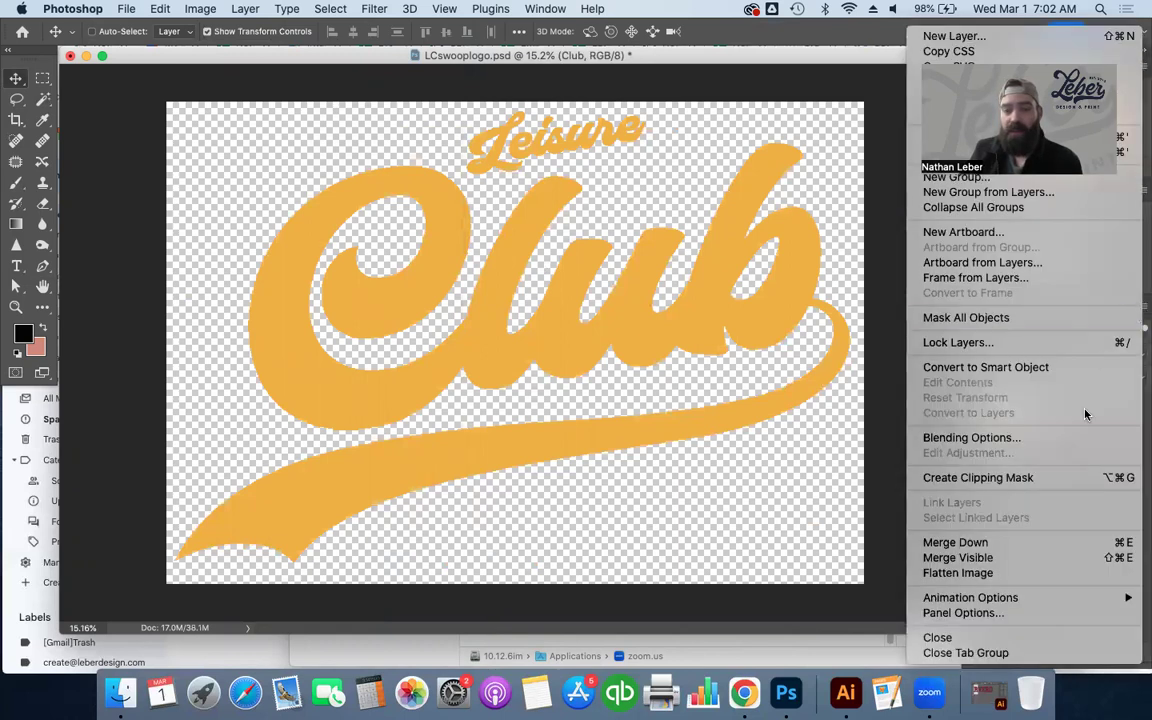
{"action": "left_click", "coordinate": [1047, 557]}
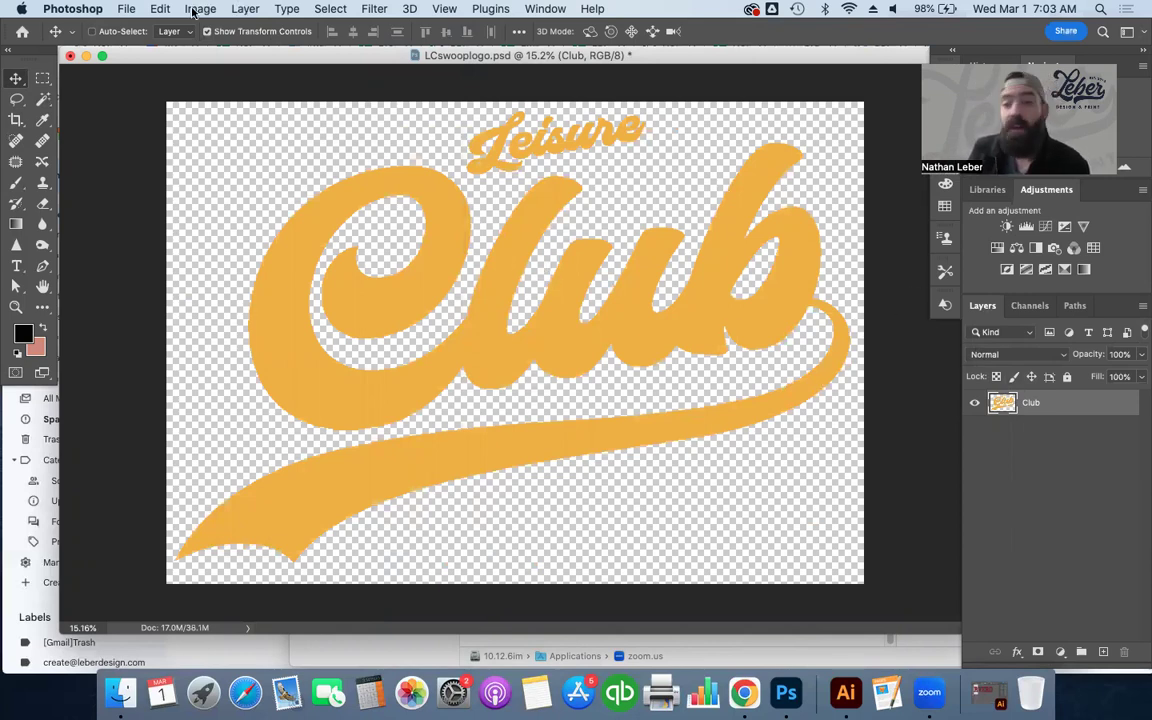
- Apply a black (000000) Color Overlay at 100% opacity to the merged Club layer
{"action": "left_click", "coordinate": [250, 9]}
{"action": "mouse_move", "coordinate": [330, 168]}
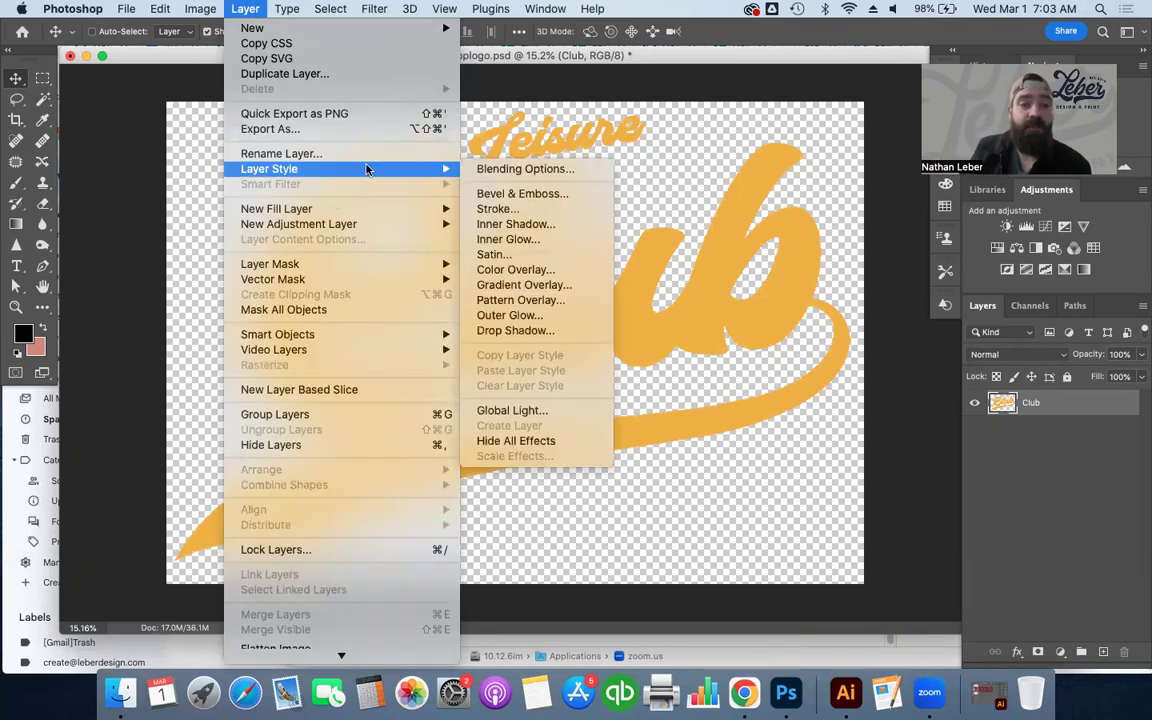
{"action": "left_click", "coordinate": [555, 269]}
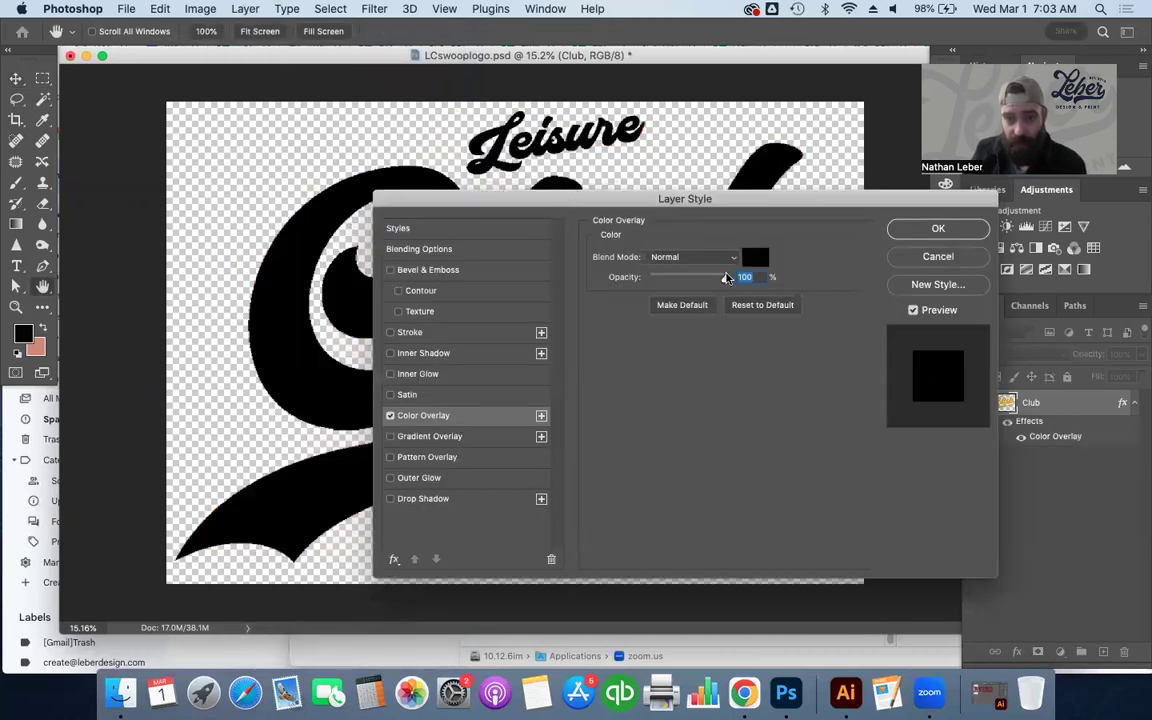
{"action": "left_click", "coordinate": [756, 260]}
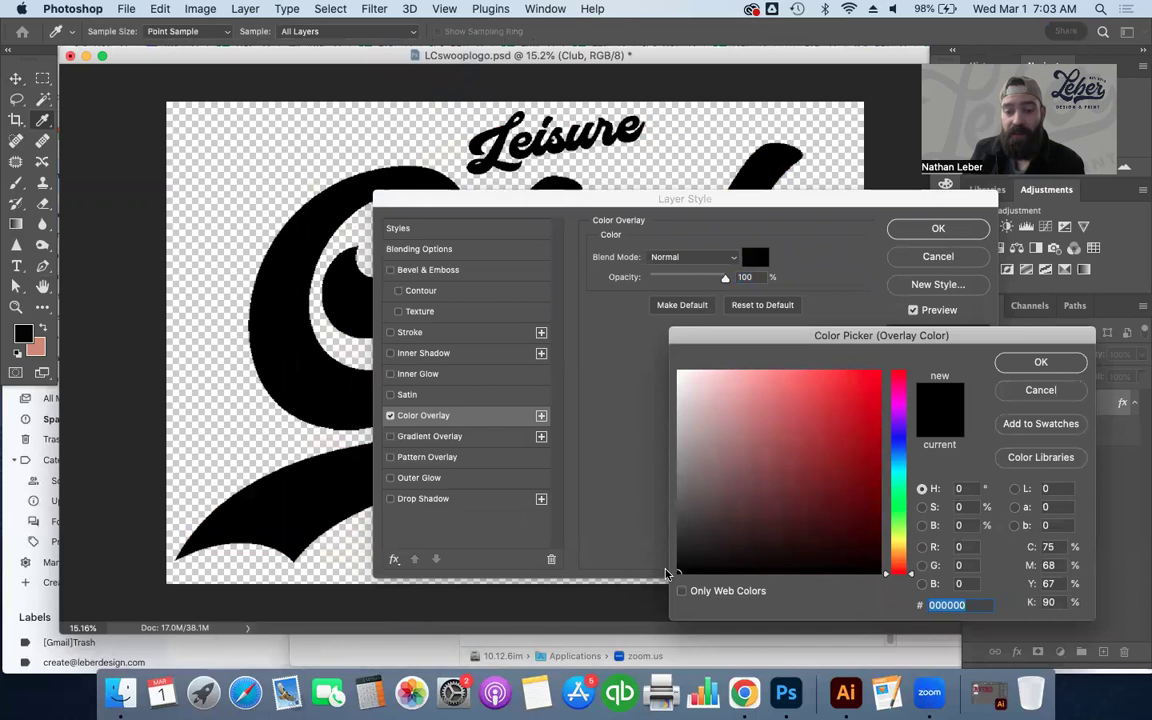
{"action": "left_click", "coordinate": [1038, 361]}
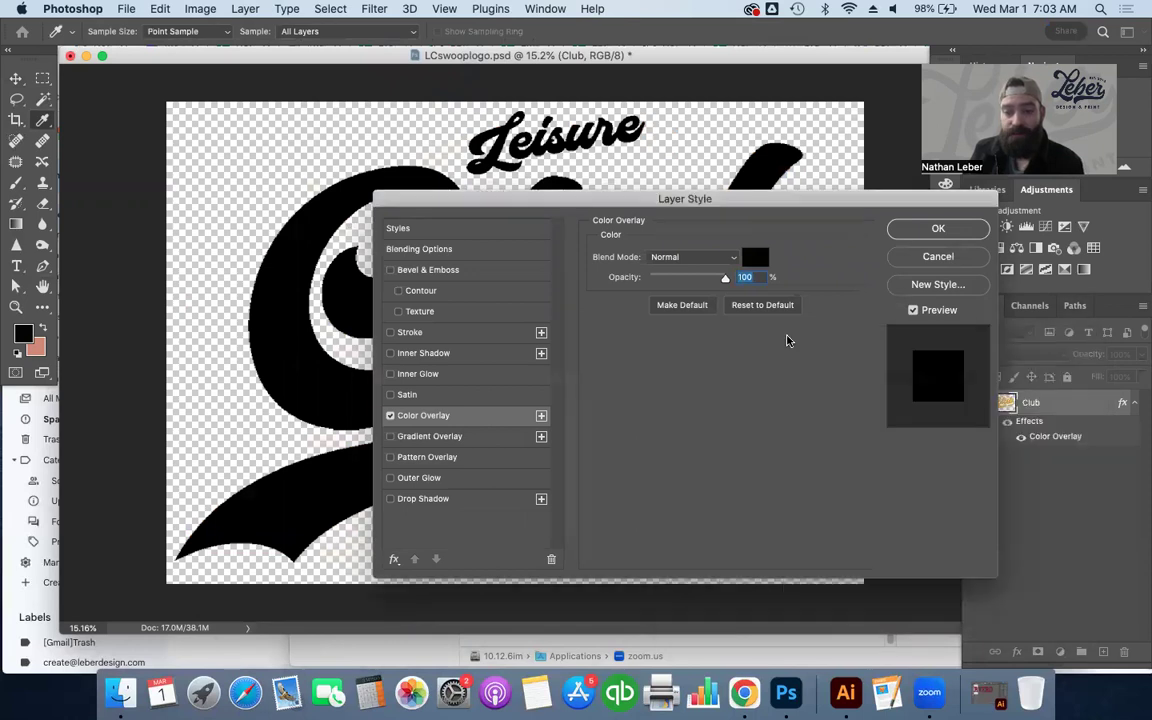
{"action": "left_click", "coordinate": [935, 229]}
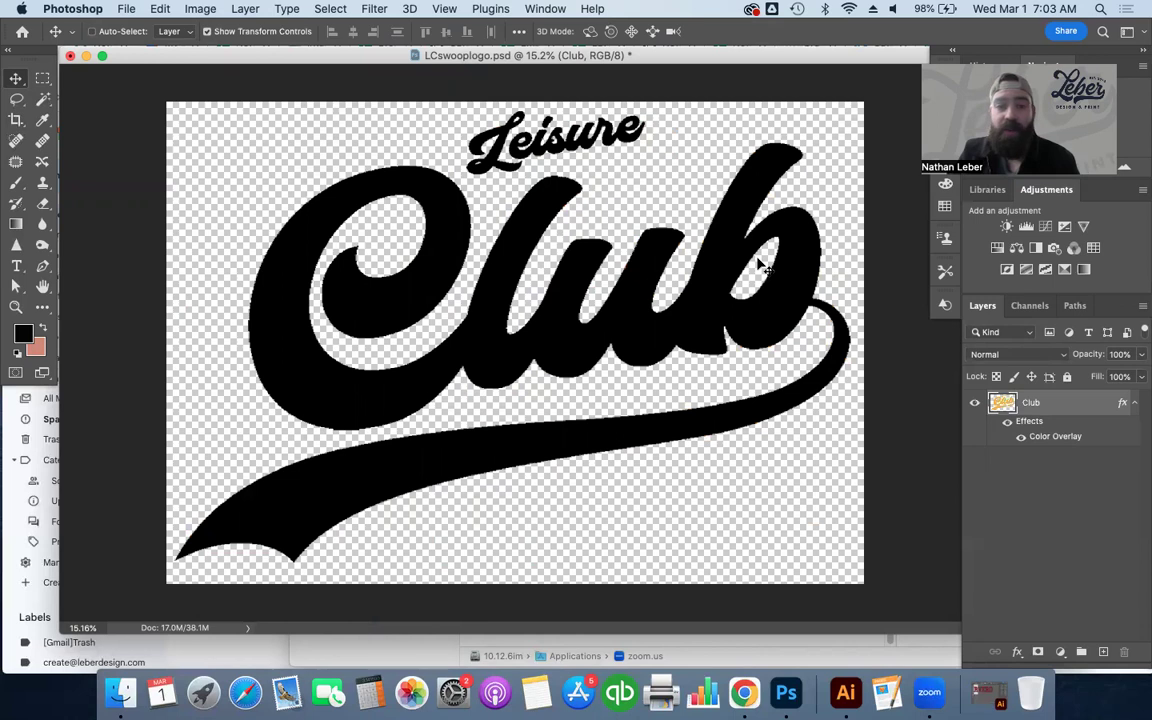
- Examine the edges of the black Leisure Club lettering and swoosh up close and at full view
{"action": "scroll", "coordinate": [760, 265], "scroll_direction": "up", "scroll_amount": 6}
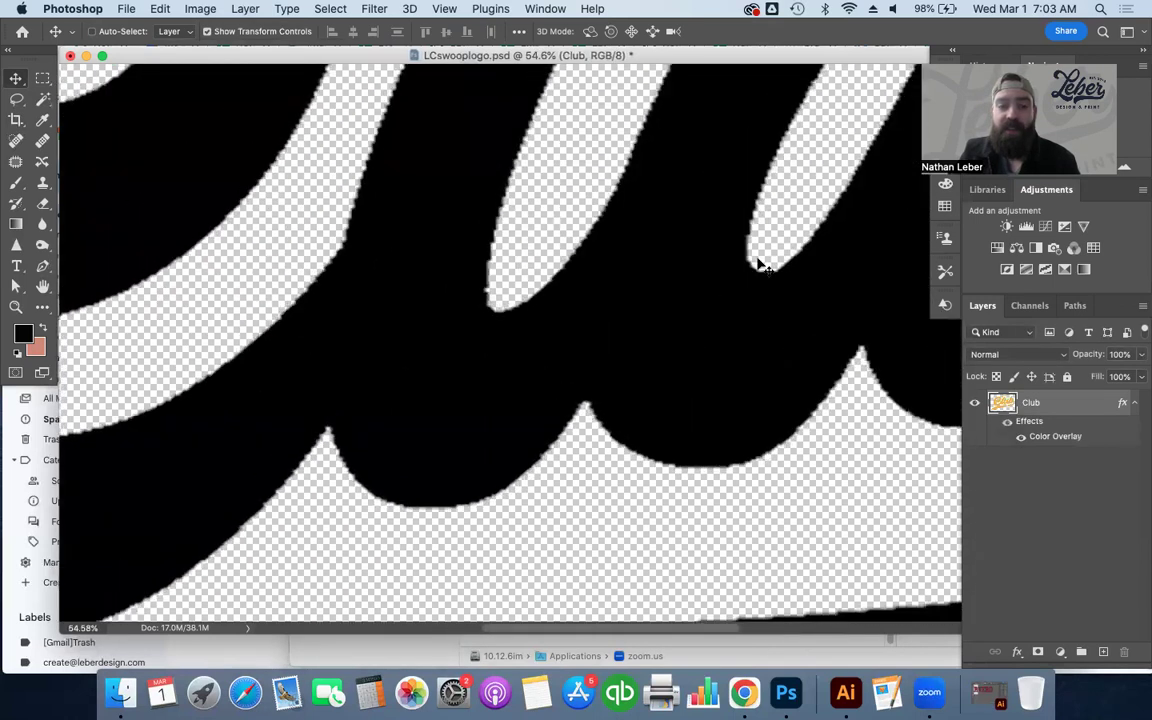
{"action": "scroll", "coordinate": [757, 265], "scroll_direction": "left", "scroll_amount": 10}
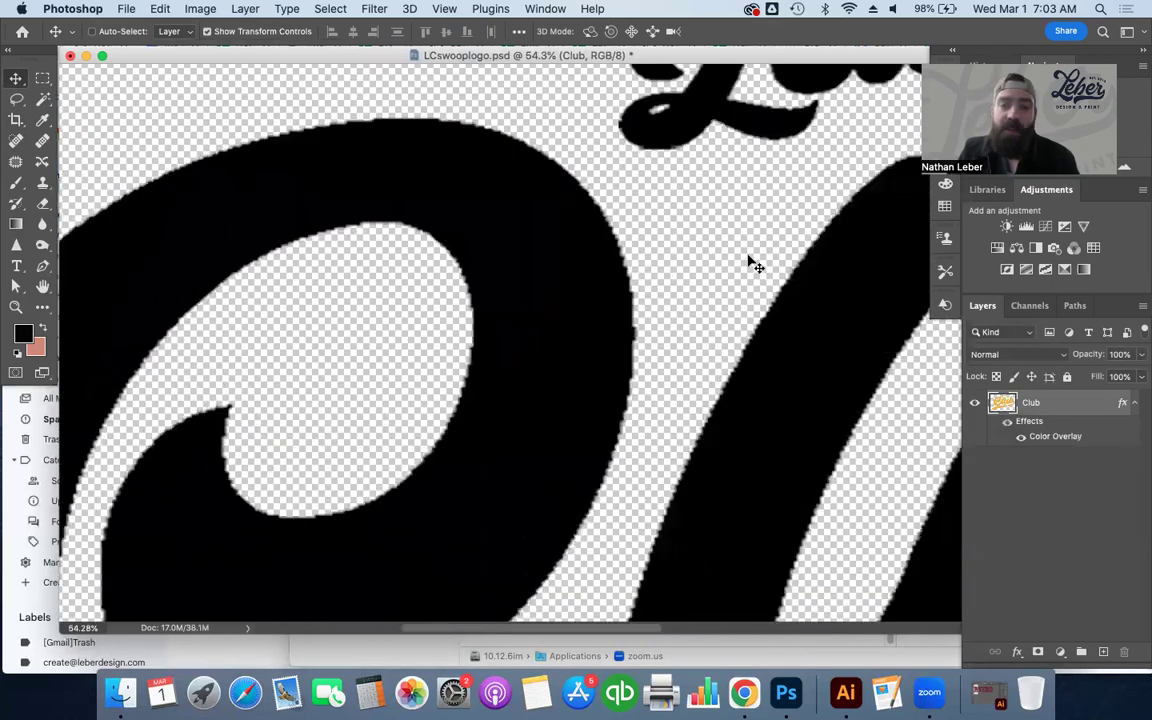
{"action": "scroll", "coordinate": [757, 265], "scroll_direction": "up", "scroll_amount": 10}
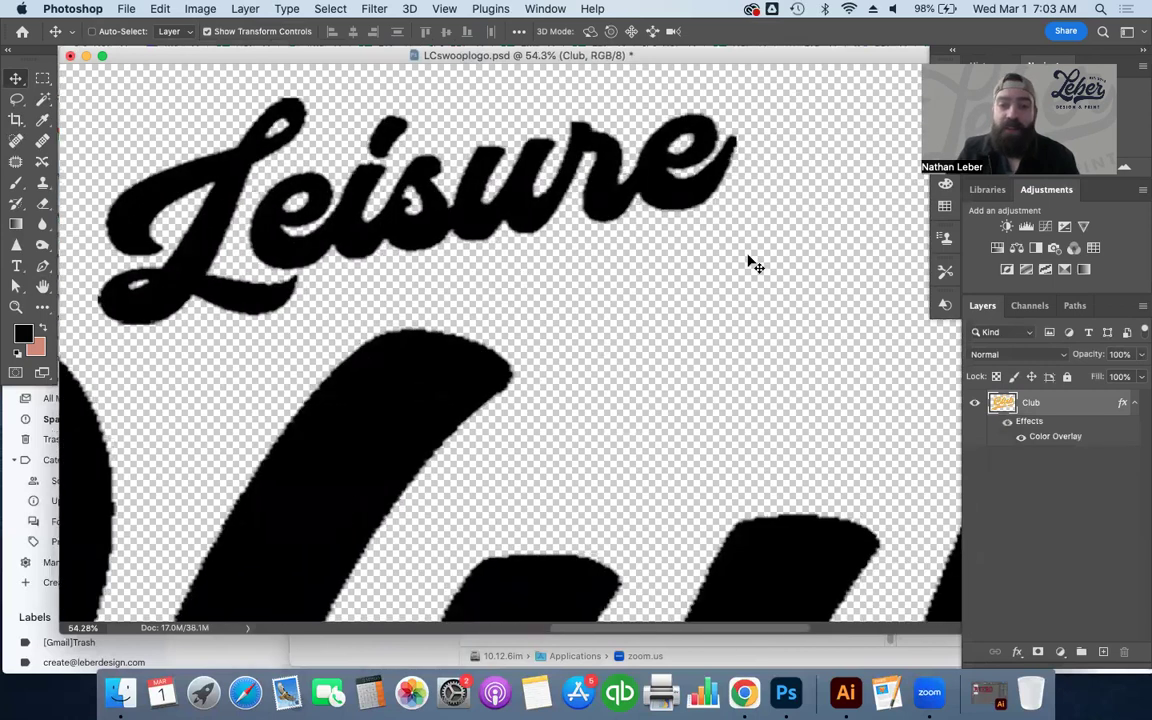
{"action": "scroll", "coordinate": [757, 265], "scroll_direction": "right", "scroll_amount": 10}
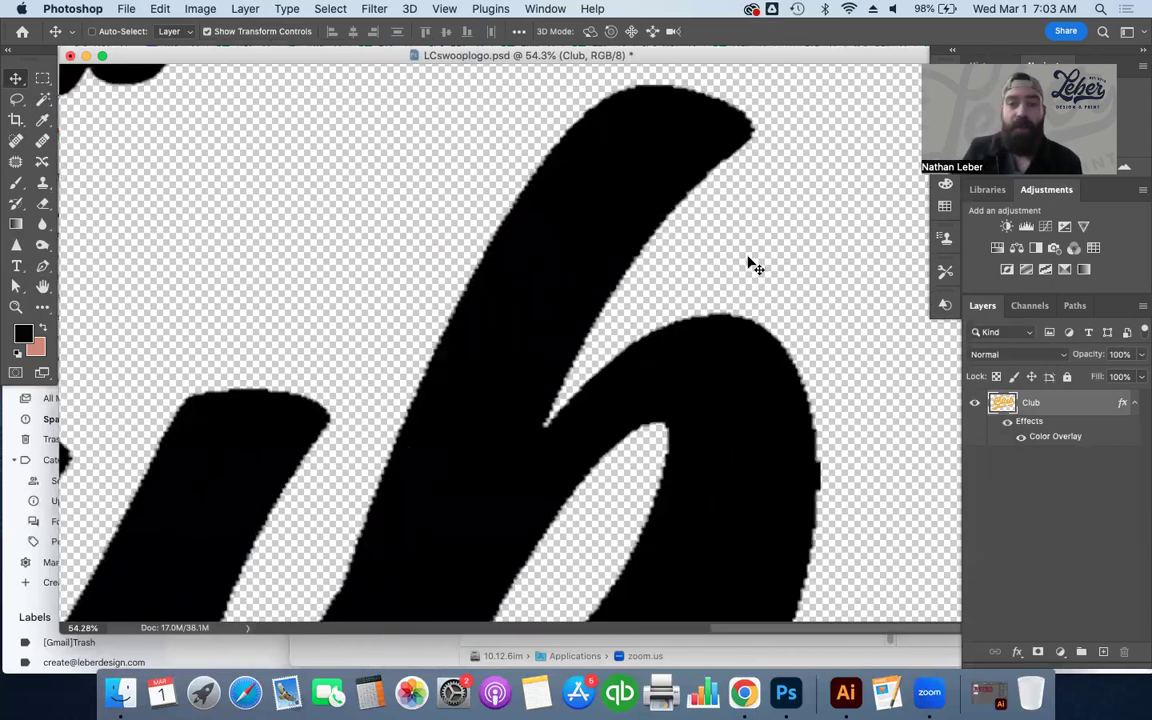
{"action": "scroll", "coordinate": [757, 265], "scroll_direction": "down", "scroll_amount": 5}
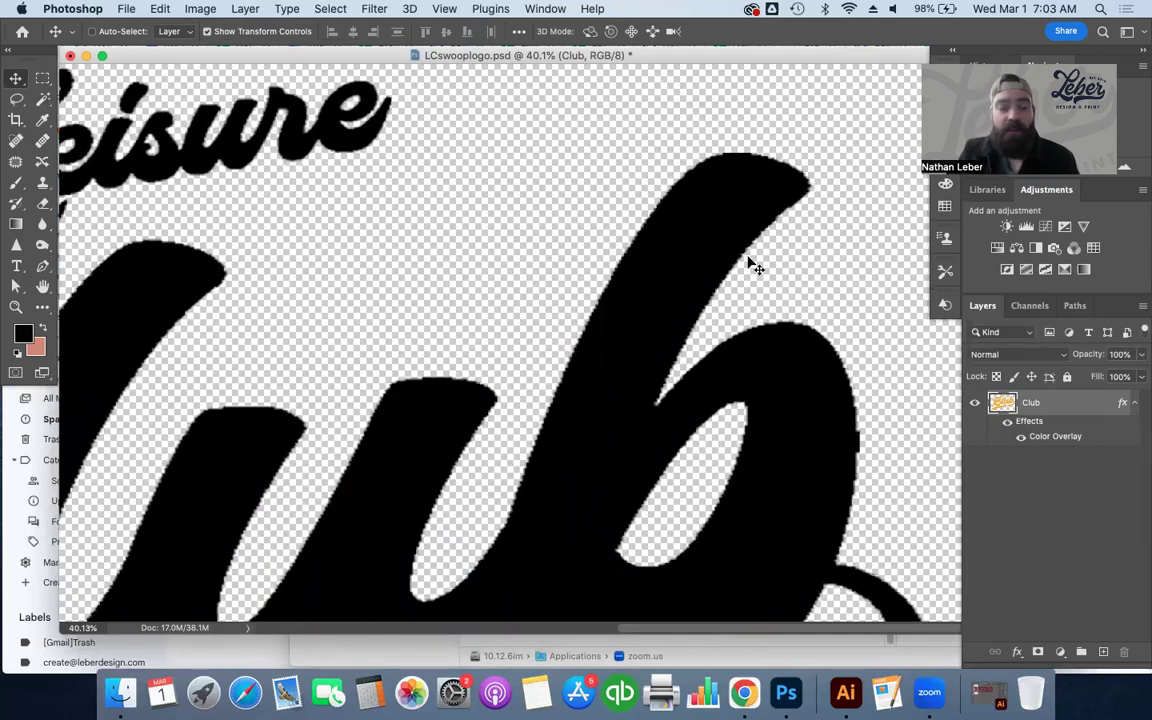
{"action": "scroll", "coordinate": [752, 265], "scroll_direction": "down", "scroll_amount": 5}
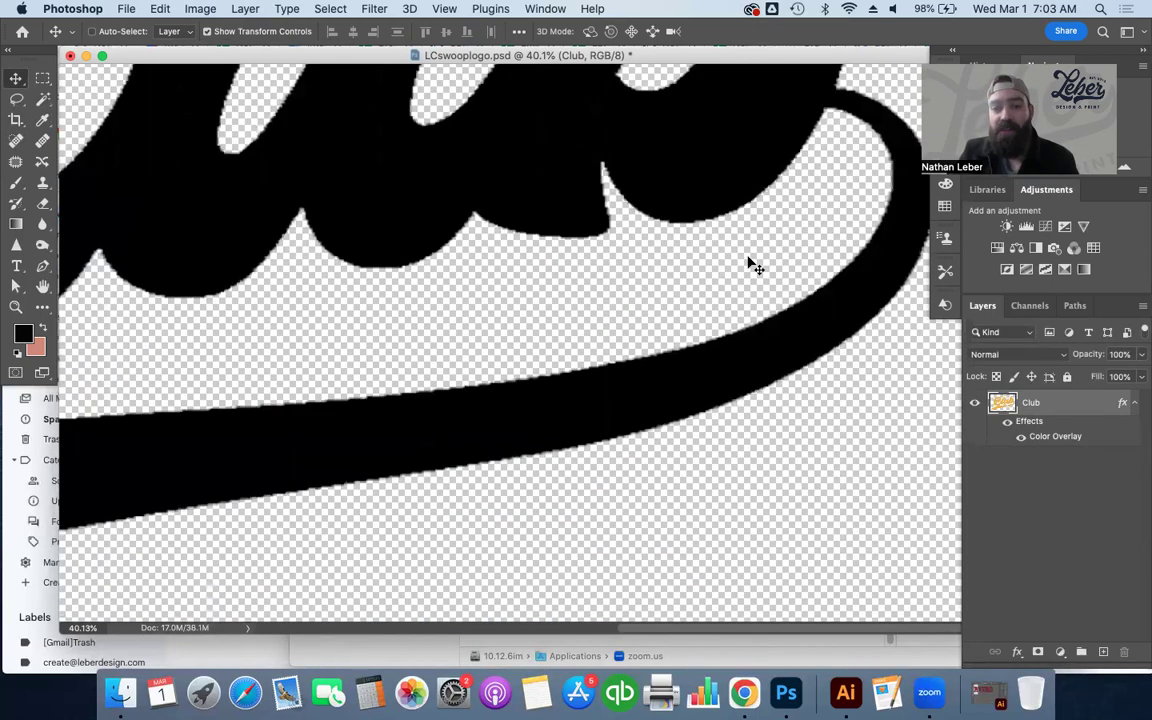
{"action": "scroll", "coordinate": [752, 265], "scroll_direction": "up", "scroll_amount": 5}
{"action": "scroll", "coordinate": [752, 270], "scroll_direction": "down", "scroll_amount": 1}
{"action": "scroll", "coordinate": [754, 275], "scroll_direction": "down", "scroll_amount": 3}
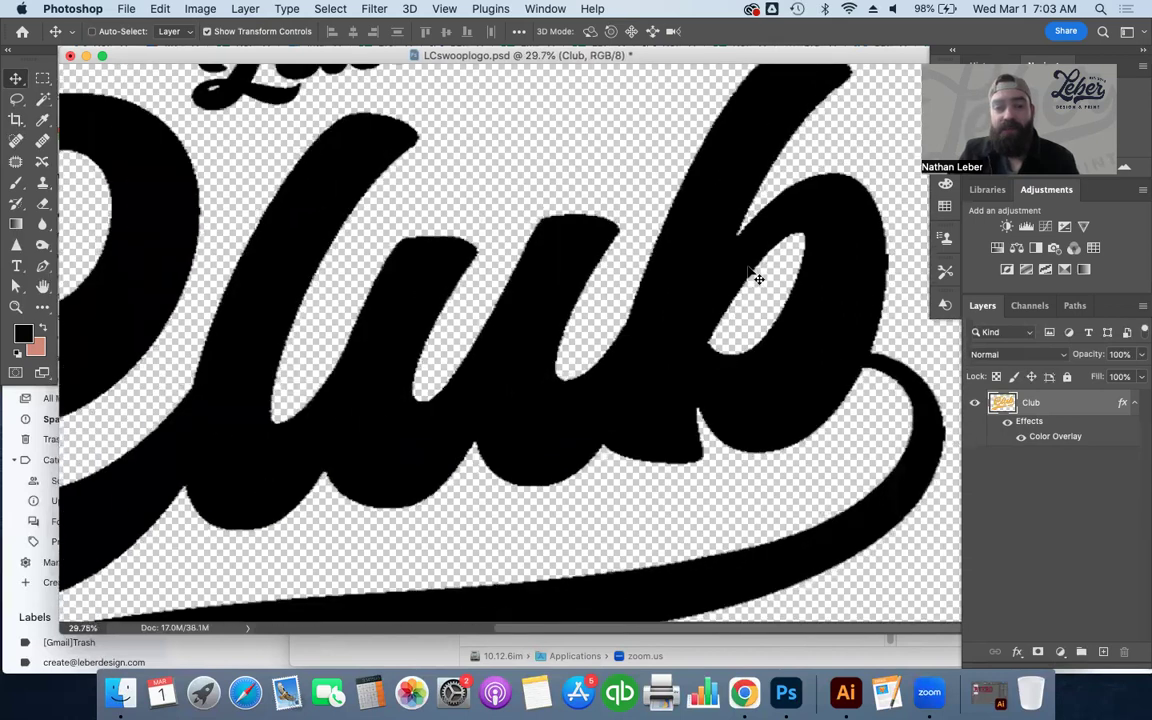
{"action": "scroll", "coordinate": [757, 278], "scroll_direction": "down", "scroll_amount": 5}
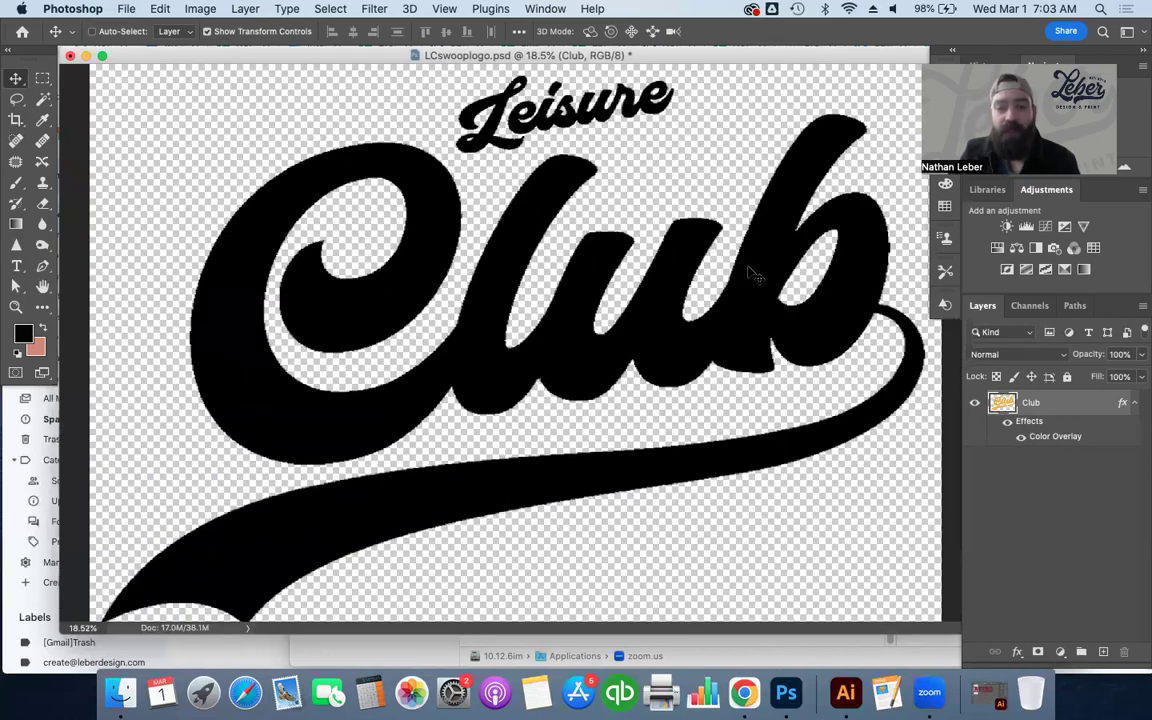
{"action": "scroll", "coordinate": [757, 275], "scroll_direction": "down", "scroll_amount": 1}
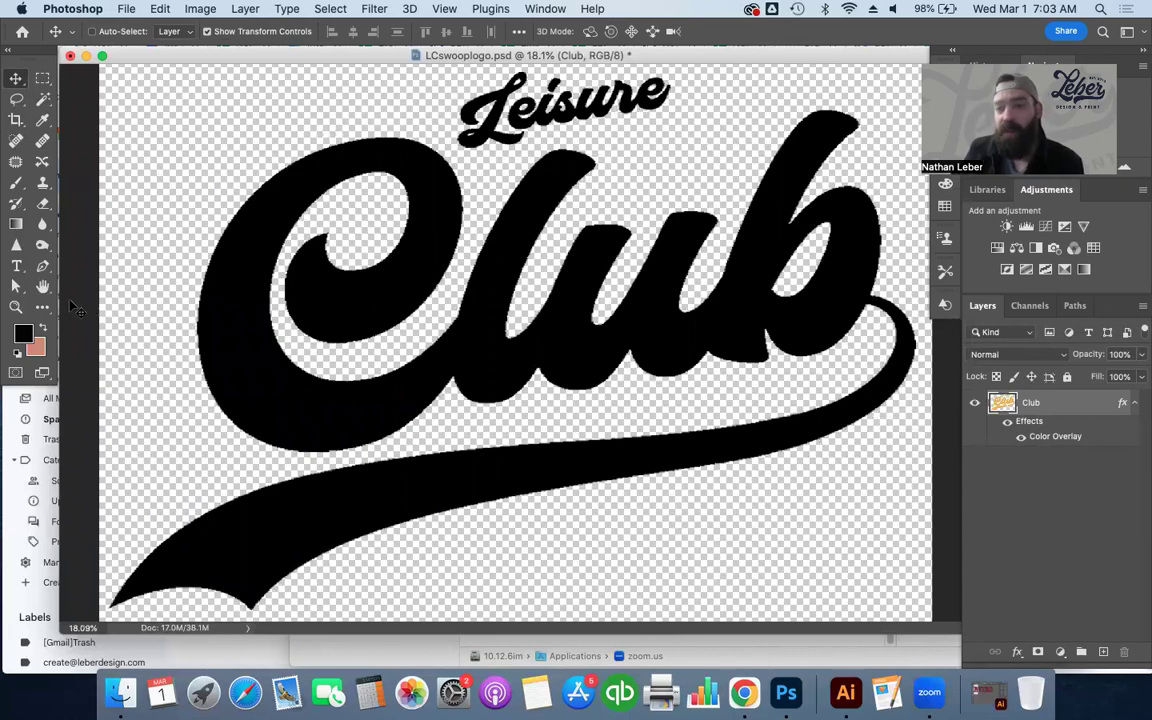
- Save the document as LCswooplogoUPSAMPLED.psd in Photoshop format on the Desktop
{"action": "left_click", "coordinate": [125, 9]}
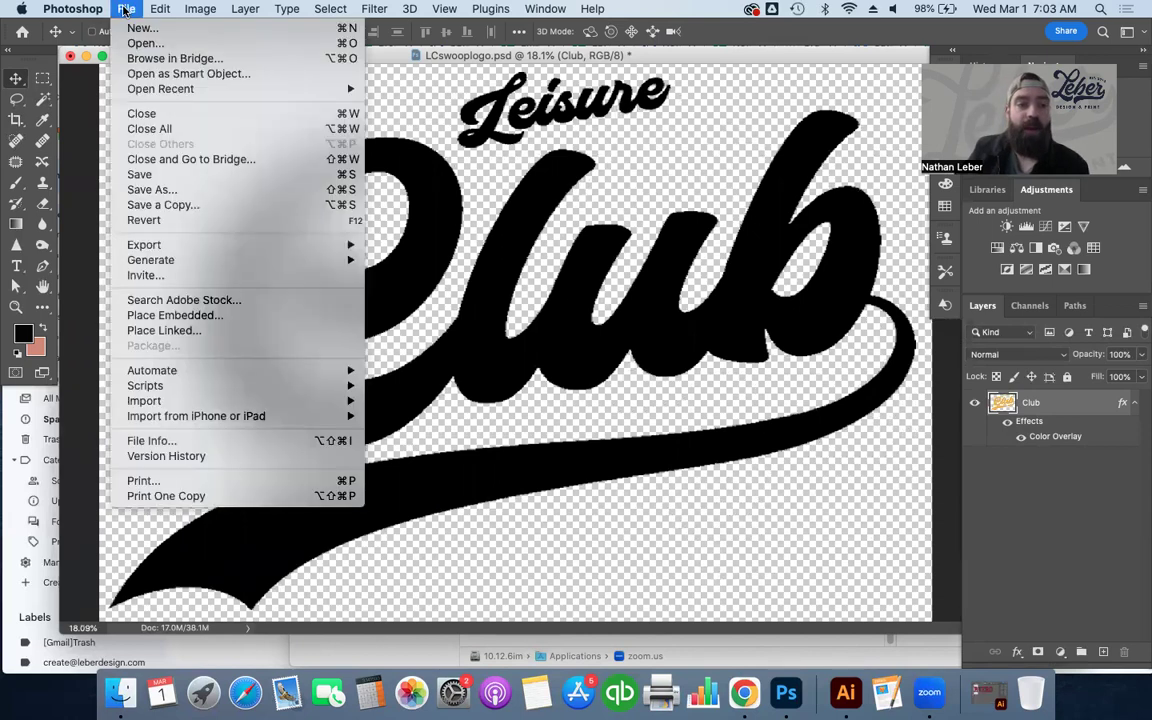
{"action": "left_click", "coordinate": [203, 190]}
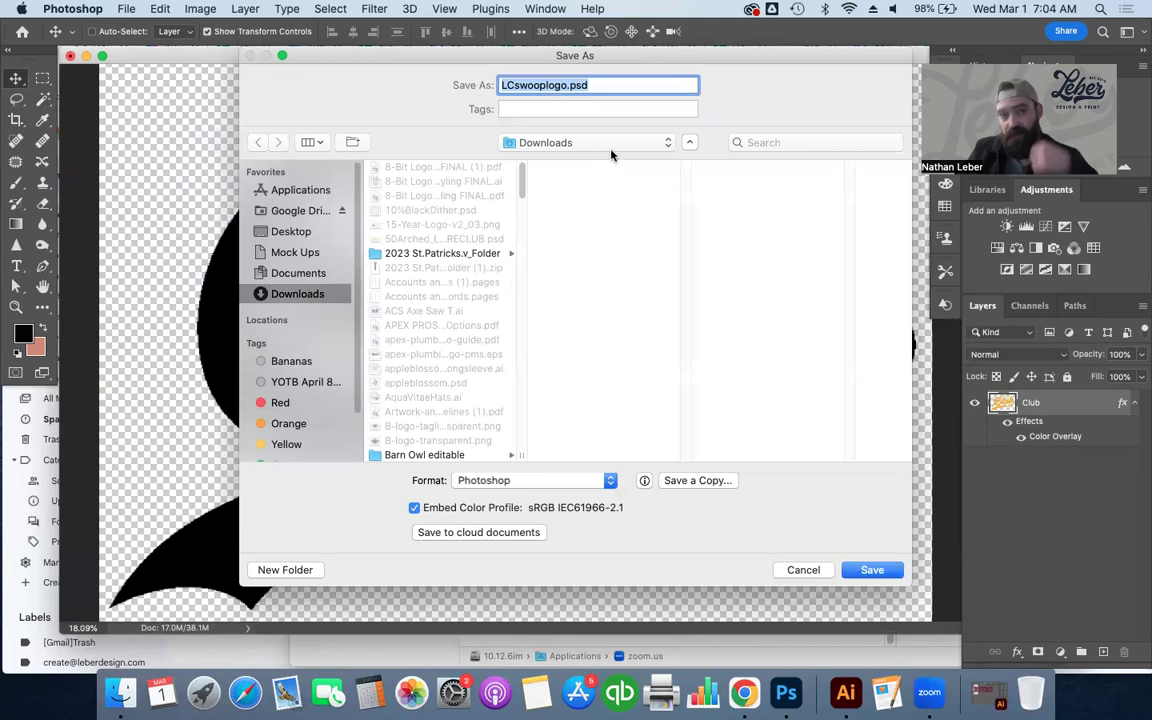
{"action": "left_click", "coordinate": [566, 87]}
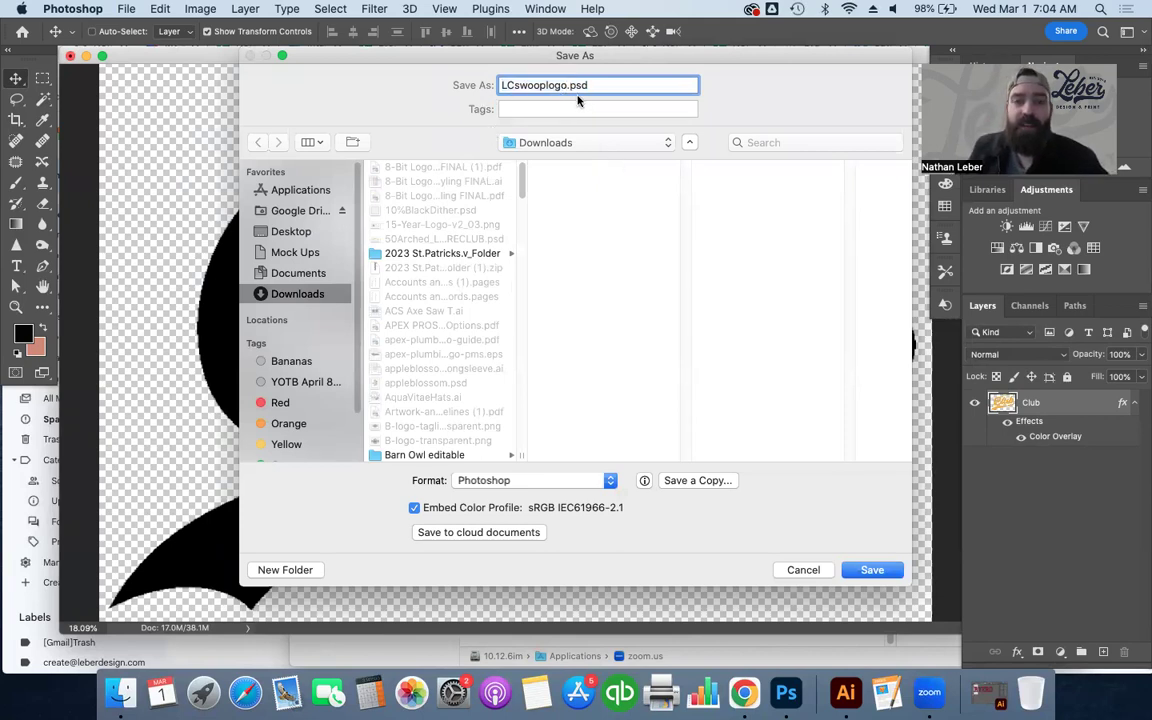
{"action": "type", "text": "UPSAMPLED"}
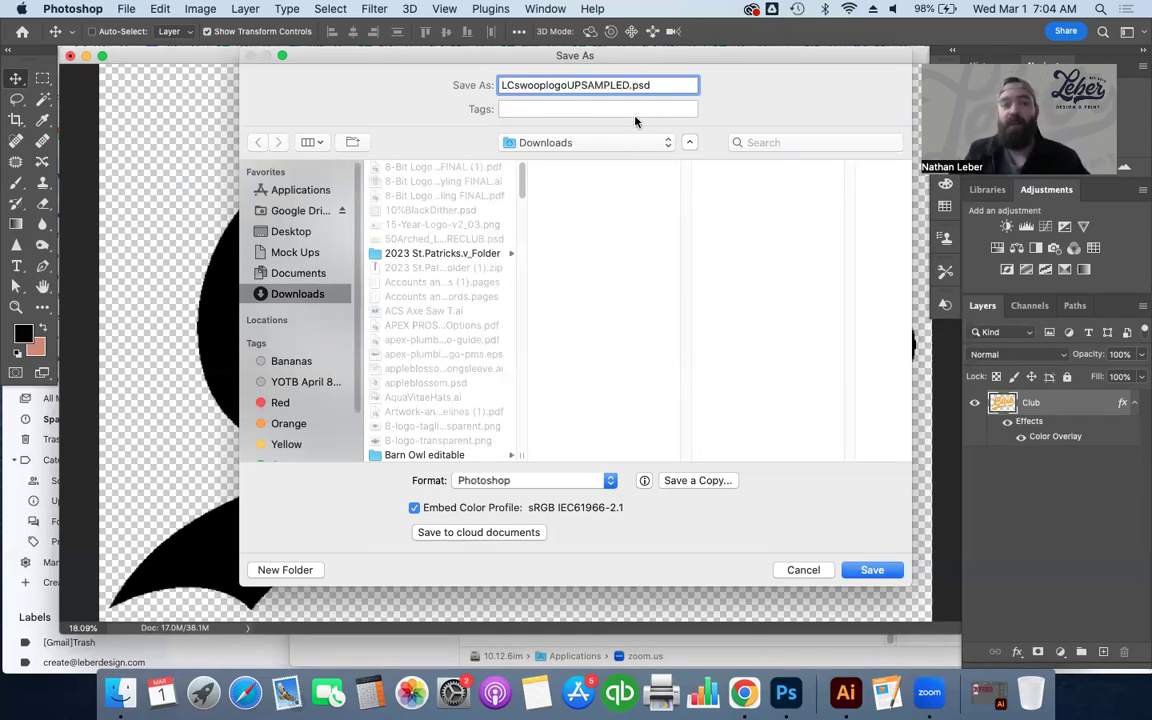
{"action": "left_click", "coordinate": [294, 231]}
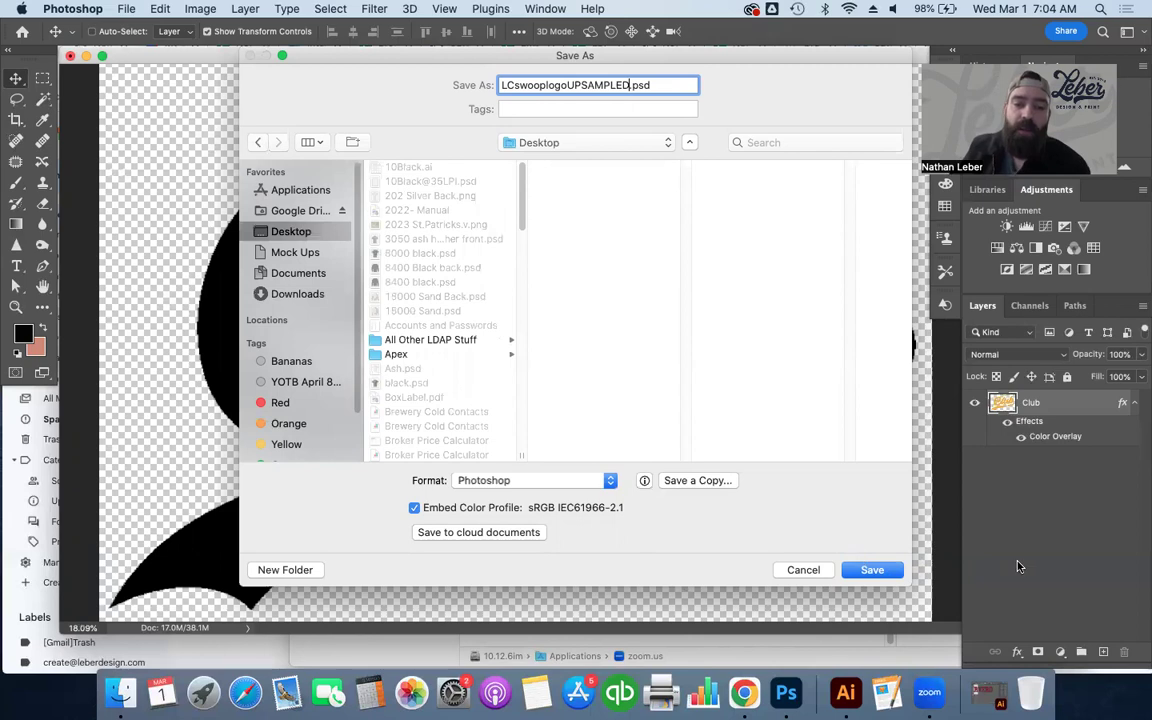
{"action": "left_click", "coordinate": [885, 572]}
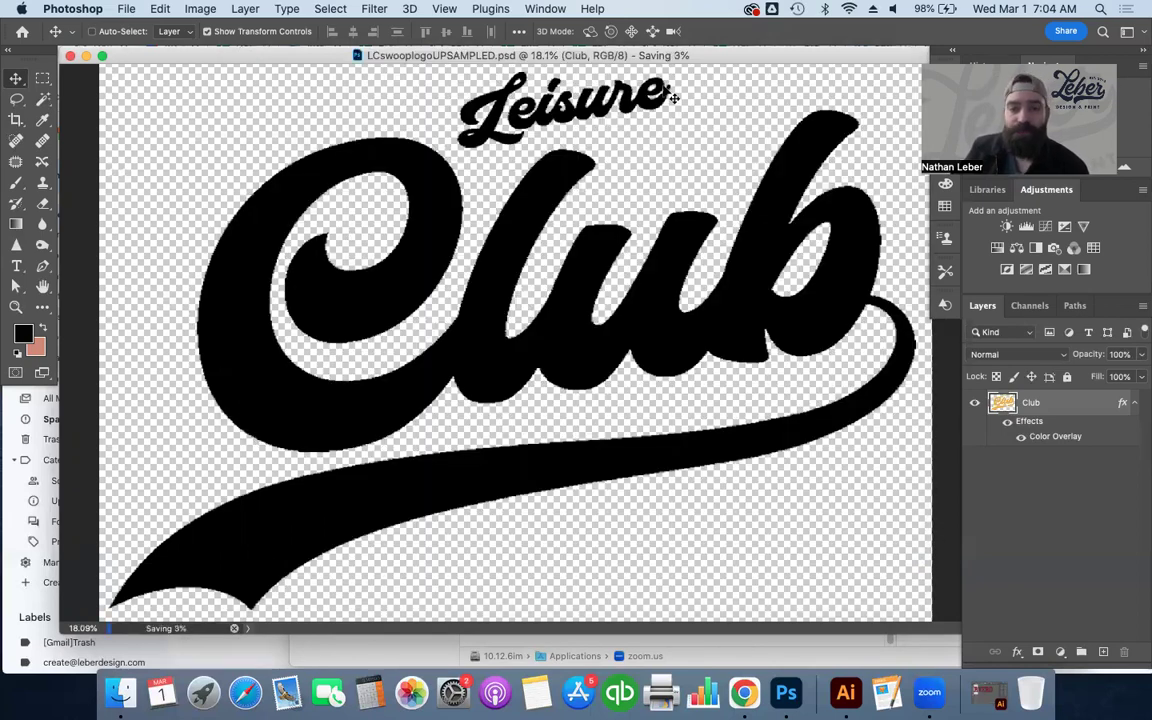
- Switch to Illustrator and create a new 12 x 12 in print document from the recent presets
{"action": "left_click", "coordinate": [846, 693]}
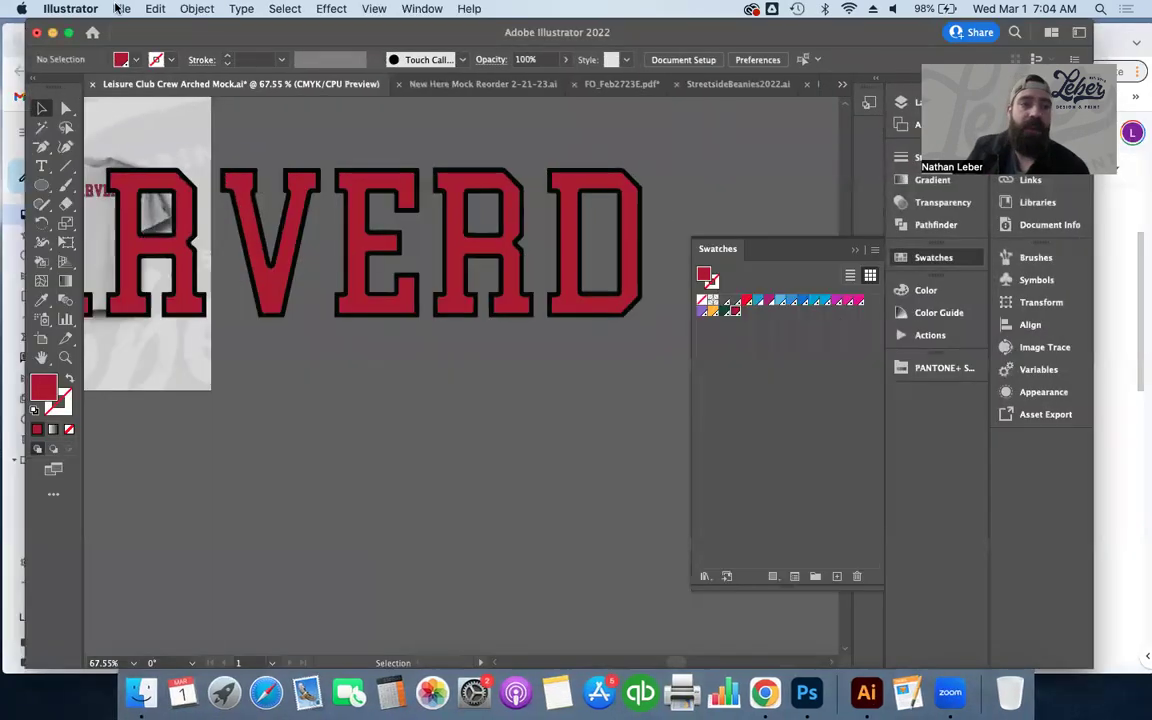
{"action": "left_click", "coordinate": [118, 8]}
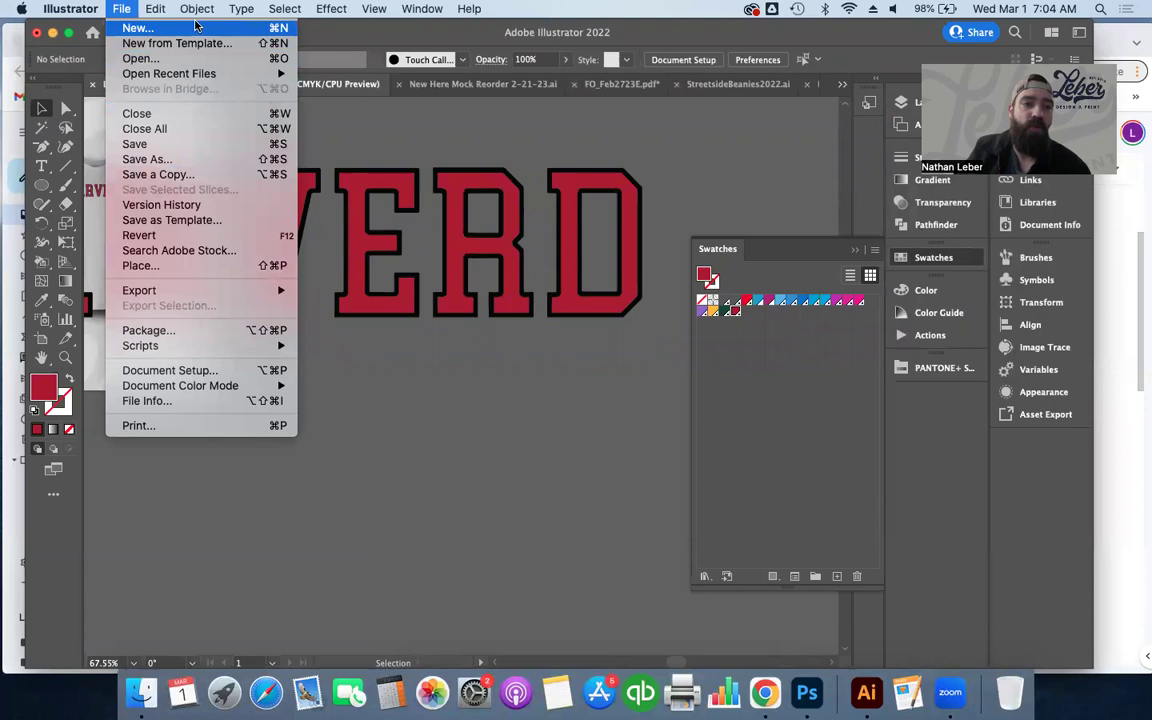
{"action": "left_click", "coordinate": [196, 27]}
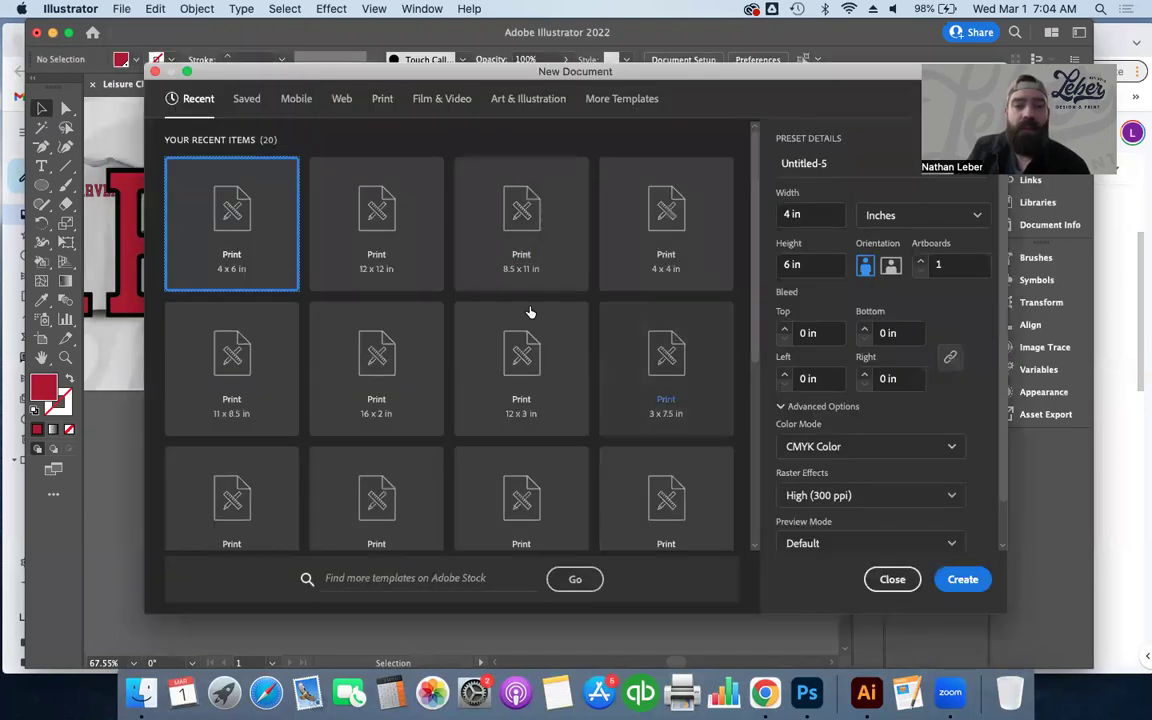
{"action": "left_click", "coordinate": [330, 252]}
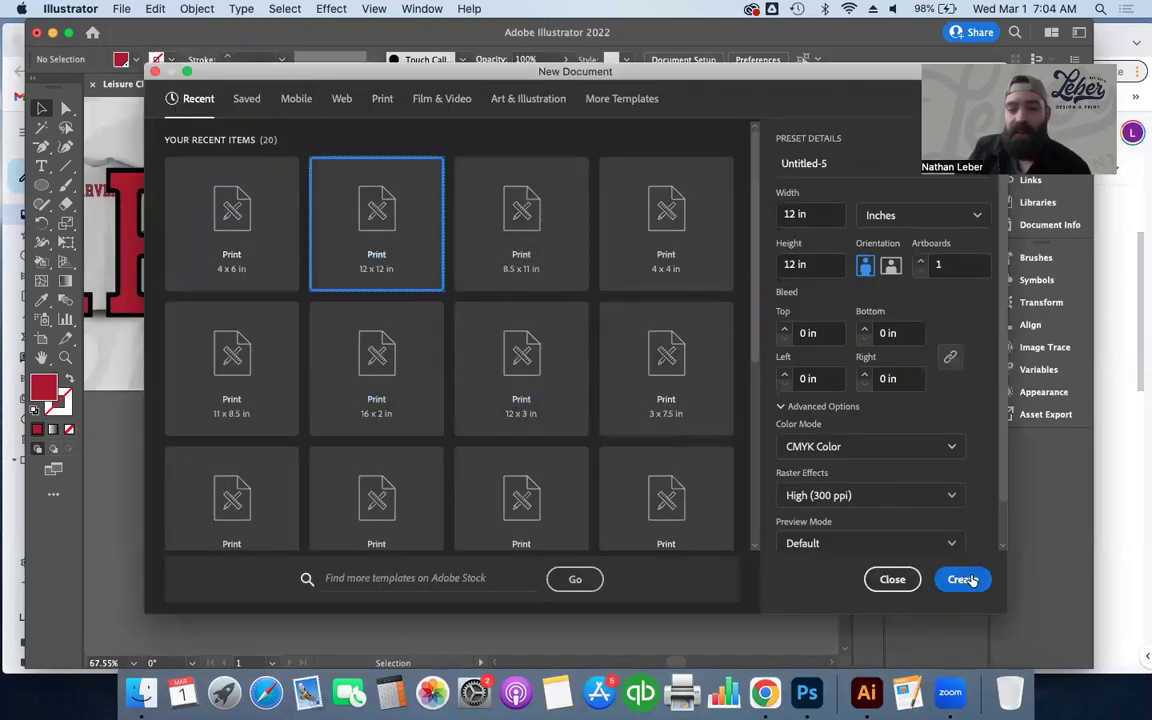
{"action": "key", "text": "Escape"}
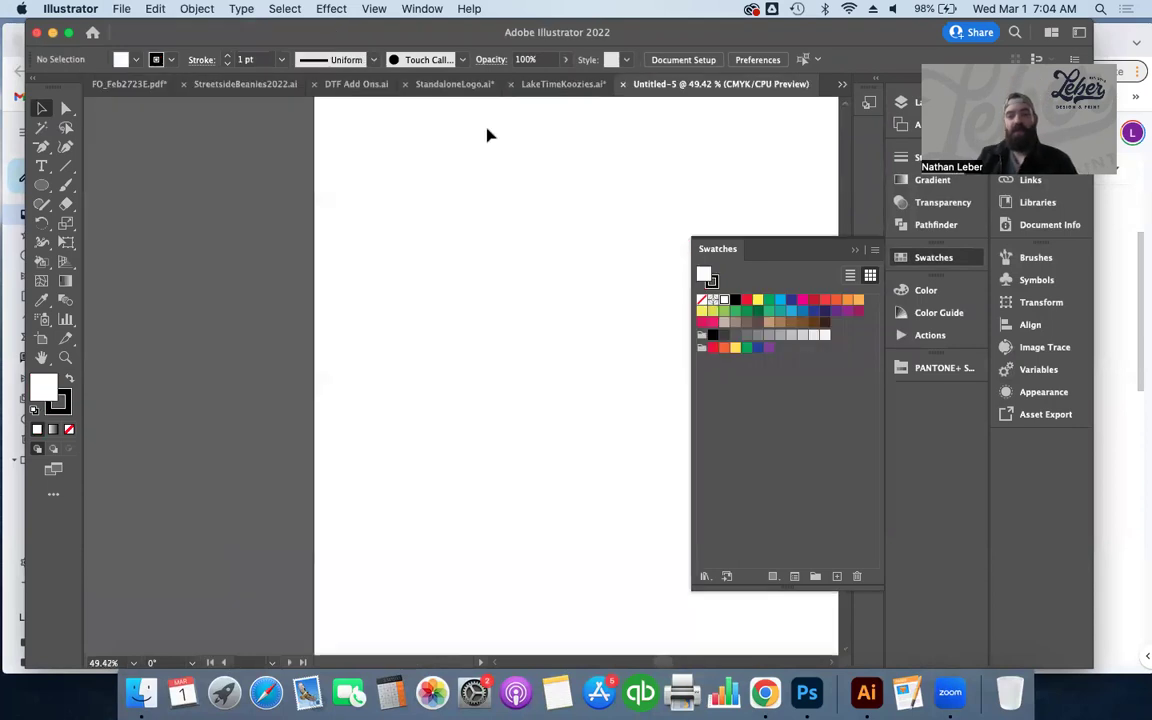
- Show the transparency grid behind the whole artboard
{"action": "key", "text": "super+minus"}
{"action": "scroll", "coordinate": [489, 134], "scroll_direction": "right", "scroll_amount": 2}
{"action": "scroll", "coordinate": [489, 134], "scroll_direction": "down", "scroll_amount": 1}
{"action": "scroll", "coordinate": [482, 116], "scroll_direction": "up", "scroll_amount": 1}
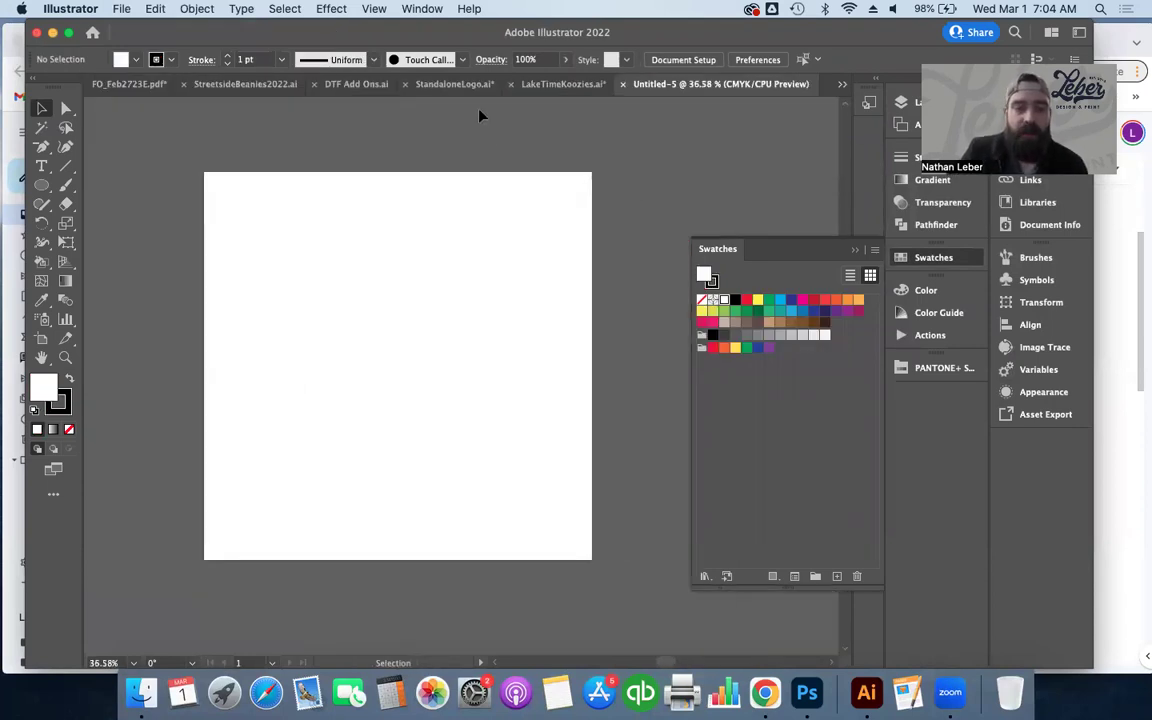
{"action": "left_click", "coordinate": [373, 9]}
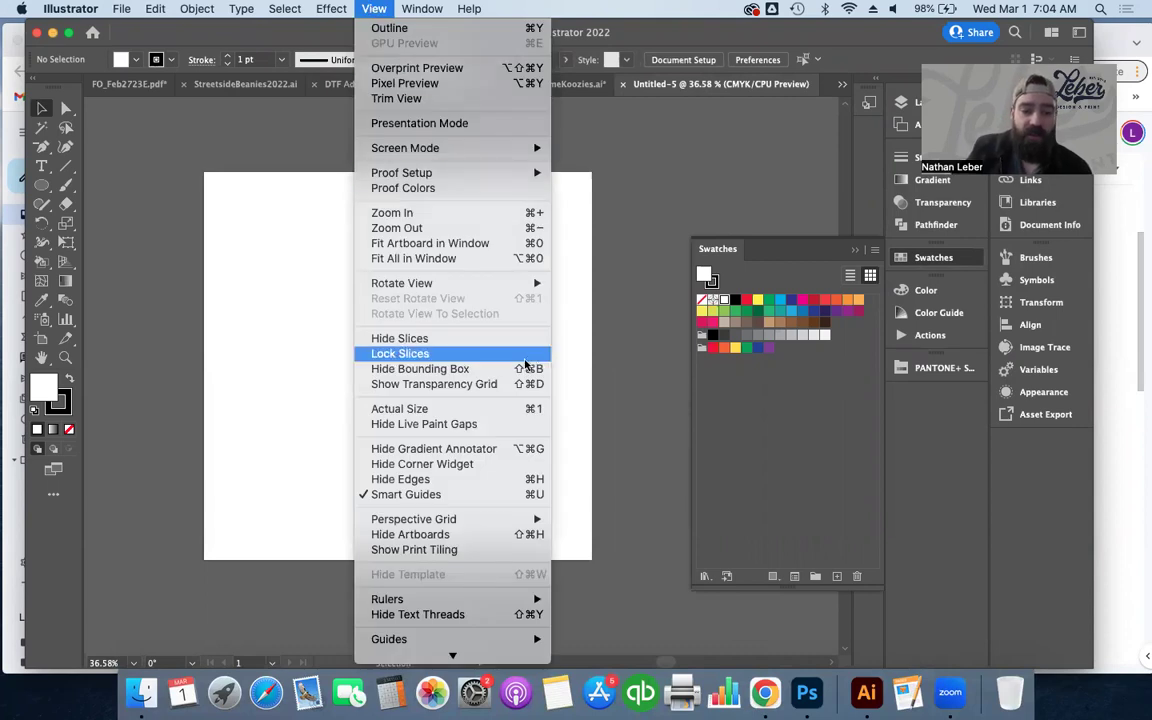
{"action": "left_click", "coordinate": [479, 394]}
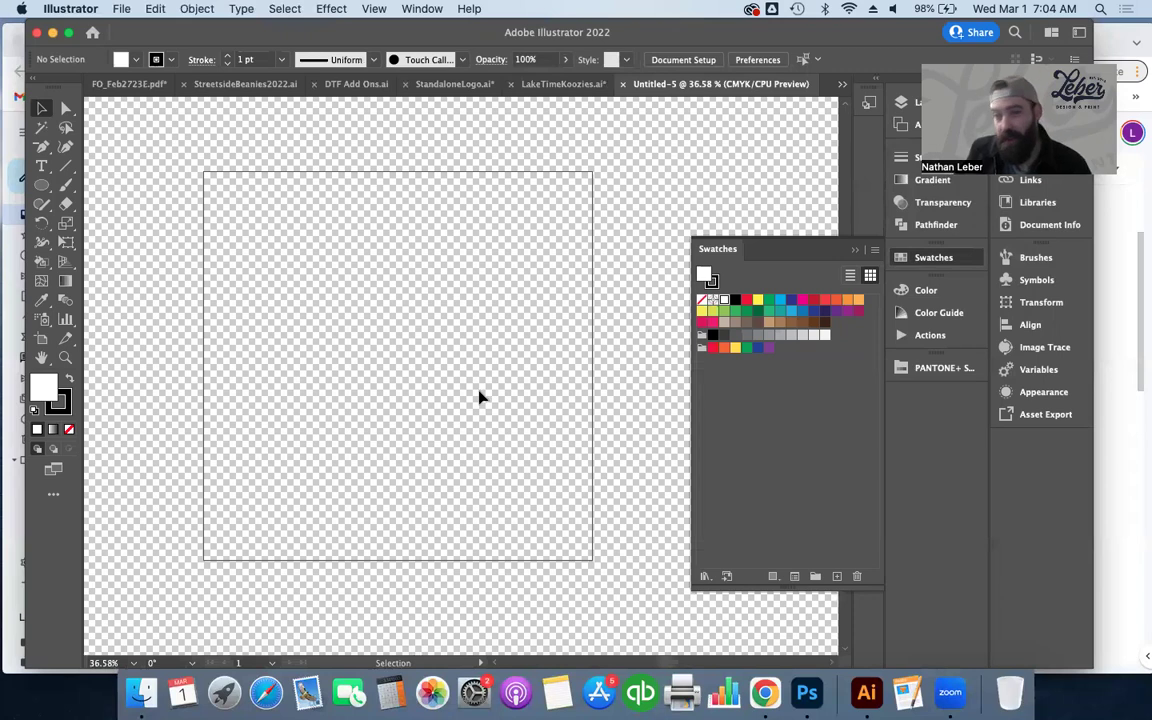
- Place LCswooplogoUPSAMPLED.psd from the Desktop unlinked into the document and move it fully inside the artboard
{"action": "left_click", "coordinate": [119, 10]}
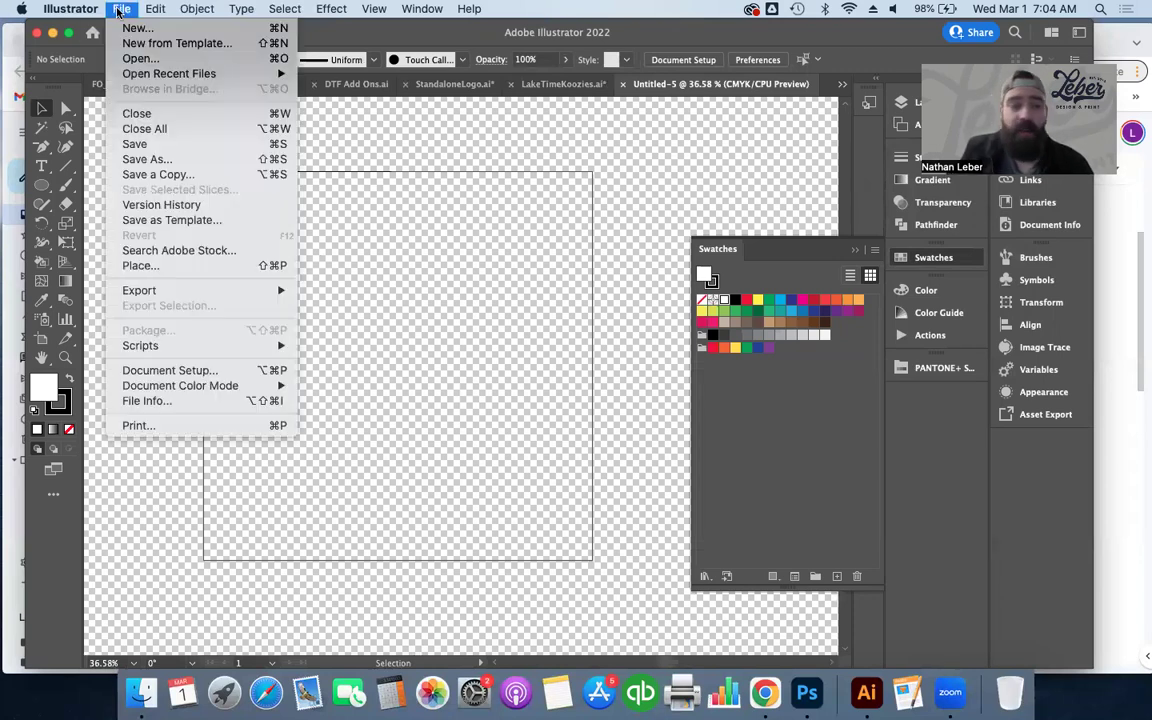
{"action": "left_click", "coordinate": [215, 266]}
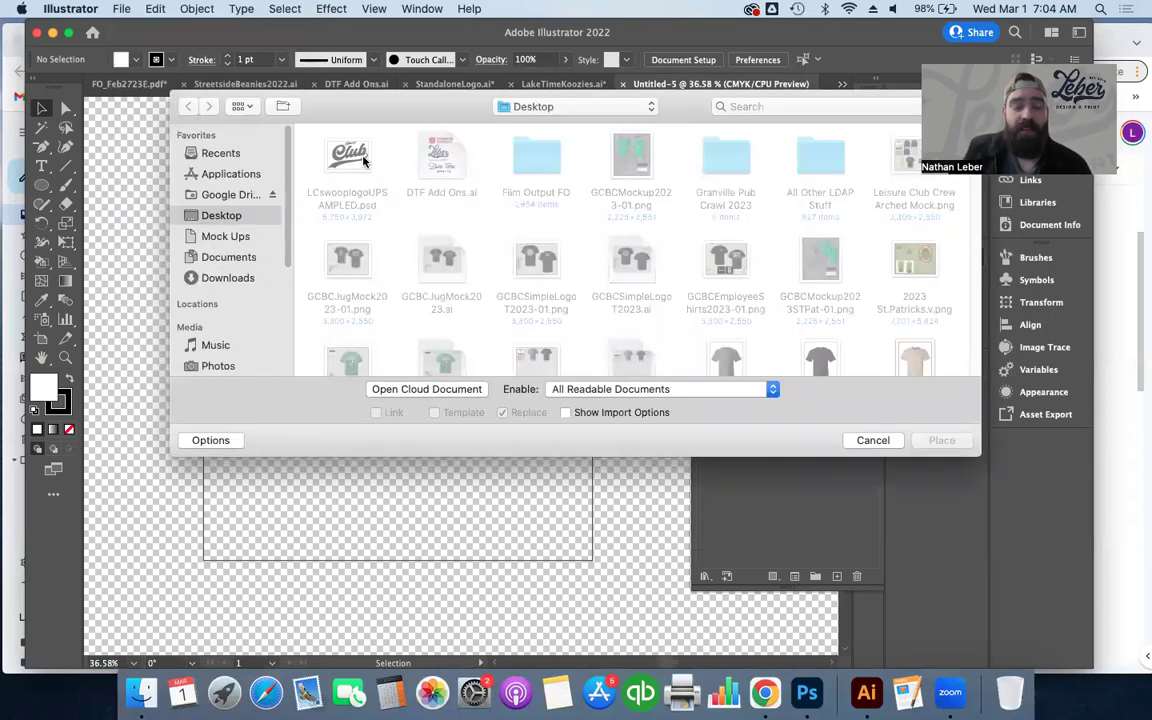
{"action": "left_click", "coordinate": [330, 148]}
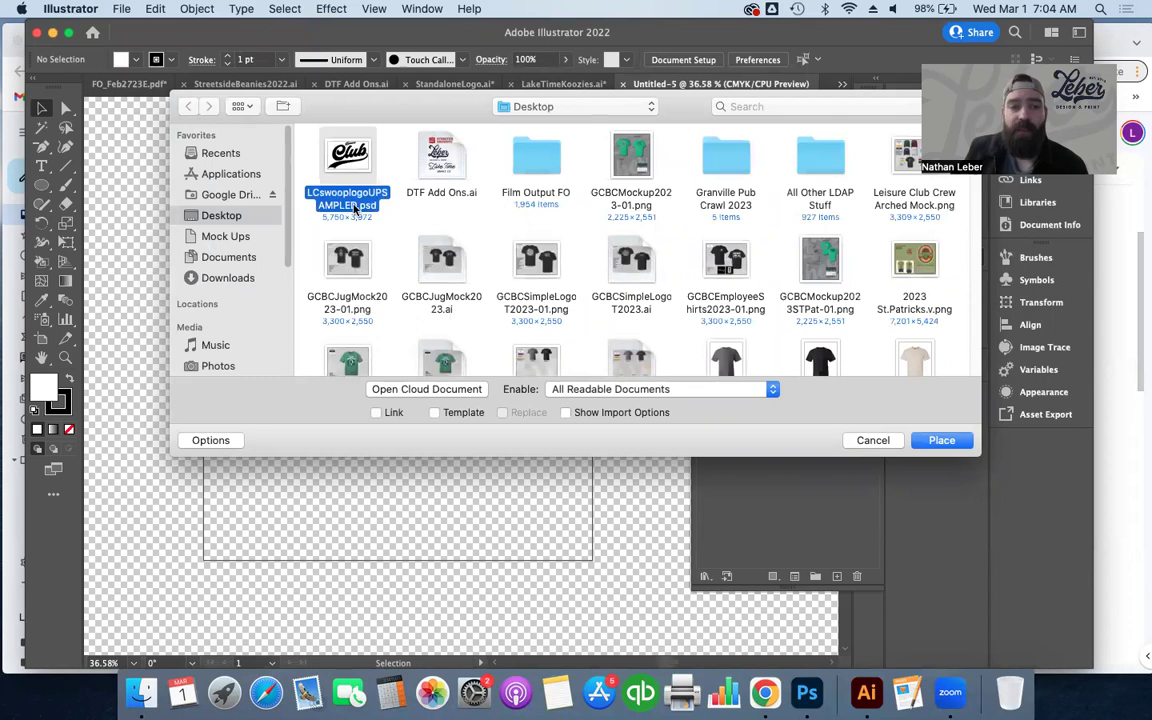
{"action": "left_click", "coordinate": [942, 441]}
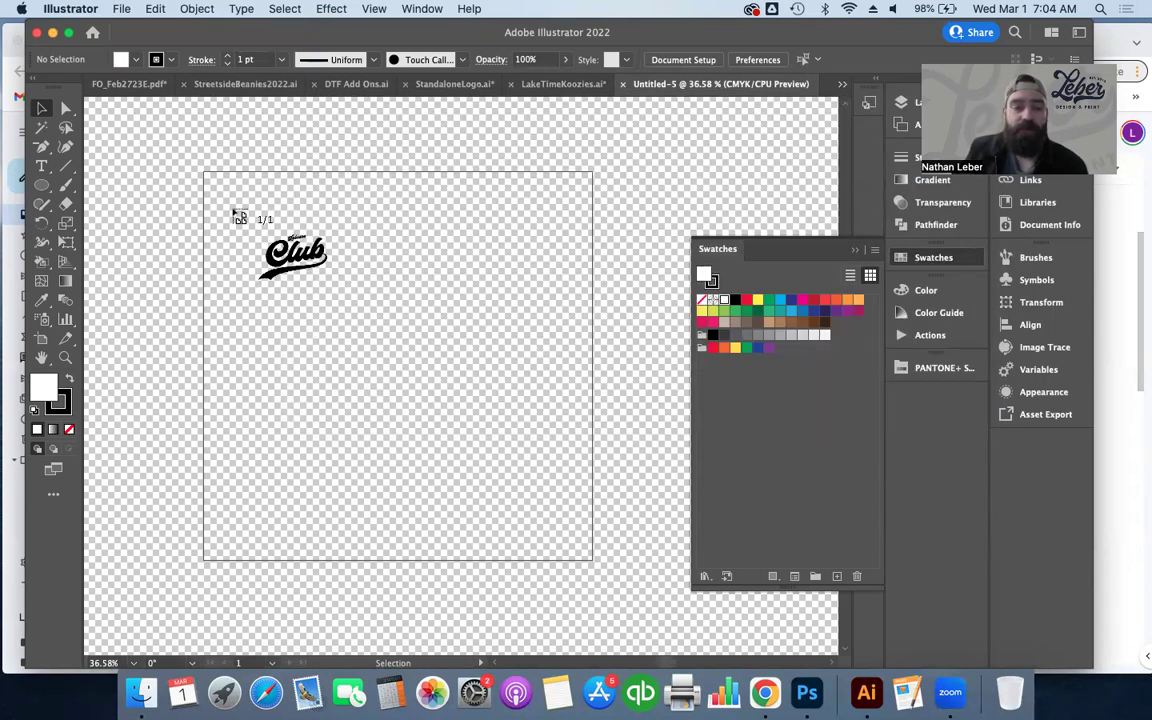
{"action": "left_click", "coordinate": [285, 213]}
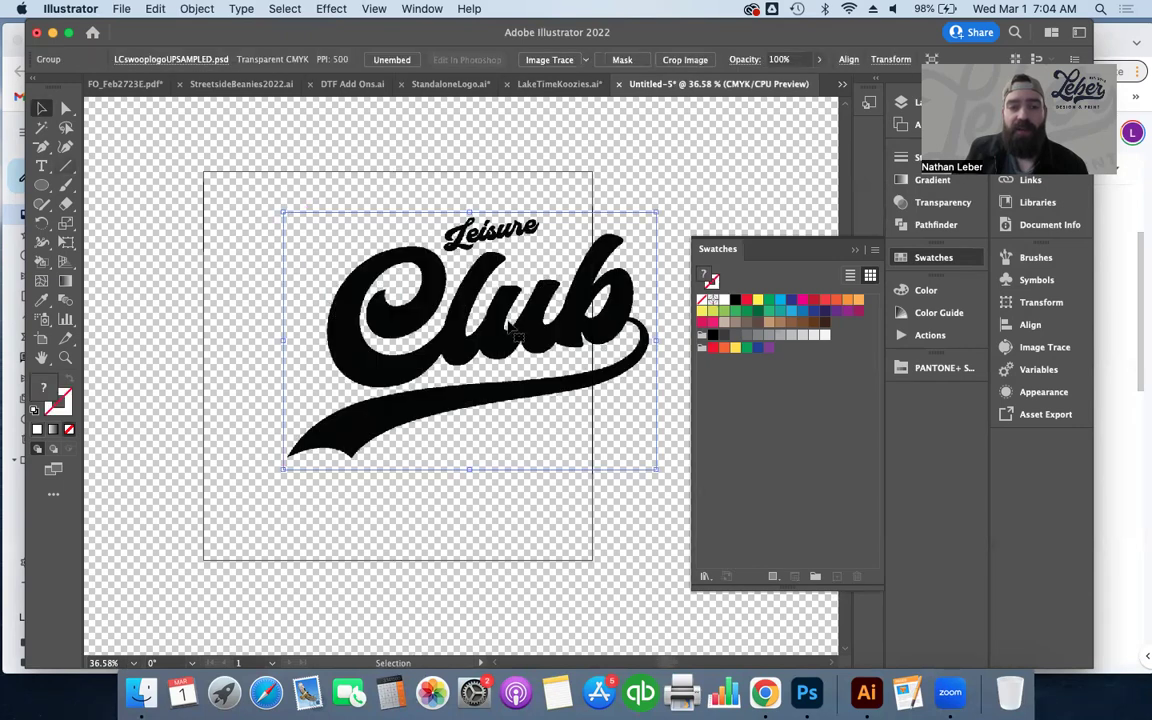
{"action": "left_click_drag", "start_coordinate": [464, 318], "coordinate": [388, 323]}
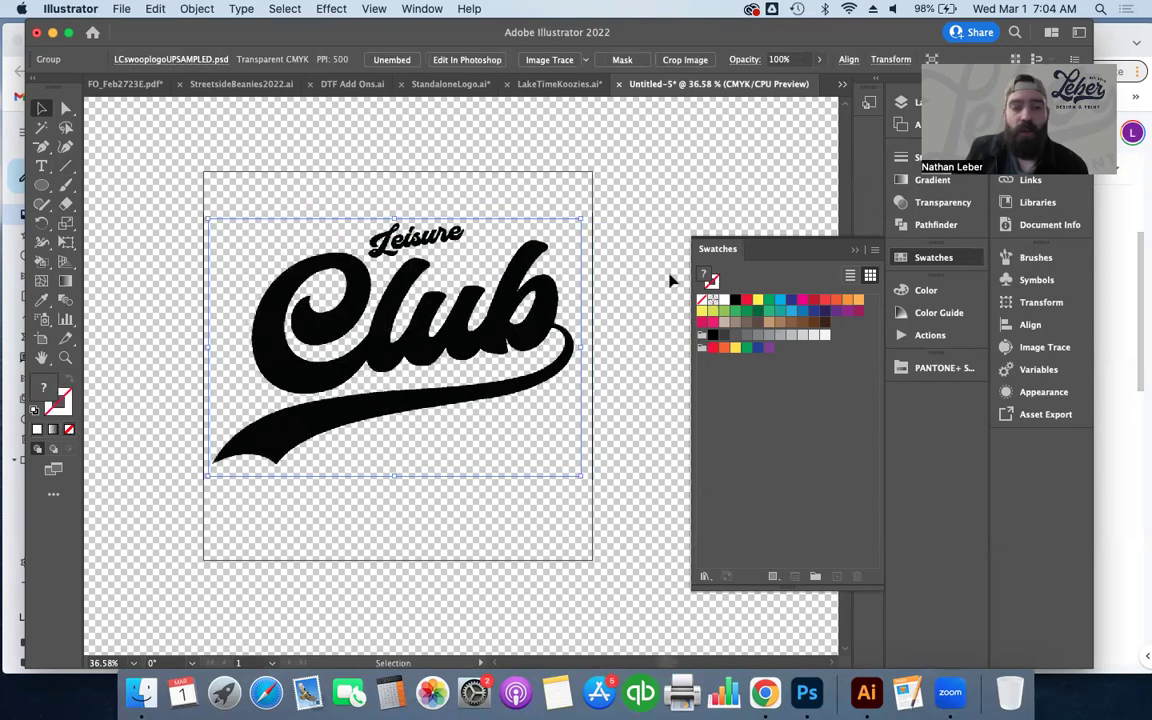
- Bring up the Image Trace settings for the placed logo and trace it in black and white with white ignored
{"action": "left_click", "coordinate": [418, 9]}
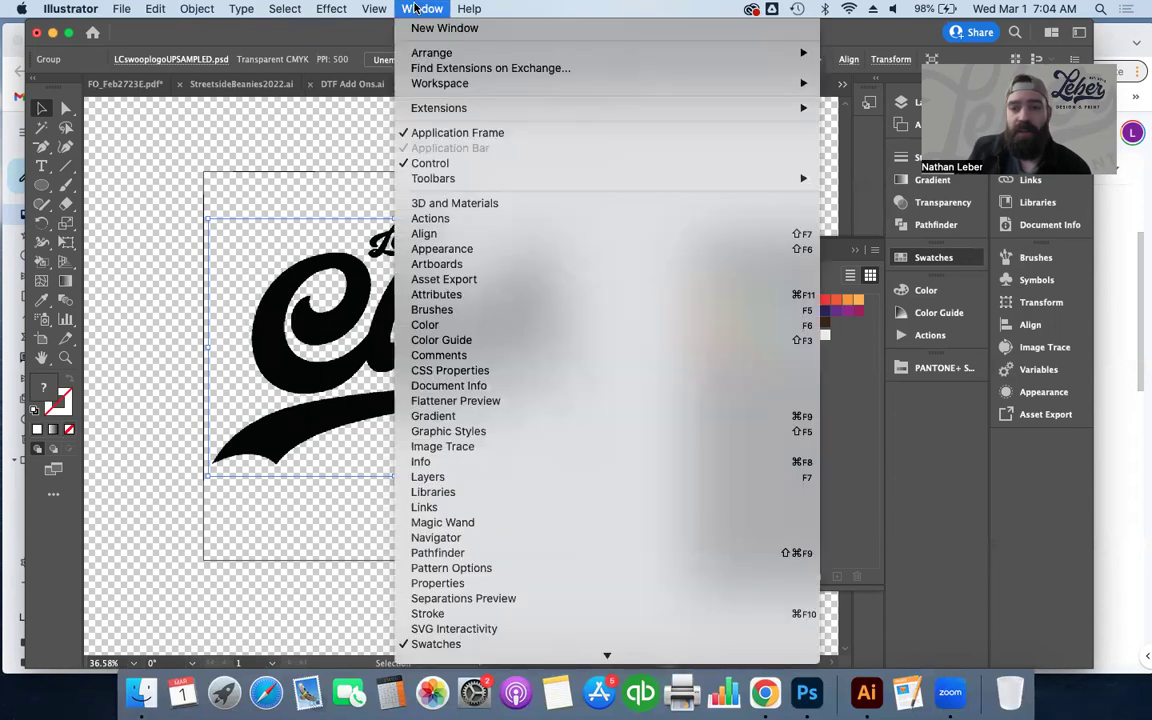
{"action": "left_click", "coordinate": [566, 448]}
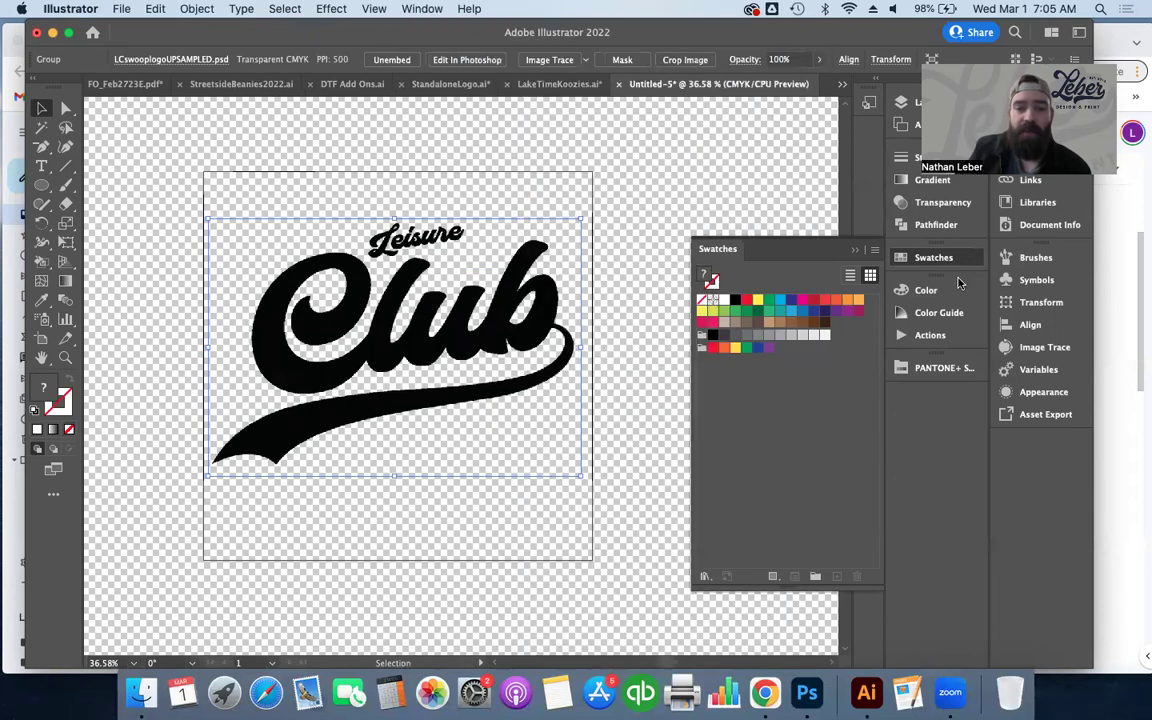
{"action": "mouse_move", "coordinate": [975, 211]}
{"action": "left_mouse_down"}
{"action": "mouse_move", "coordinate": [917, 190]}
{"action": "mouse_move", "coordinate": [814, 108]}
{"action": "mouse_move", "coordinate": [847, 133]}
{"action": "left_mouse_up"}
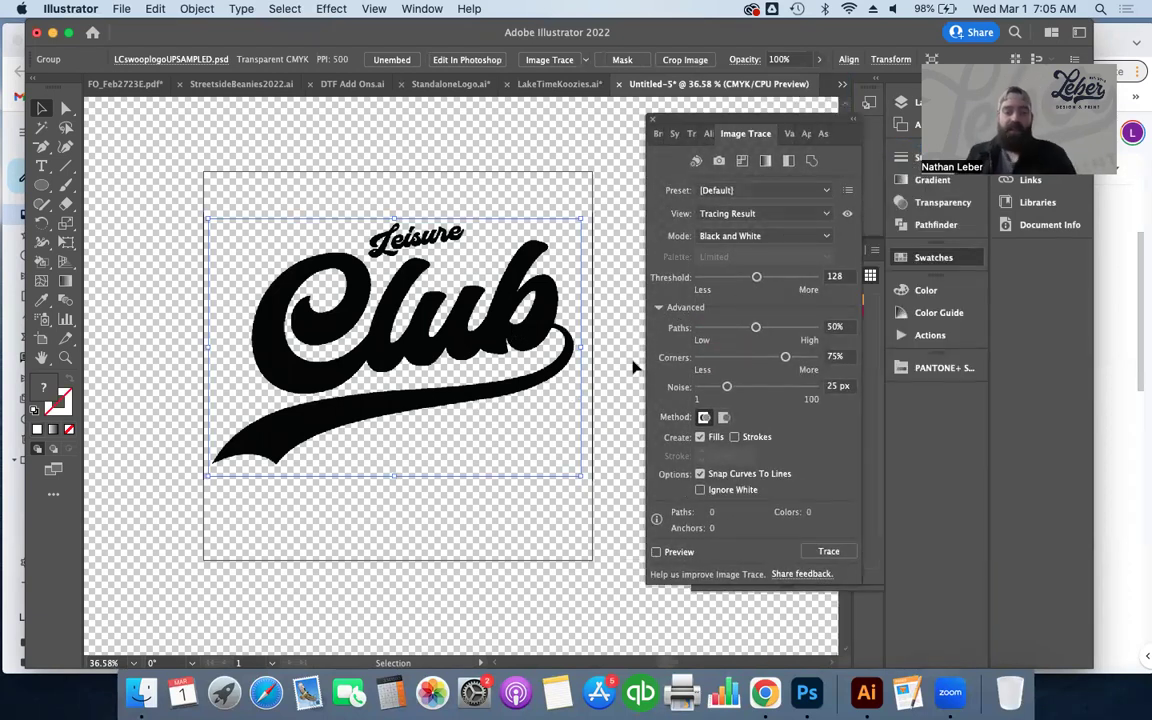
{"action": "scroll", "coordinate": [633, 366], "scroll_direction": "up", "scroll_amount": 5}
{"action": "scroll", "coordinate": [633, 366], "scroll_direction": "up", "scroll_amount": 1}
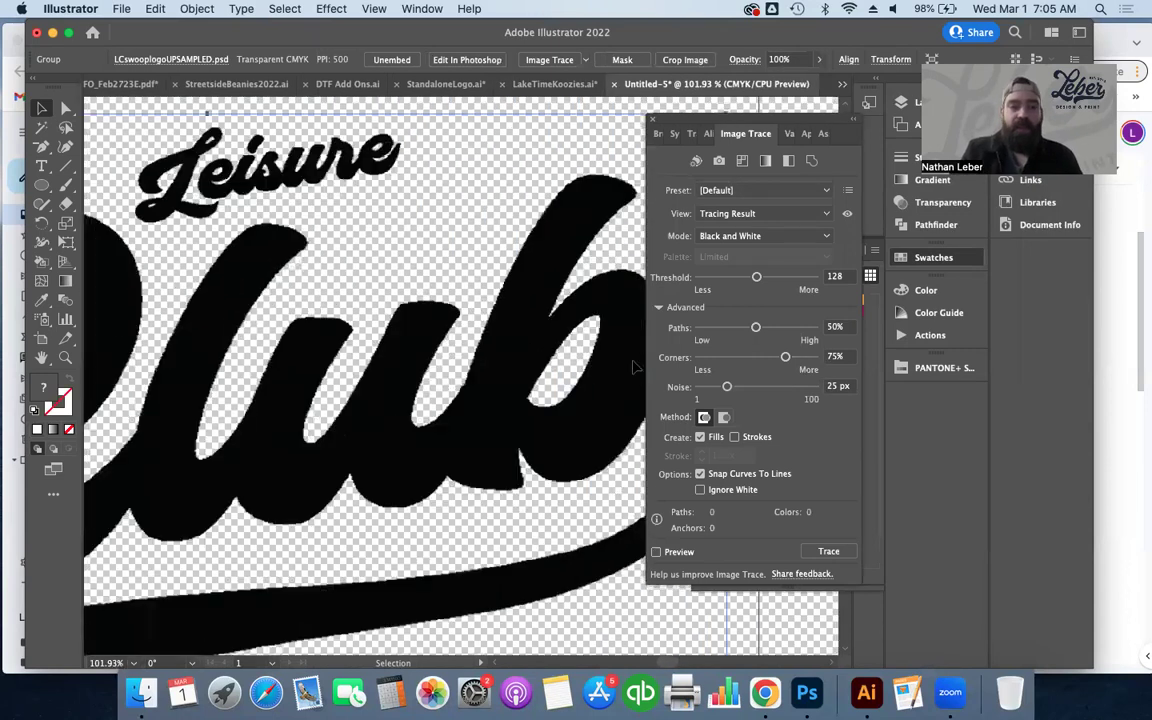
{"action": "scroll", "coordinate": [633, 366], "scroll_direction": "up", "scroll_amount": 2}
{"action": "scroll", "coordinate": [537, 314], "scroll_direction": "left", "scroll_amount": 5}
{"action": "scroll", "coordinate": [537, 314], "scroll_direction": "up", "scroll_amount": 2}
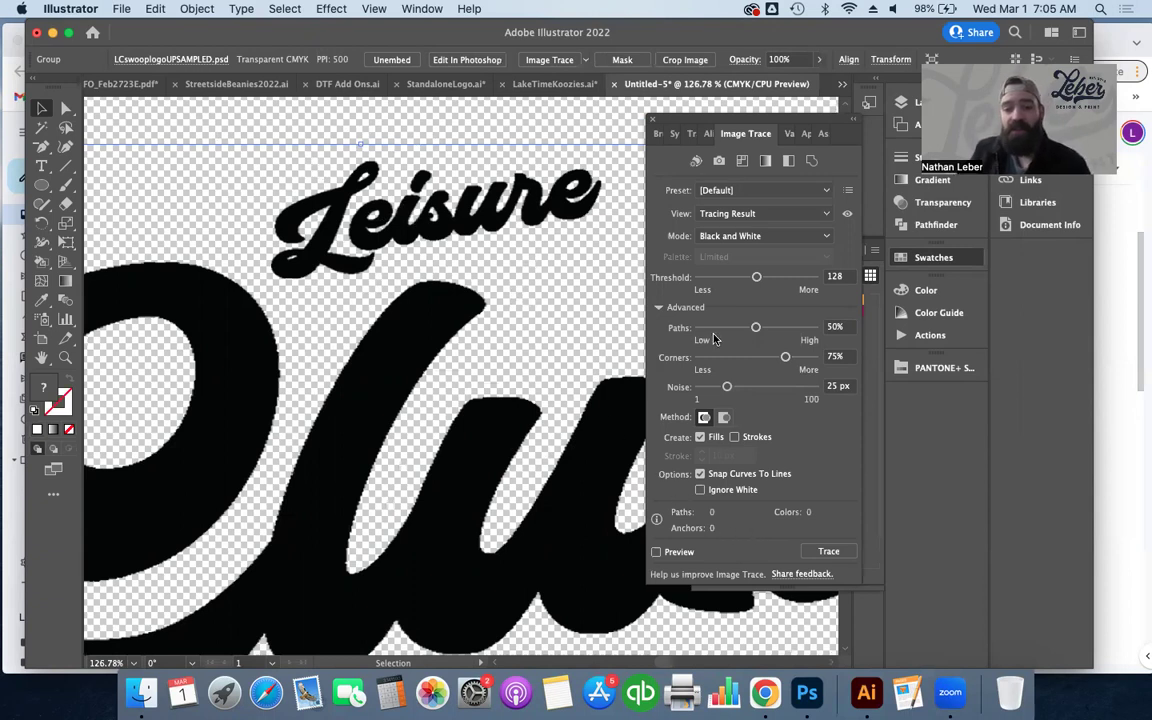
{"action": "left_click", "coordinate": [700, 490]}
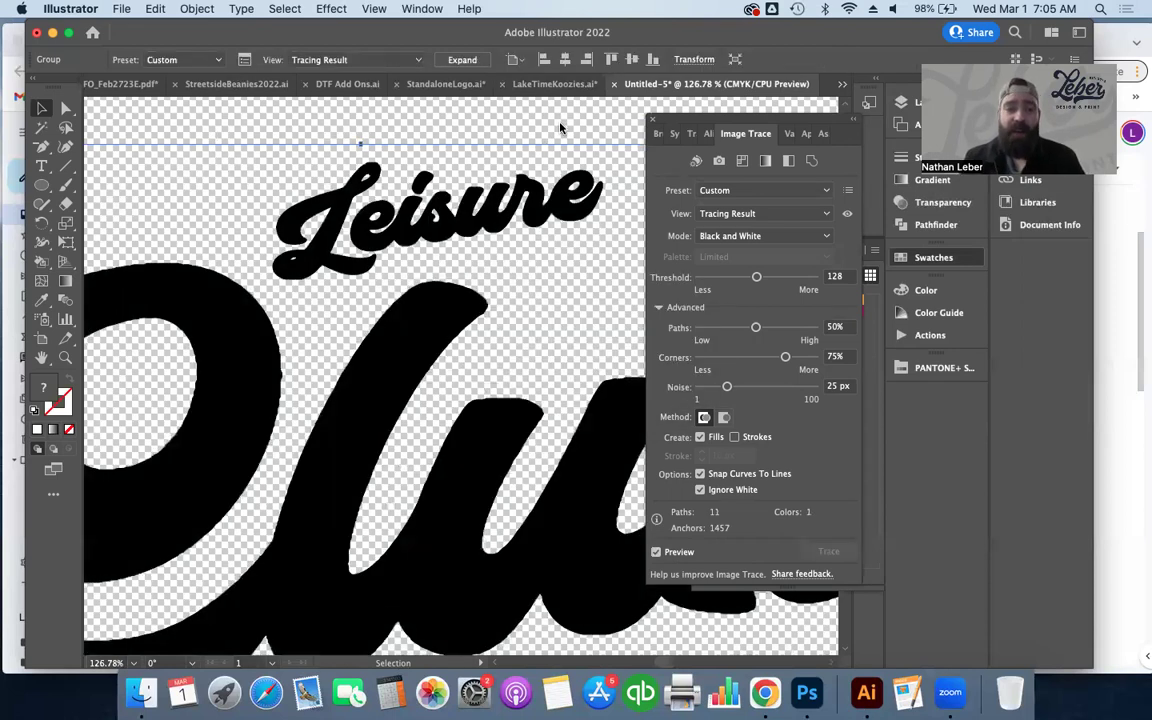
- Examine the edges of the traced Leisure and Club lettering for roughness
{"action": "scroll", "coordinate": [560, 128], "scroll_direction": "left", "scroll_amount": 5}
{"action": "scroll", "coordinate": [560, 128], "scroll_direction": "down", "scroll_amount": 2}
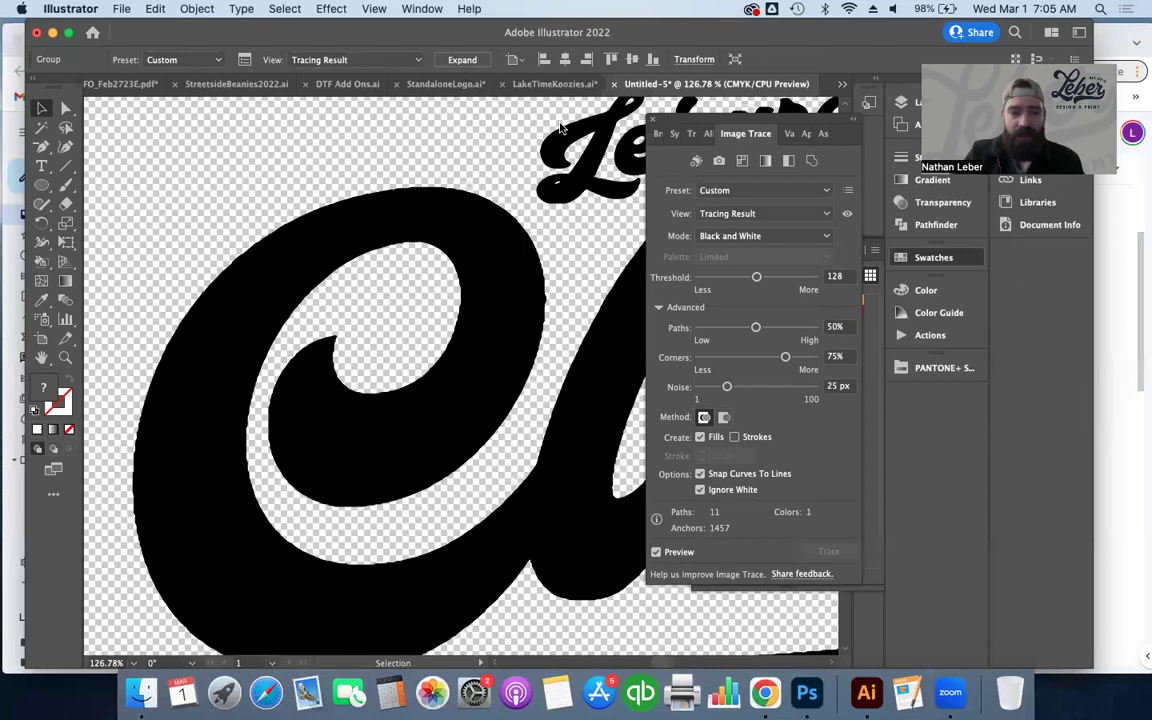
{"action": "scroll", "coordinate": [432, 305], "scroll_direction": "up", "scroll_amount": 5}
{"action": "scroll", "coordinate": [432, 305], "scroll_direction": "right", "scroll_amount": 5}
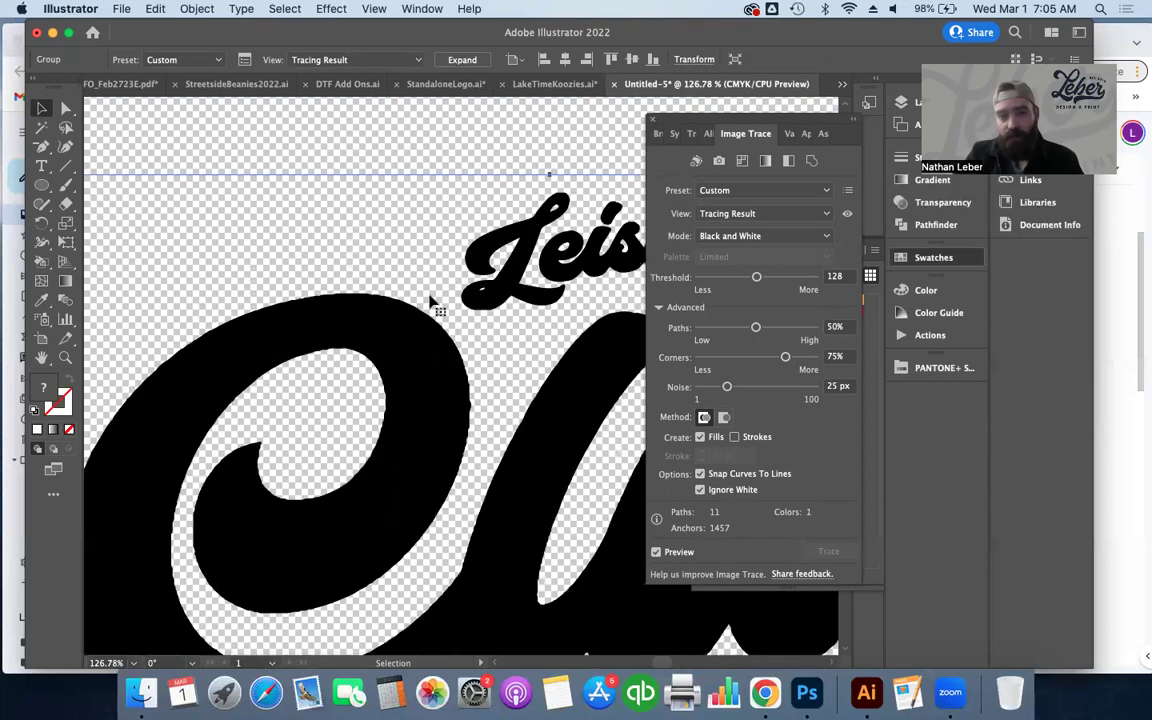
{"action": "scroll", "coordinate": [433, 305], "scroll_direction": "up", "scroll_amount": 1}
{"action": "scroll", "coordinate": [433, 305], "scroll_direction": "right", "scroll_amount": 2}
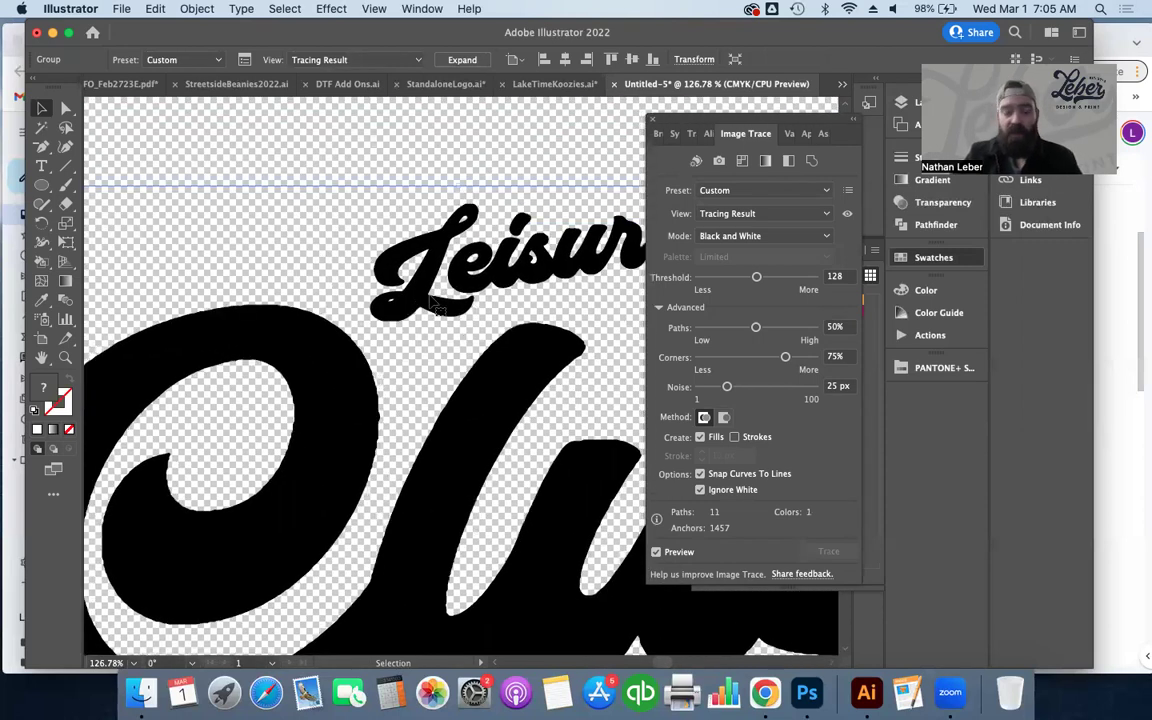
{"action": "scroll", "coordinate": [433, 305], "scroll_direction": "down", "scroll_amount": 5}
{"action": "scroll", "coordinate": [433, 305], "scroll_direction": "right", "scroll_amount": 2}
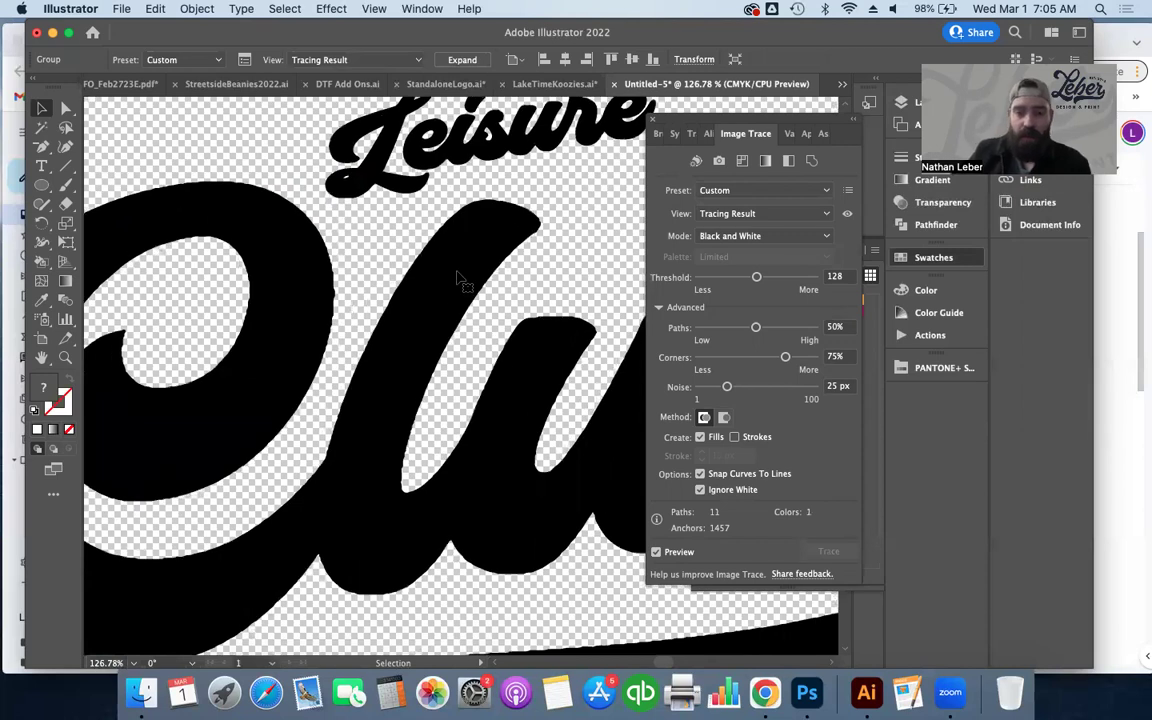
- Try trace thresholds of 168 and 245, and settle on a threshold of 136
{"action": "left_click", "coordinate": [775, 280]}
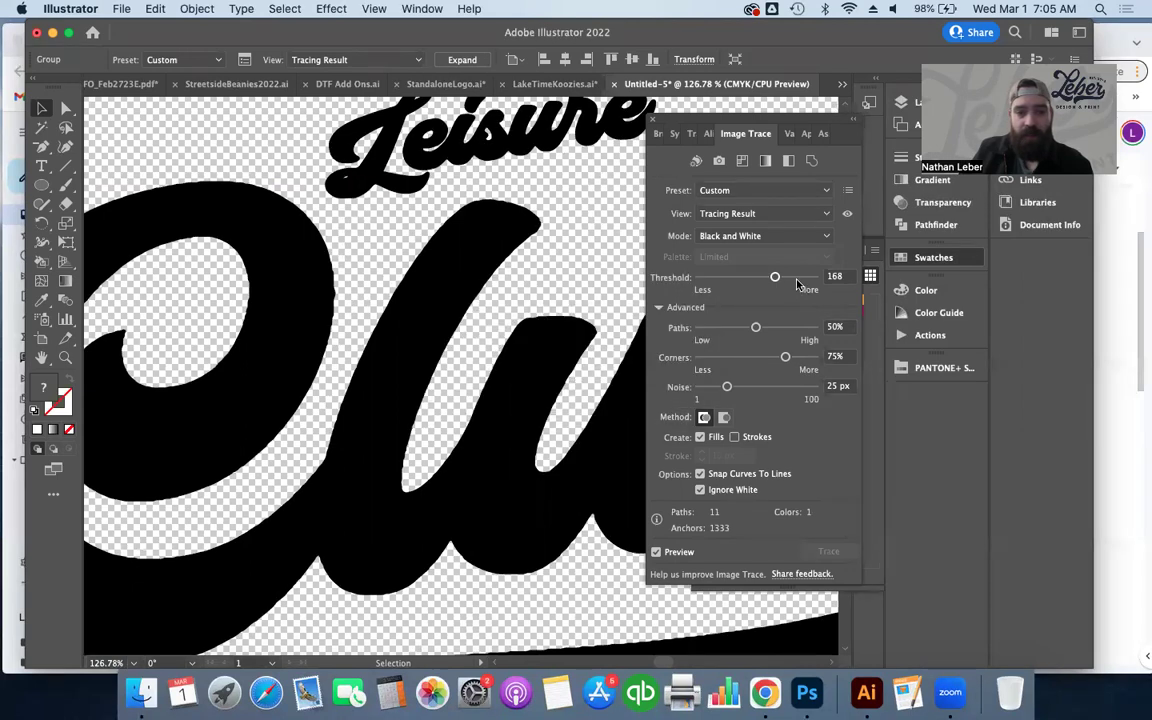
{"action": "left_click", "coordinate": [810, 278]}
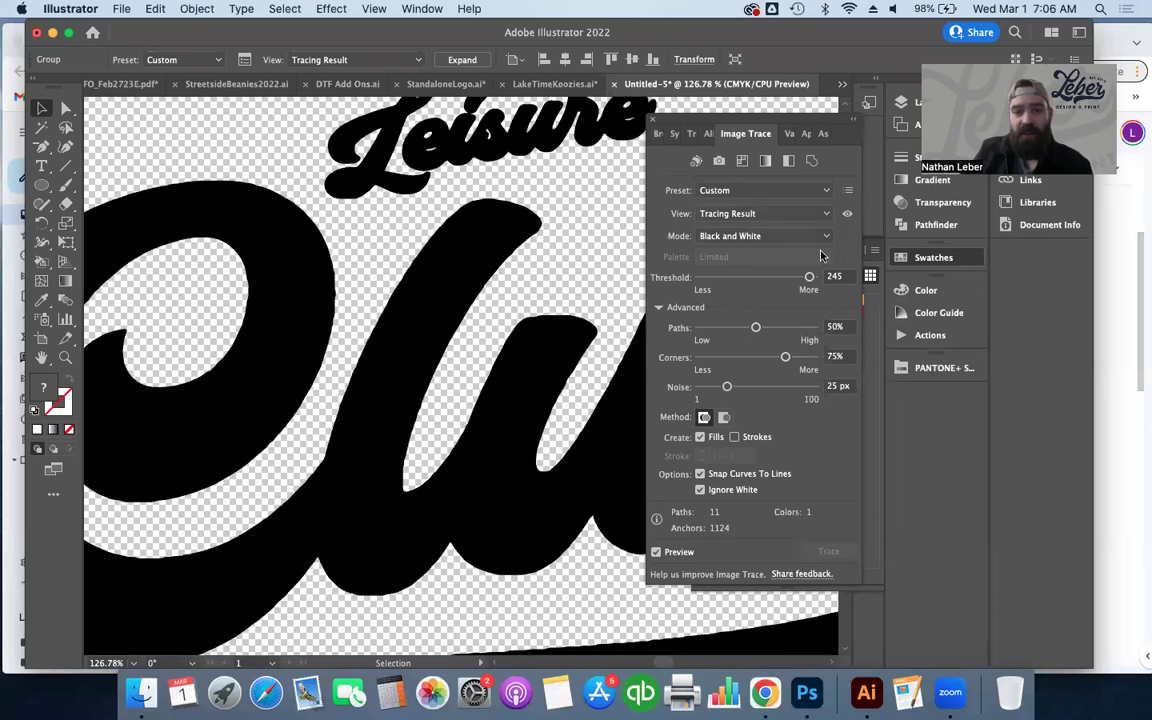
{"action": "left_click", "coordinate": [759, 279]}
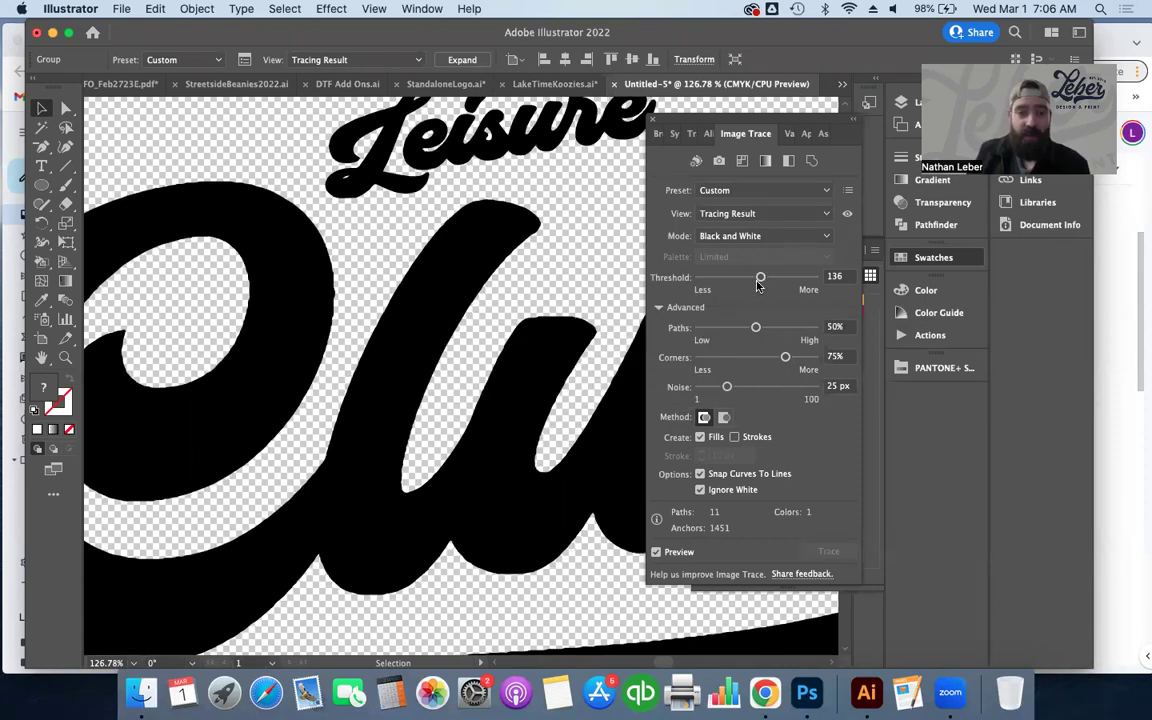
- Compare low and high path fitting on the trace, from 97% to 5%, 12% and 26%, and settle on 34%
{"action": "left_click", "coordinate": [810, 329]}
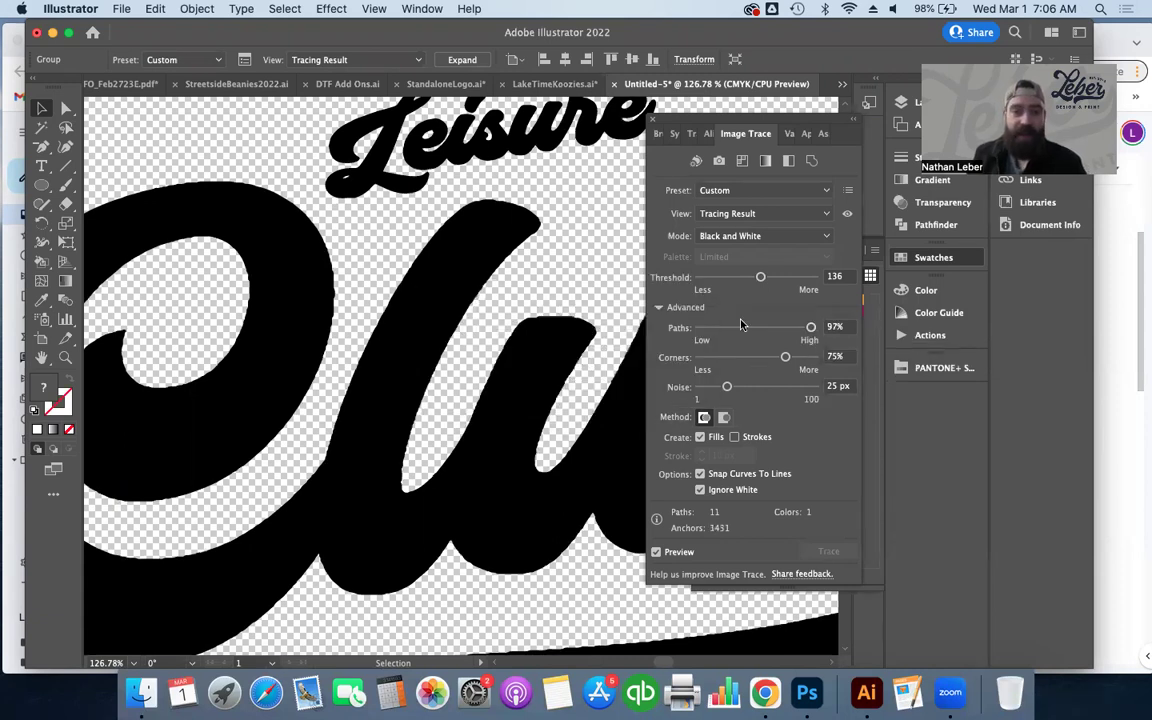
{"action": "left_click", "coordinate": [702, 328]}
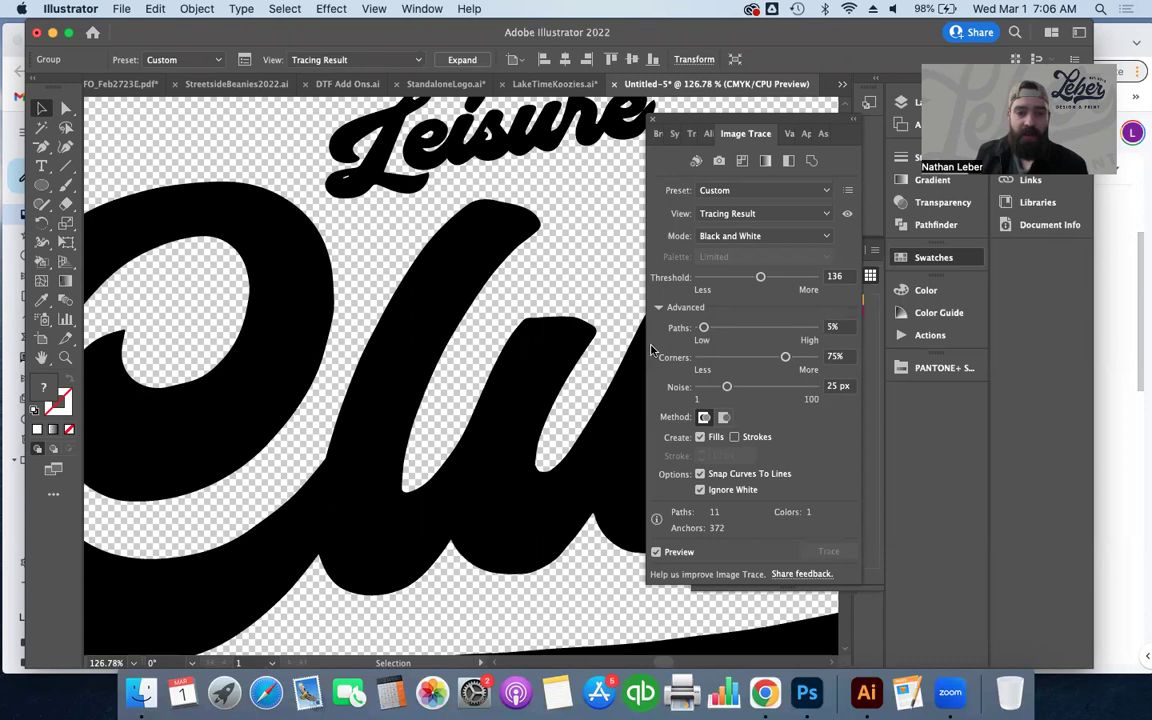
{"action": "left_click_drag", "start_coordinate": [703, 328], "coordinate": [711, 330]}
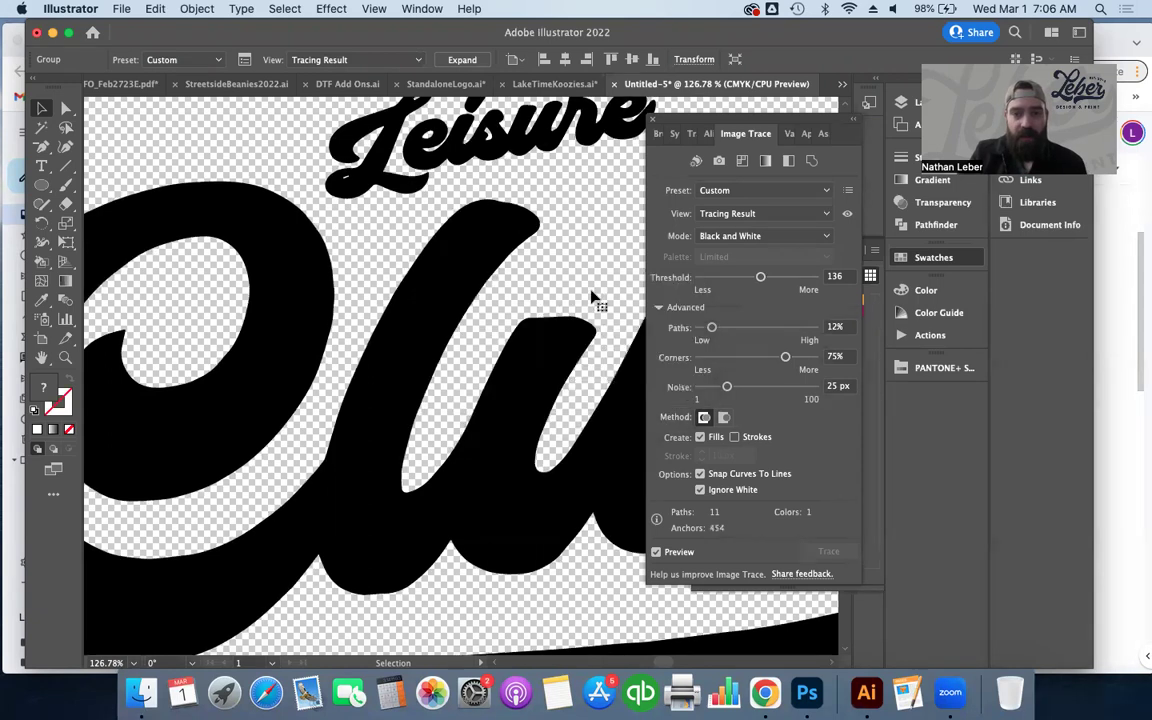
{"action": "scroll", "coordinate": [591, 294], "scroll_direction": "up", "scroll_amount": 3}
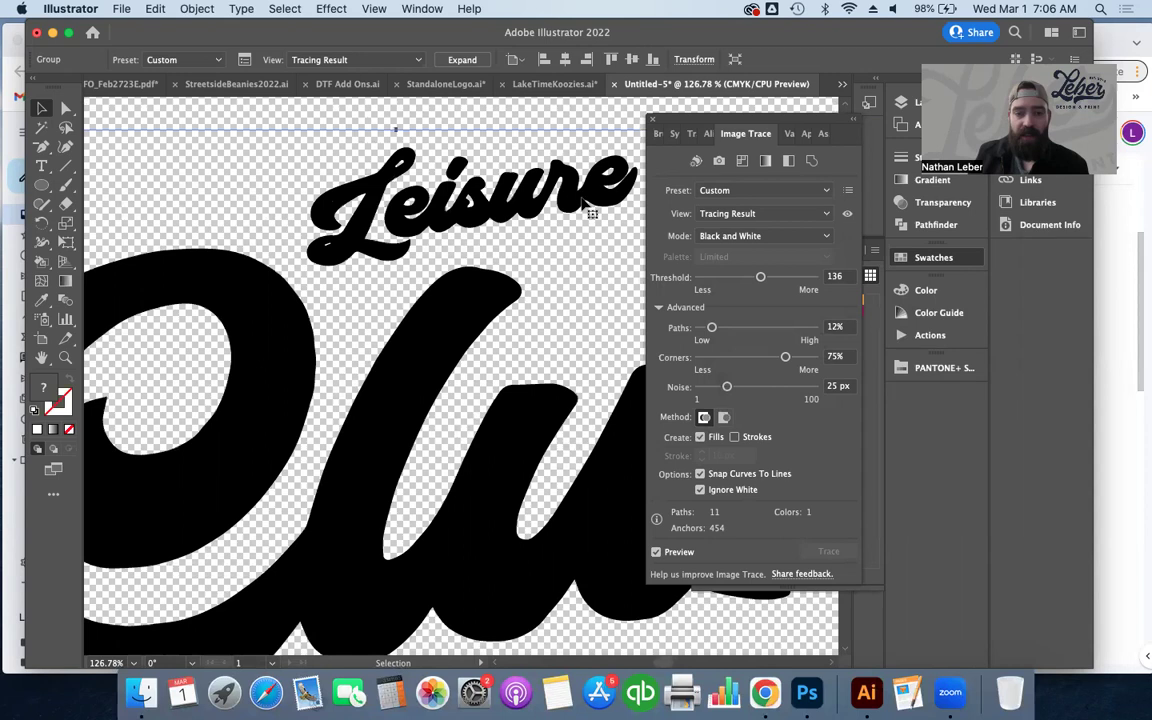
{"action": "left_click", "coordinate": [728, 330]}
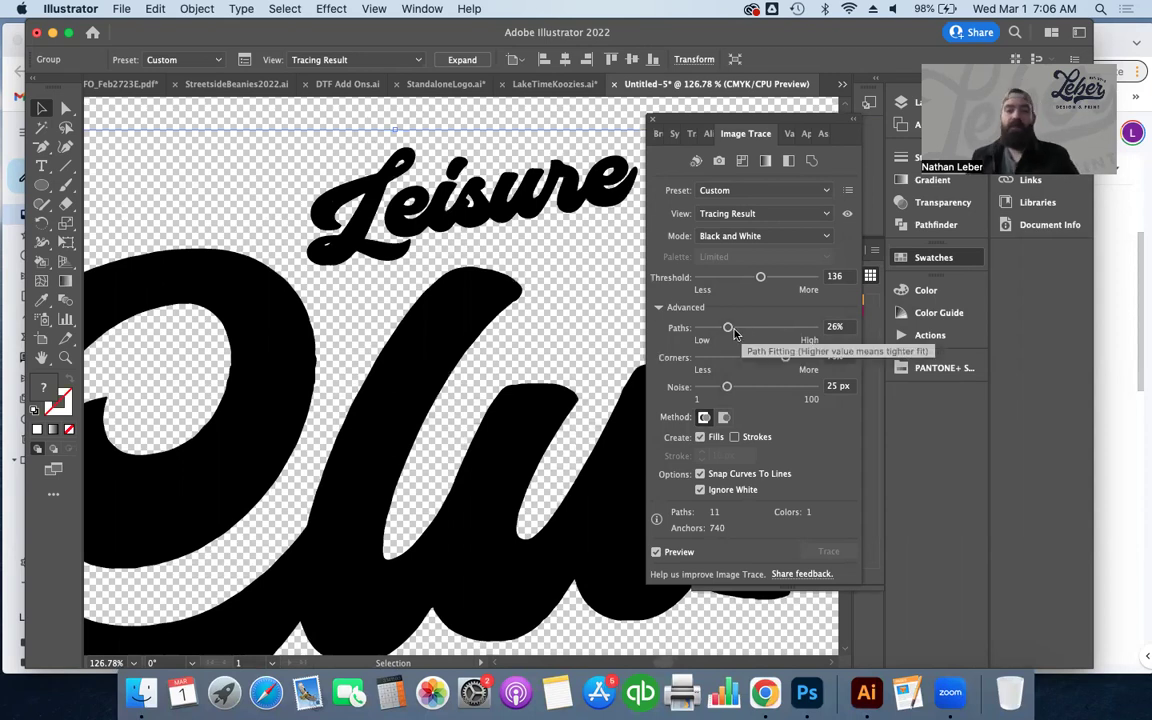
{"action": "left_click_drag", "start_coordinate": [732, 331], "coordinate": [737, 331]}
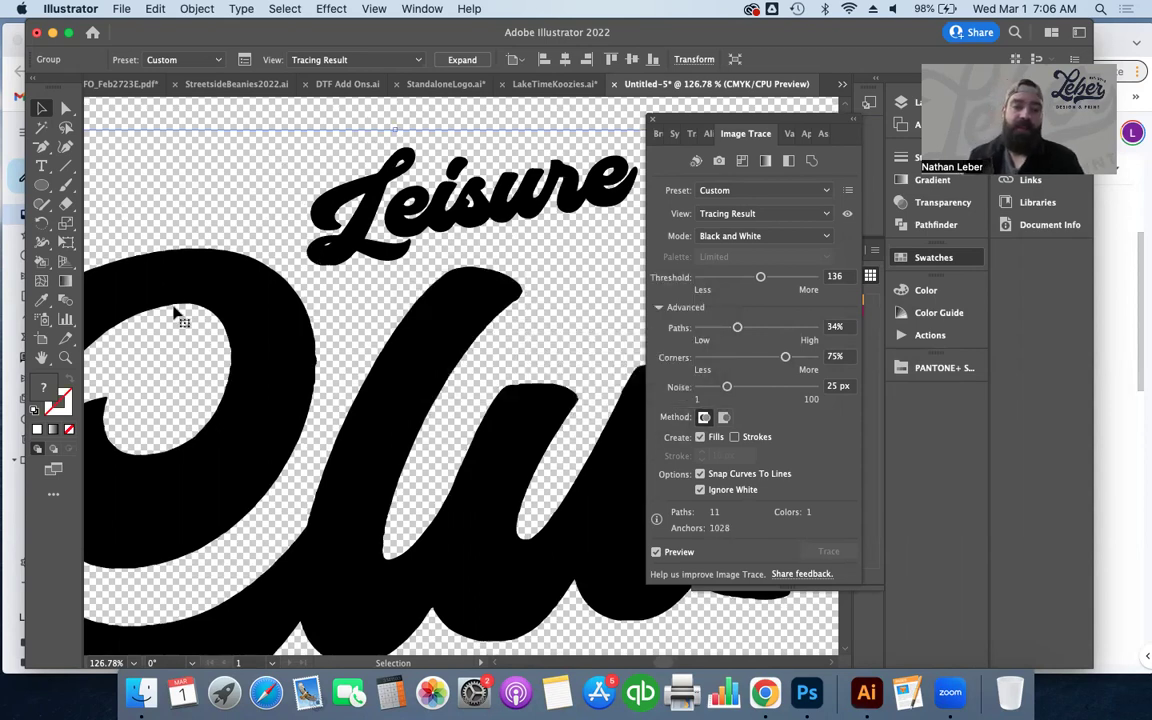
- Try the trace's corner and noise extremes, and set Corners to 97% and Noise to 5 px
{"action": "left_click", "coordinate": [714, 359]}
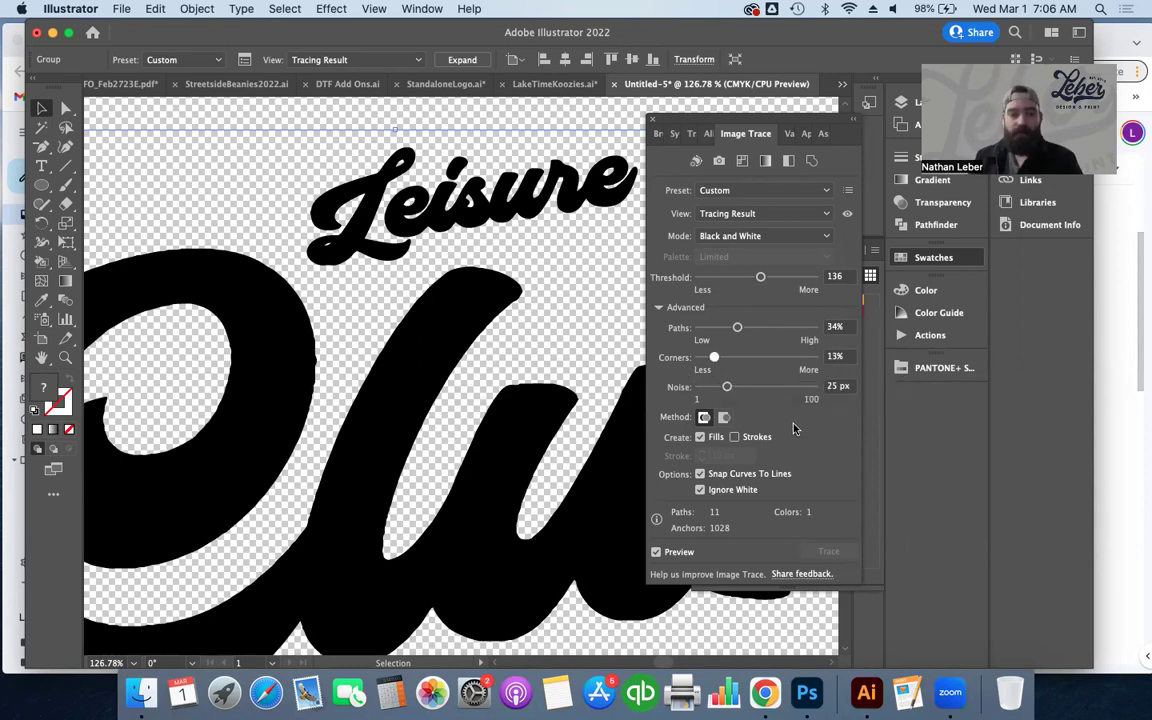
{"action": "left_click", "coordinate": [810, 358]}
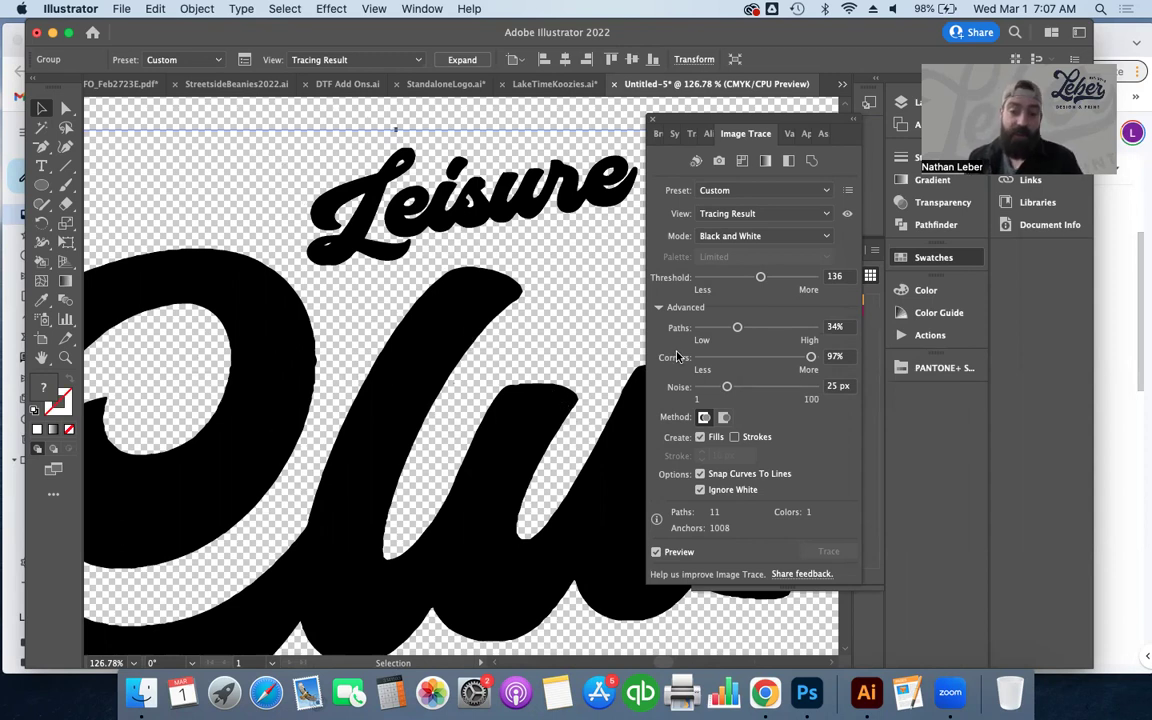
{"action": "left_click", "coordinate": [702, 388]}
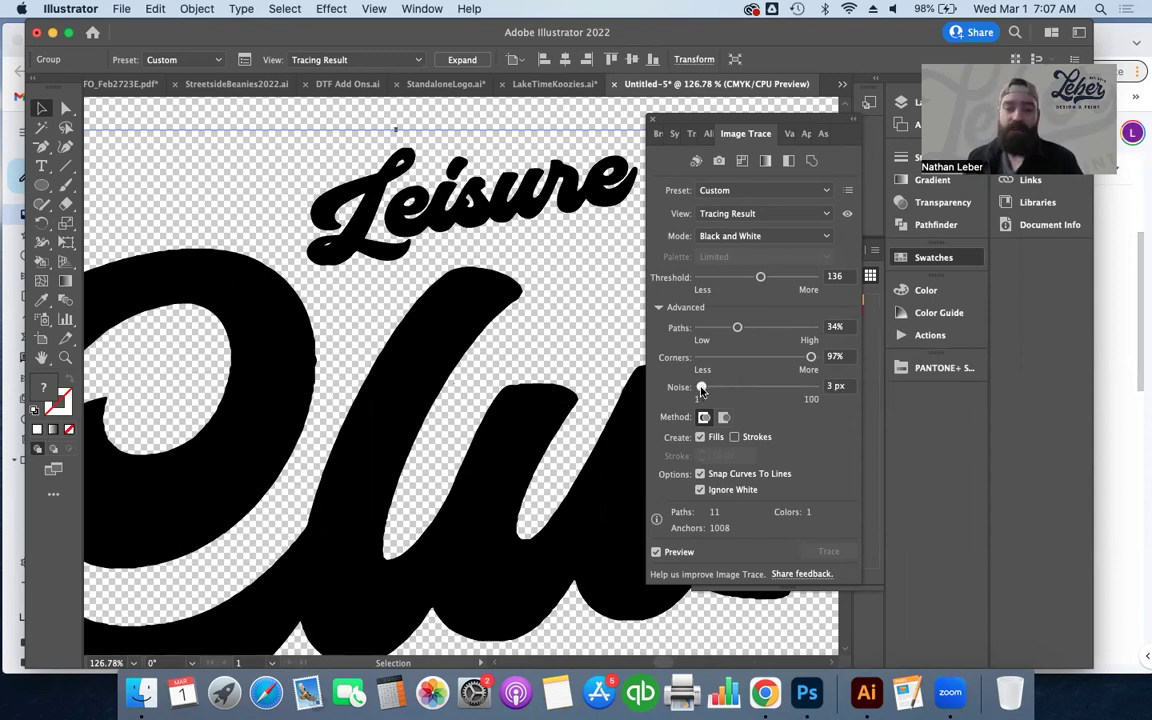
{"action": "left_click", "coordinate": [814, 389]}
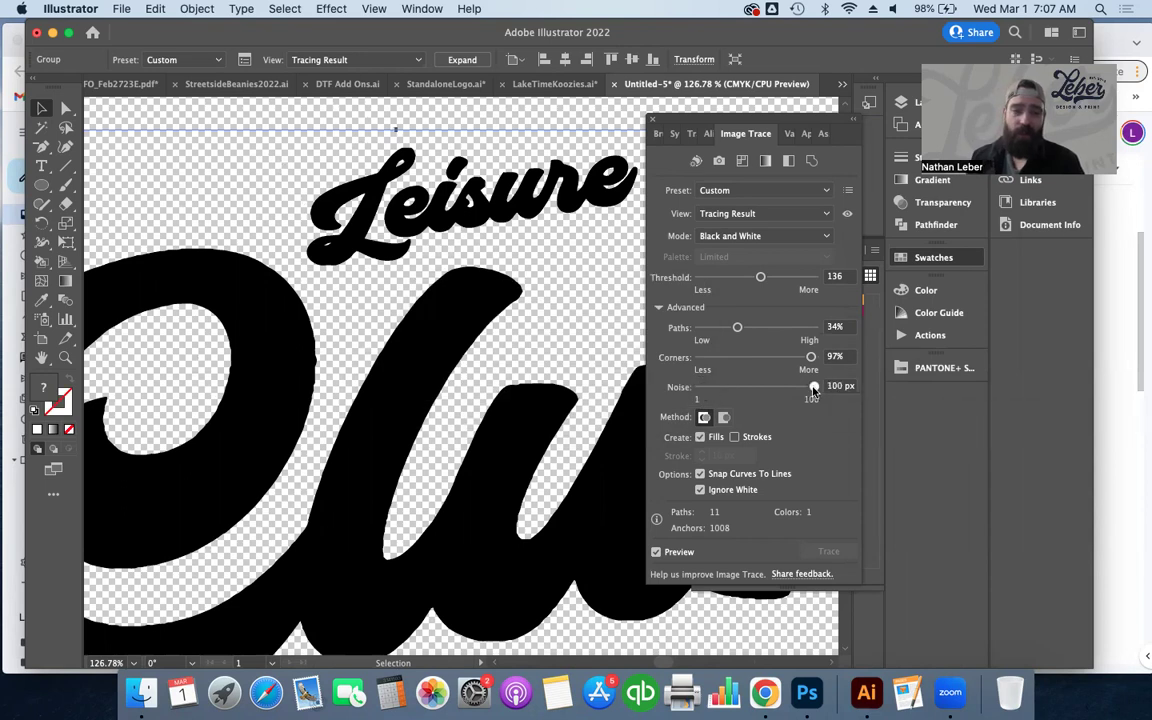
{"action": "left_click_drag", "start_coordinate": [814, 389], "coordinate": [703, 387]}
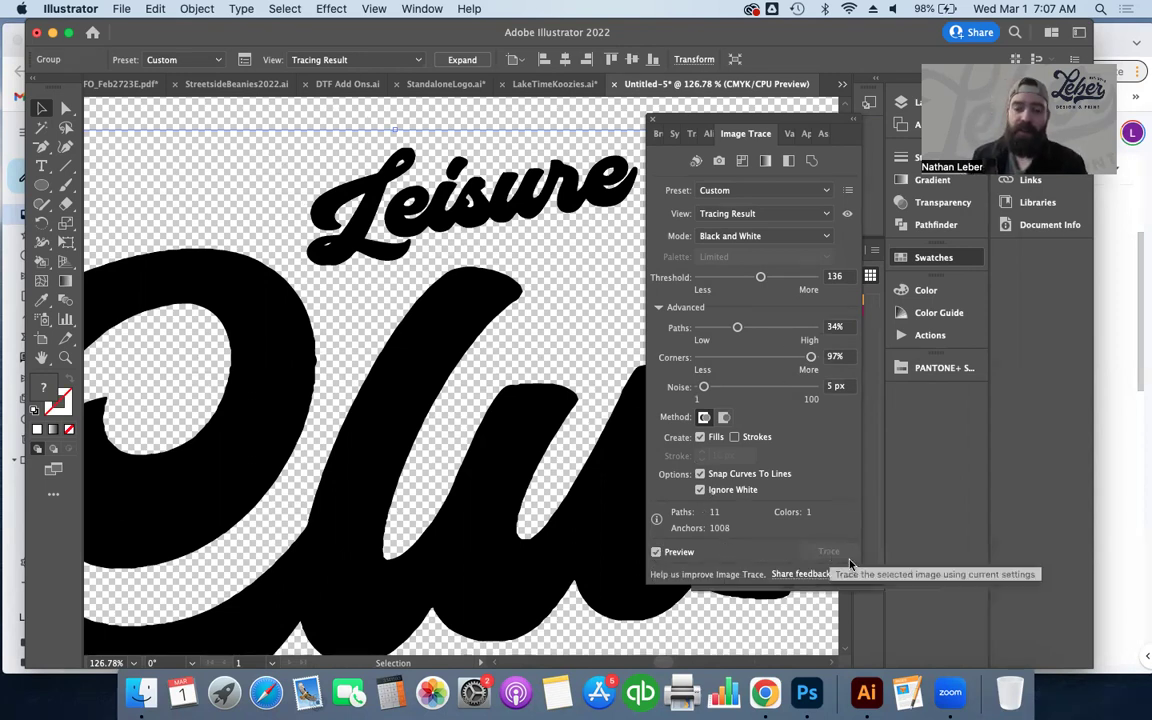
- Expand the tracing into vector paths and clear the Image Trace and Swatches panels away from the artwork
{"action": "left_click", "coordinate": [462, 61]}
{"action": "left_click", "coordinate": [647, 119]}
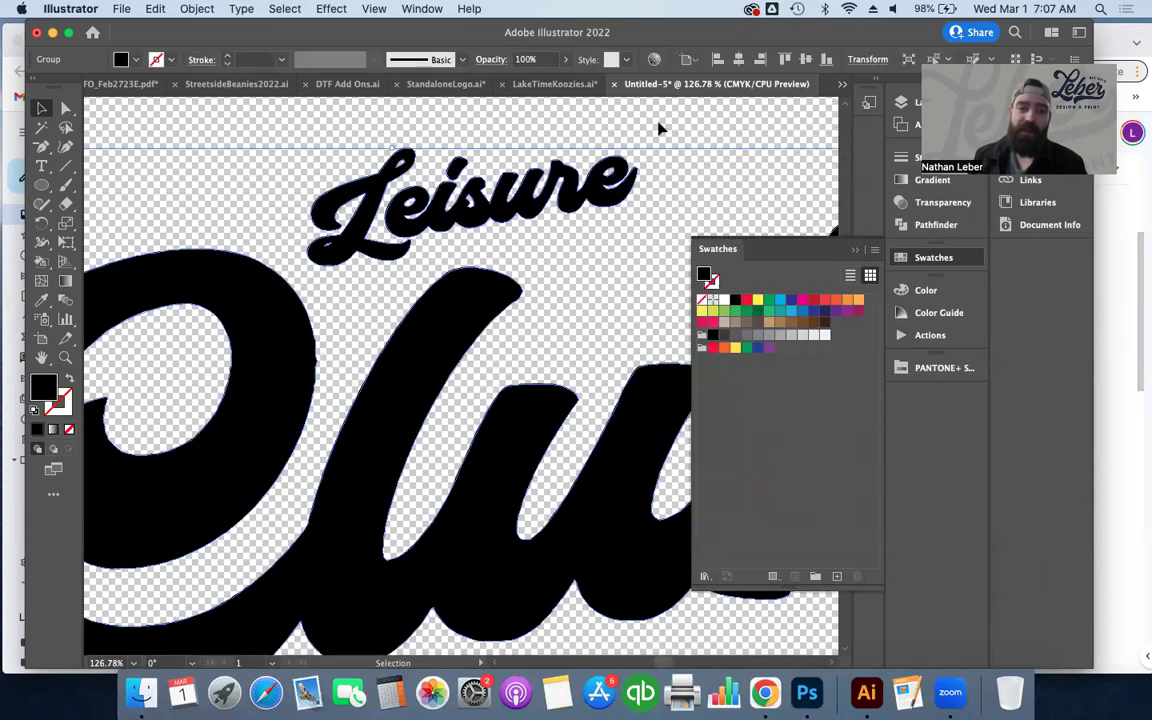
{"action": "scroll", "coordinate": [676, 130], "scroll_direction": "down", "scroll_amount": 5}
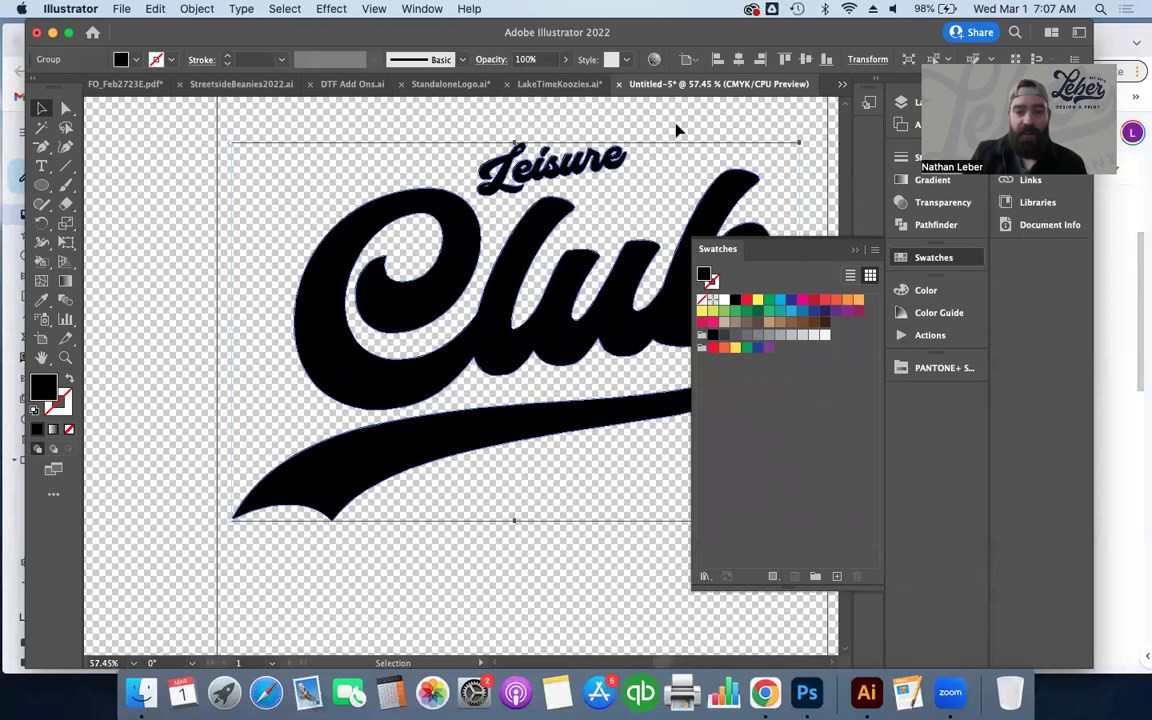
{"action": "scroll", "coordinate": [676, 130], "scroll_direction": "right", "scroll_amount": 2}
{"action": "left_click", "coordinate": [855, 250]}
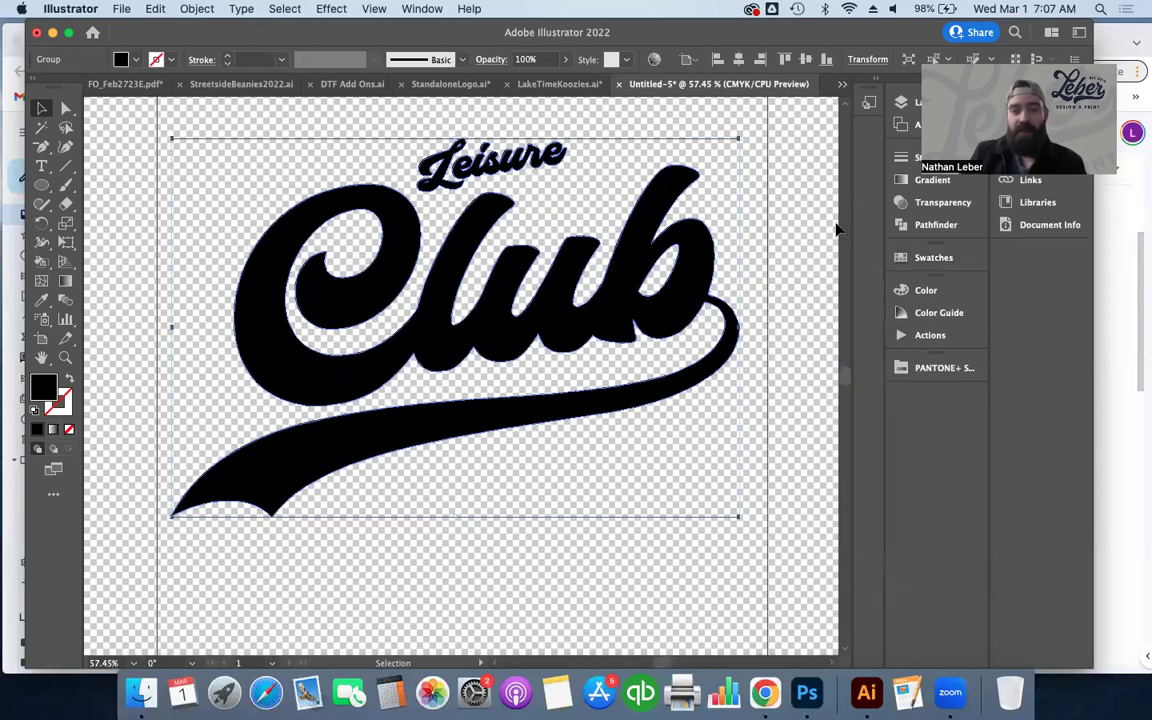
- Select the traced lettering and even out the jagged right outer edge of the b's bowl with the Smooth tool
{"action": "scroll", "coordinate": [681, 283], "scroll_direction": "up", "scroll_amount": 5}
{"action": "scroll", "coordinate": [683, 283], "scroll_direction": "up", "scroll_amount": 2}
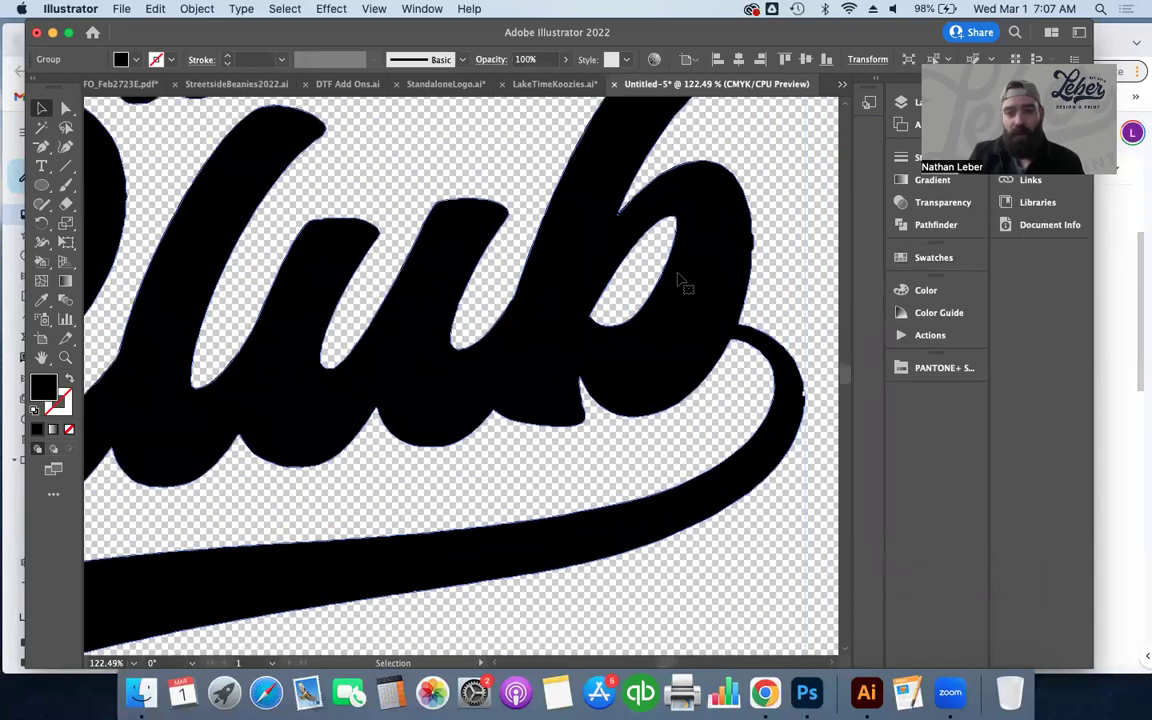
{"action": "scroll", "coordinate": [673, 243], "scroll_direction": "up", "scroll_amount": 8}
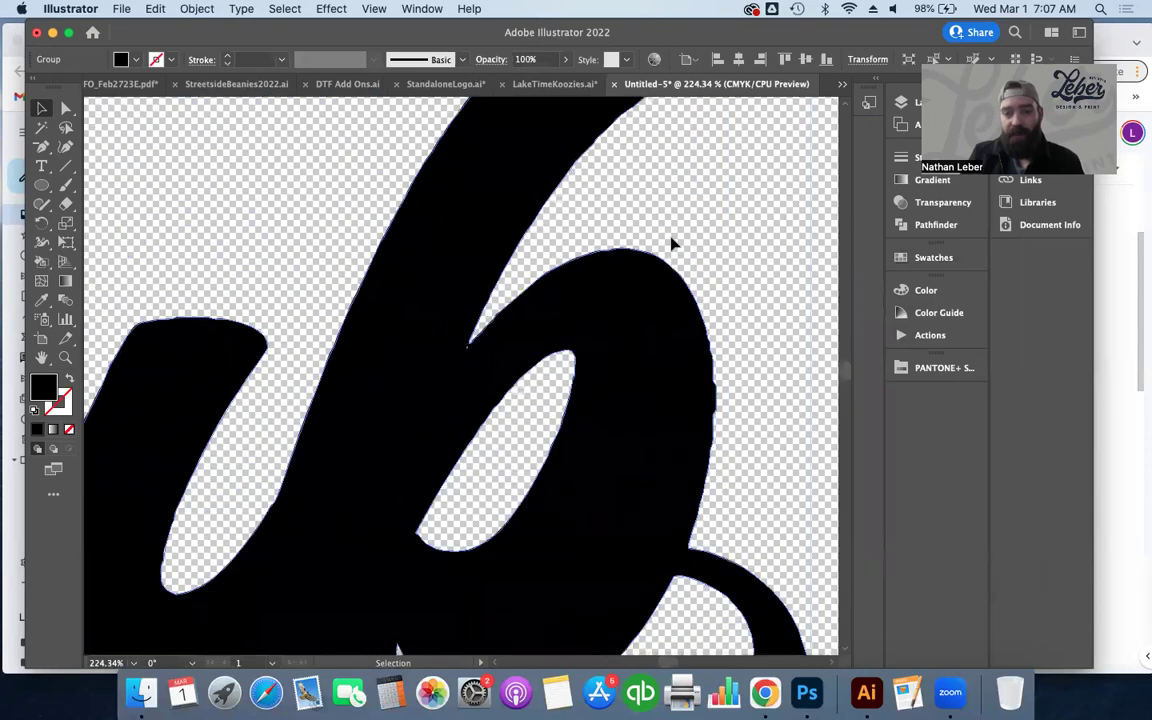
{"action": "scroll", "coordinate": [675, 240], "scroll_direction": "down", "scroll_amount": 2}
{"action": "scroll", "coordinate": [675, 240], "scroll_direction": "right", "scroll_amount": 2}
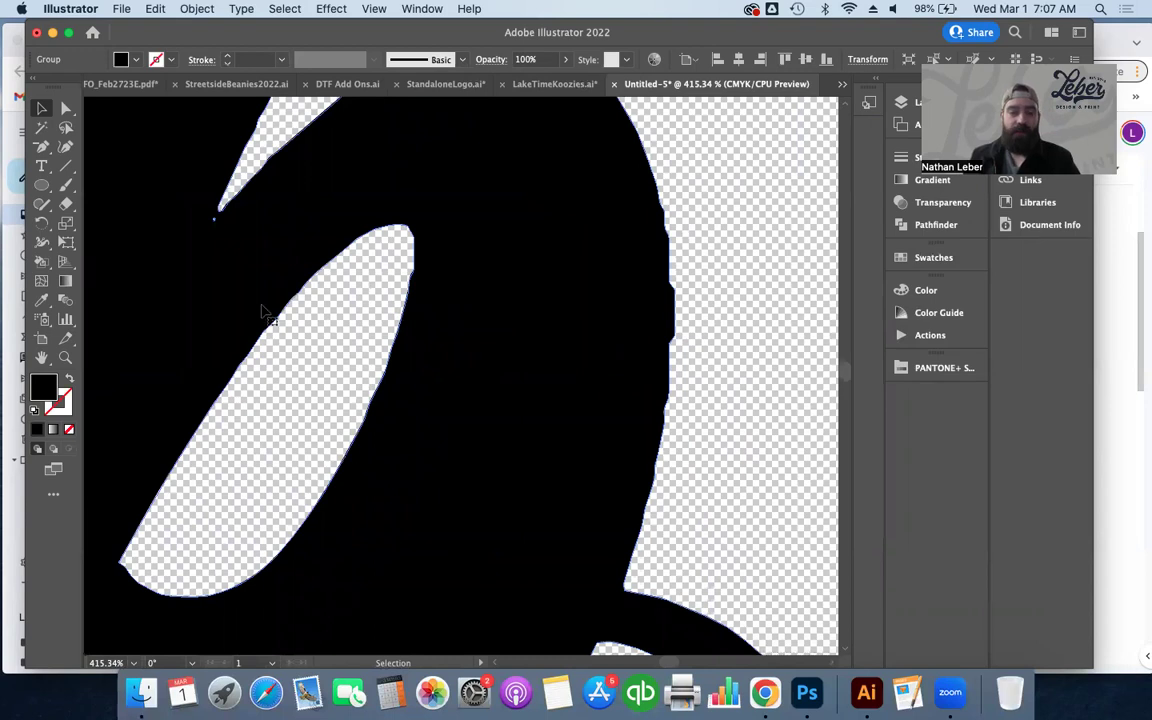
{"action": "left_click", "coordinate": [43, 207]}
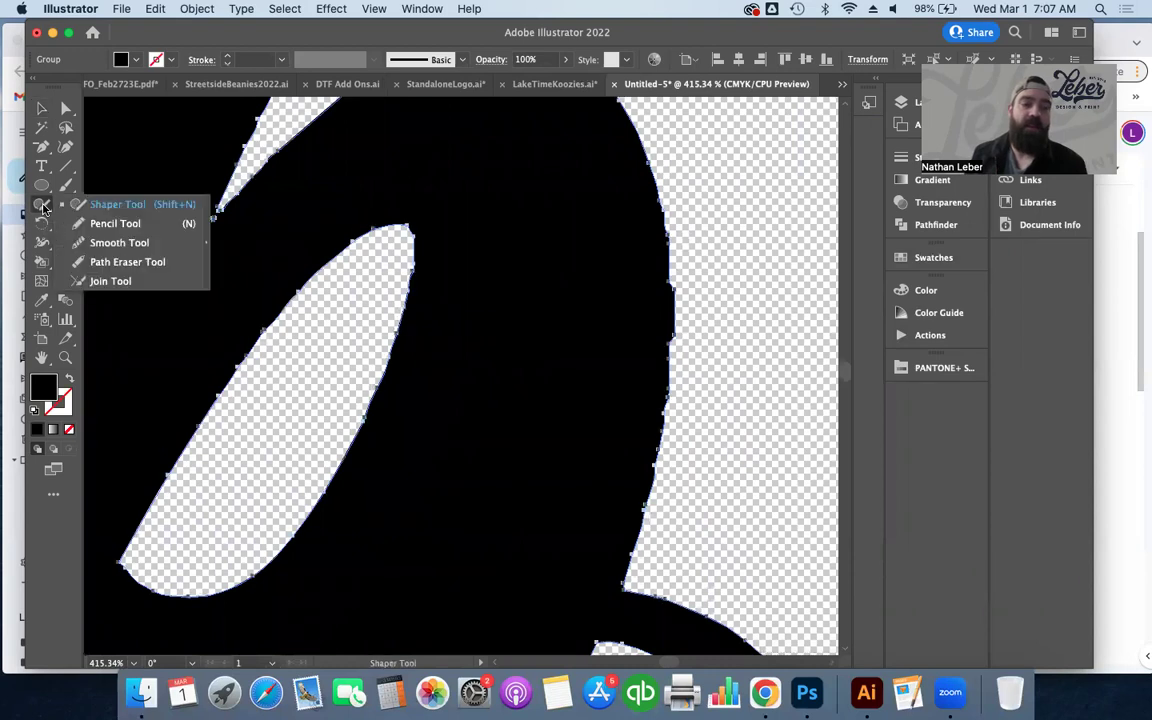
{"action": "left_click", "coordinate": [93, 242]}
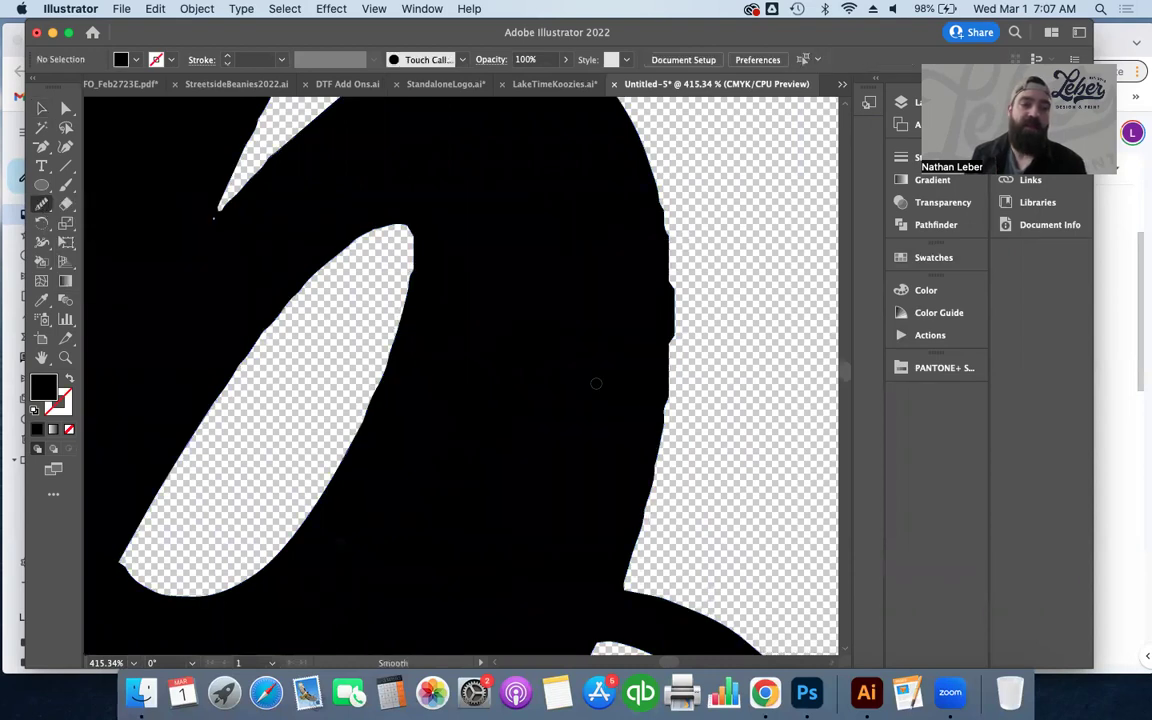
{"action": "left_click", "coordinate": [40, 106]}
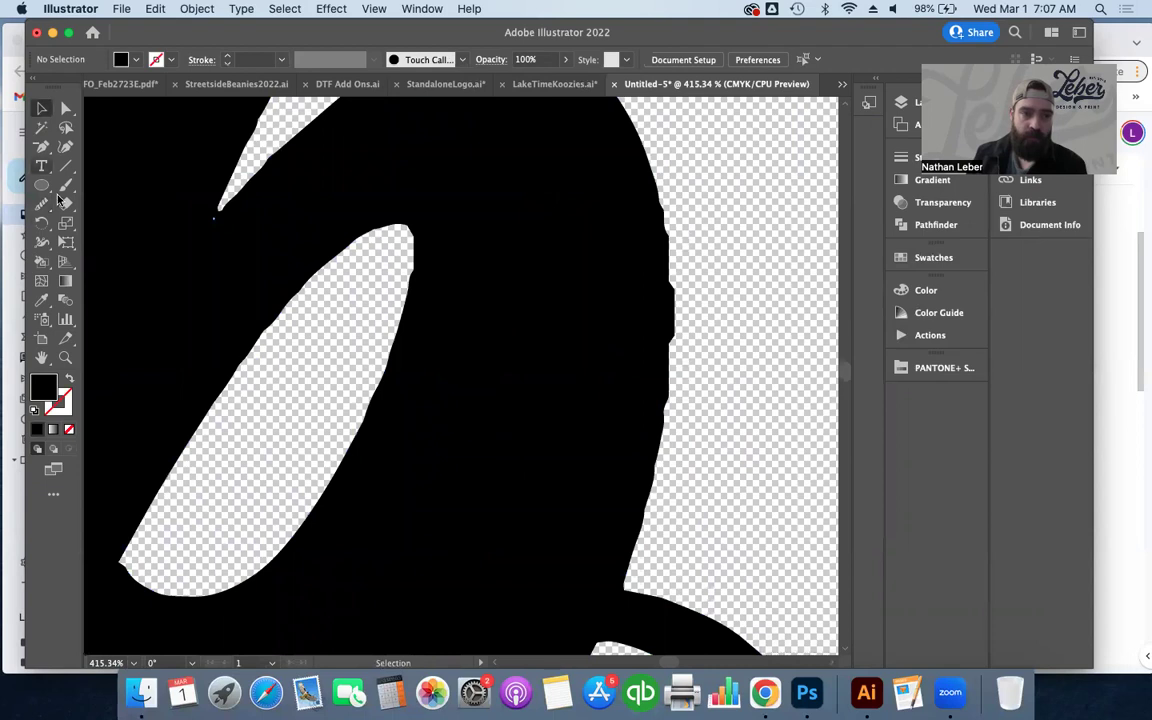
{"action": "left_click", "coordinate": [613, 360]}
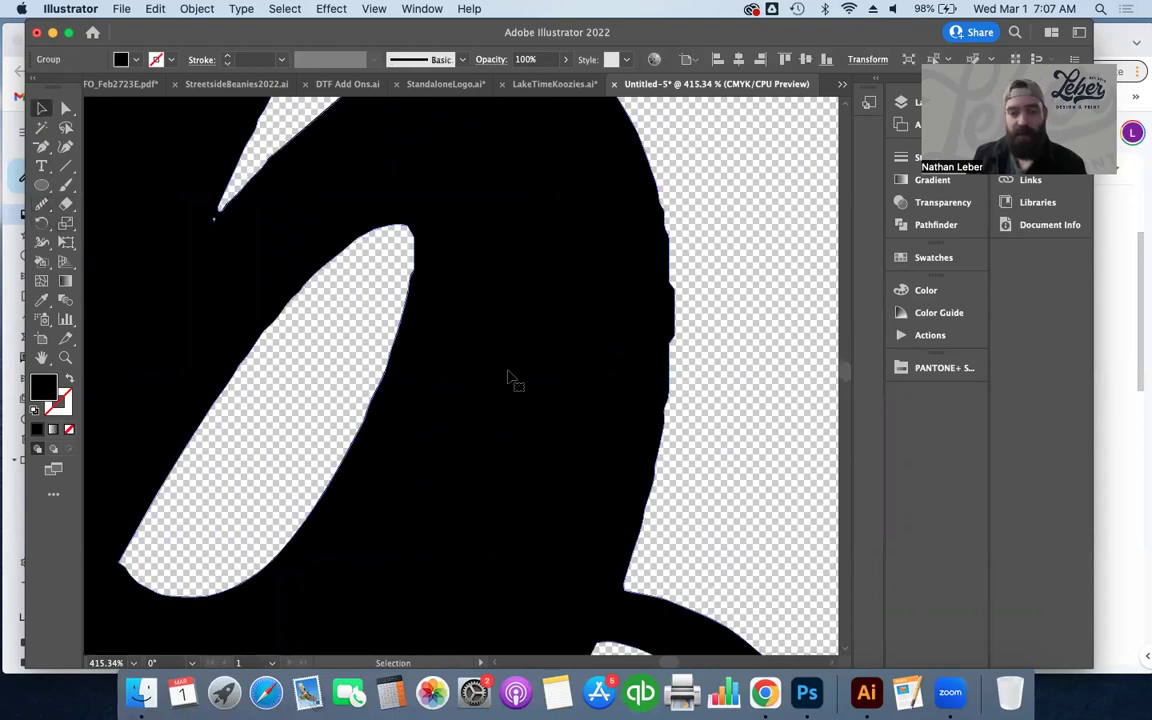
{"action": "left_click", "coordinate": [41, 203]}
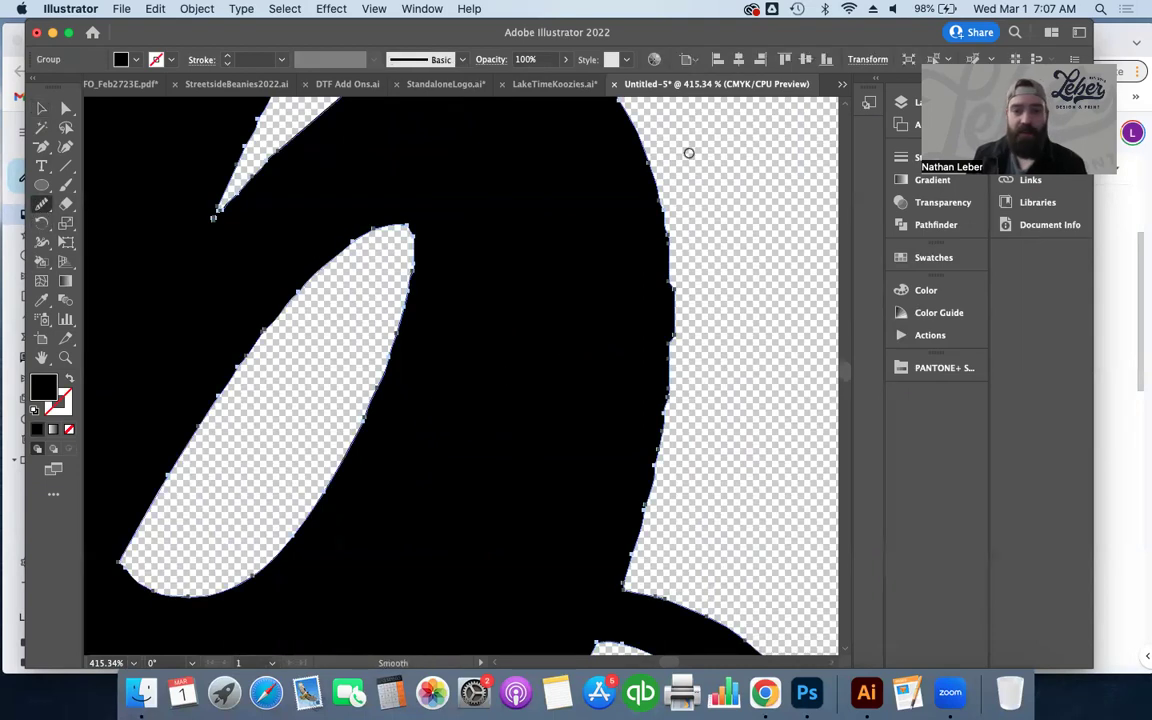
{"action": "mouse_move", "coordinate": [629, 116]}
{"action": "left_mouse_down"}
{"action": "mouse_move", "coordinate": [668, 290]}
{"action": "mouse_move", "coordinate": [658, 448]}
{"action": "left_mouse_up"}
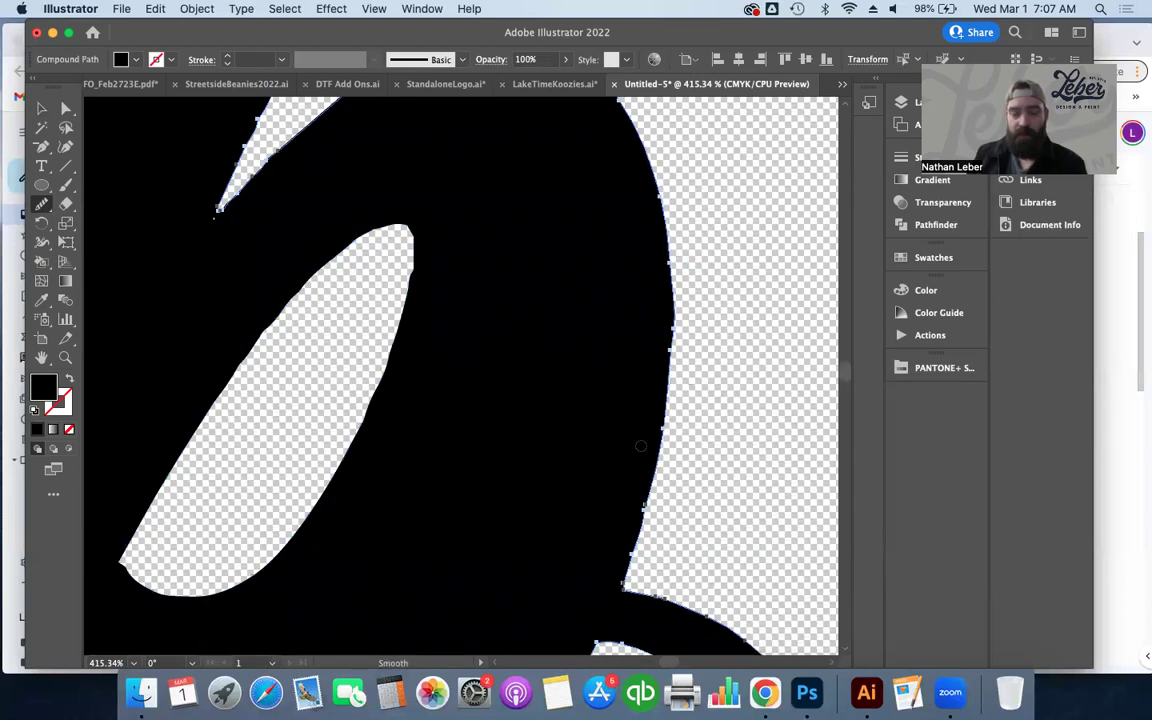
{"action": "scroll", "coordinate": [641, 446], "scroll_direction": "down", "scroll_amount": 3}
{"action": "scroll", "coordinate": [641, 446], "scroll_direction": "down", "scroll_amount": 1}
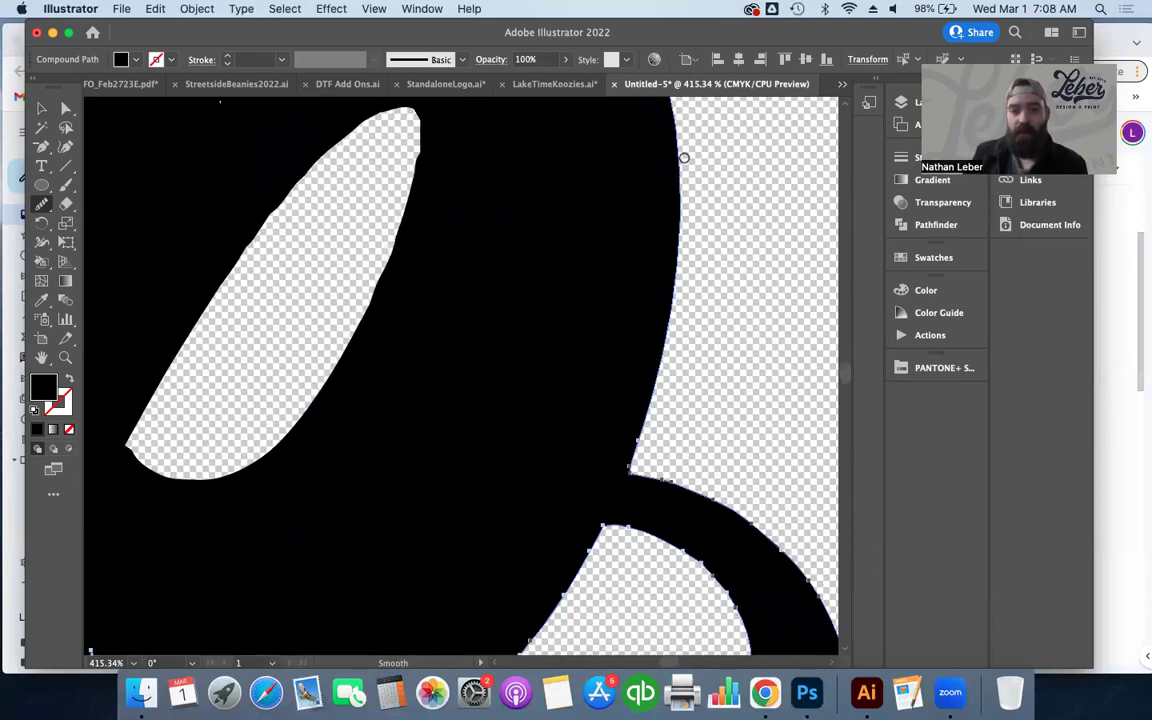
{"action": "left_click_drag", "start_coordinate": [630, 443], "coordinate": [639, 213]}
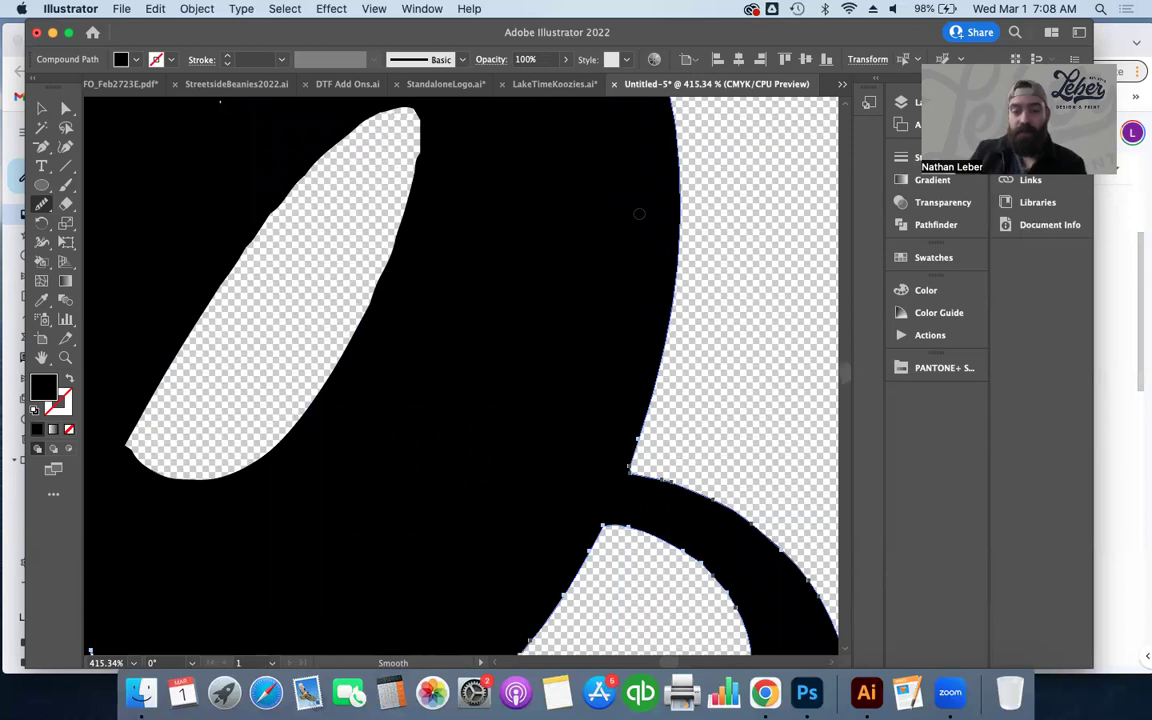
- Smooth the top of the b's bowl and the top and both sides of its tall stem
{"action": "scroll", "coordinate": [639, 213], "scroll_direction": "up", "scroll_amount": 10}
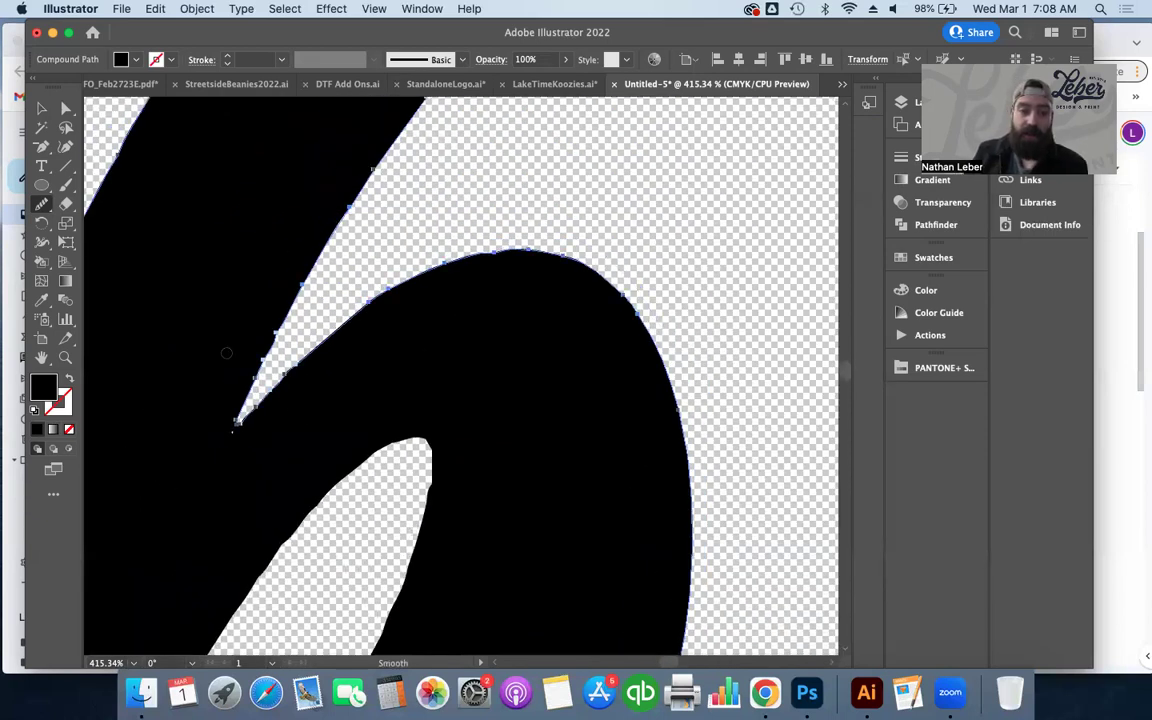
{"action": "left_click_drag", "start_coordinate": [589, 268], "coordinate": [300, 325]}
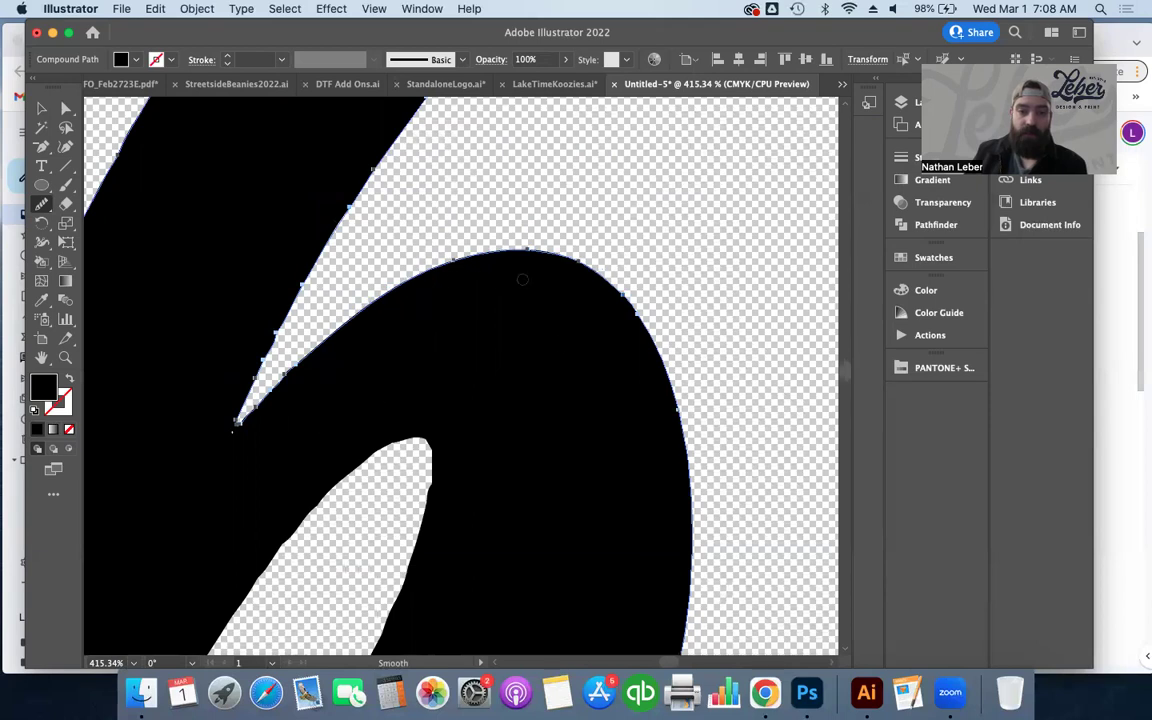
{"action": "left_click_drag", "start_coordinate": [225, 350], "coordinate": [391, 159]}
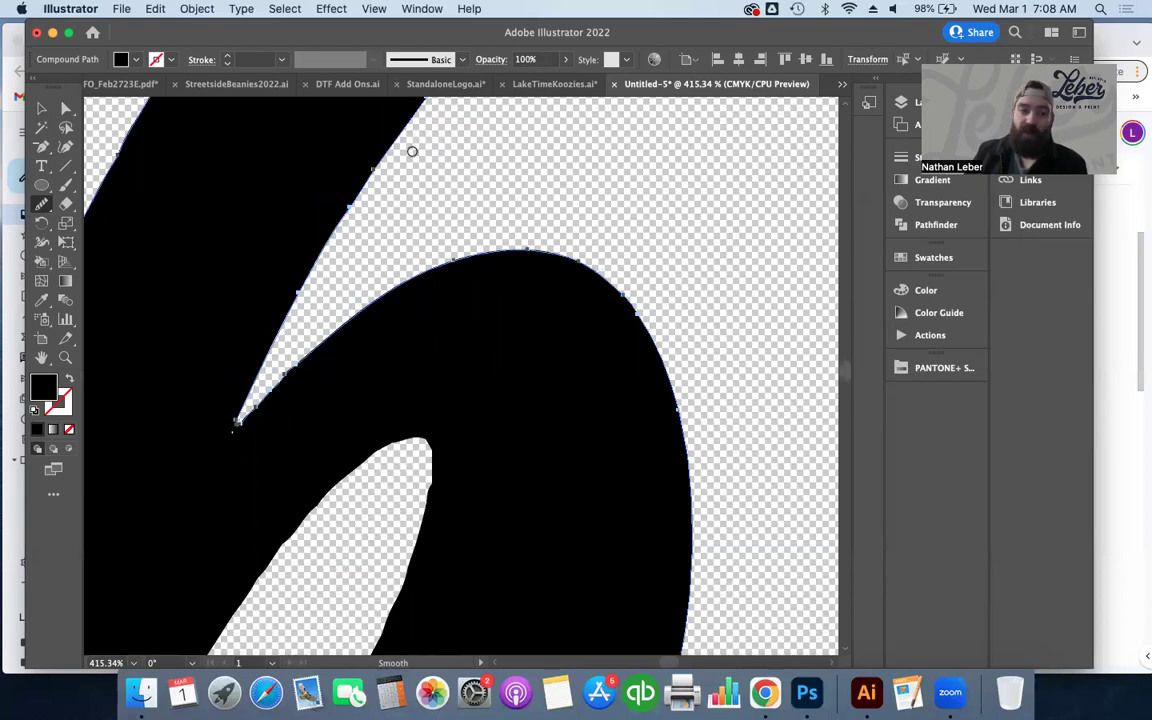
{"action": "scroll", "coordinate": [412, 151], "scroll_direction": "down", "scroll_amount": 6}
{"action": "left_click_drag", "start_coordinate": [466, 146], "coordinate": [388, 218]}
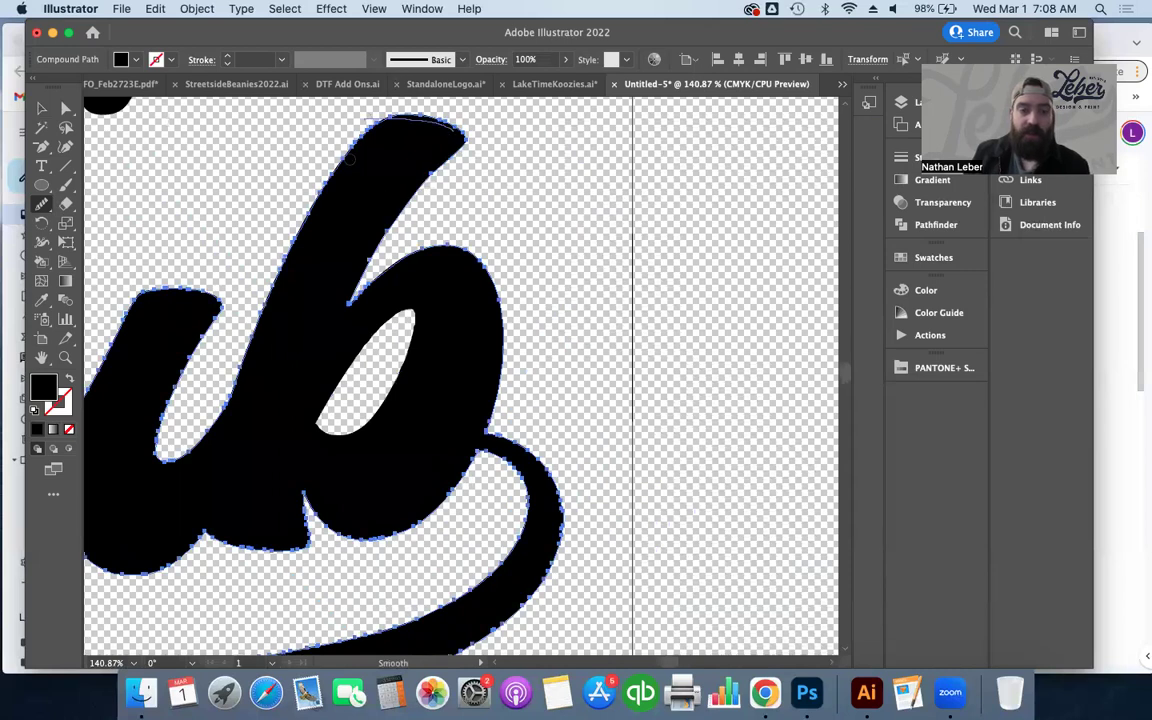
{"action": "left_click_drag", "start_coordinate": [307, 138], "coordinate": [212, 322]}
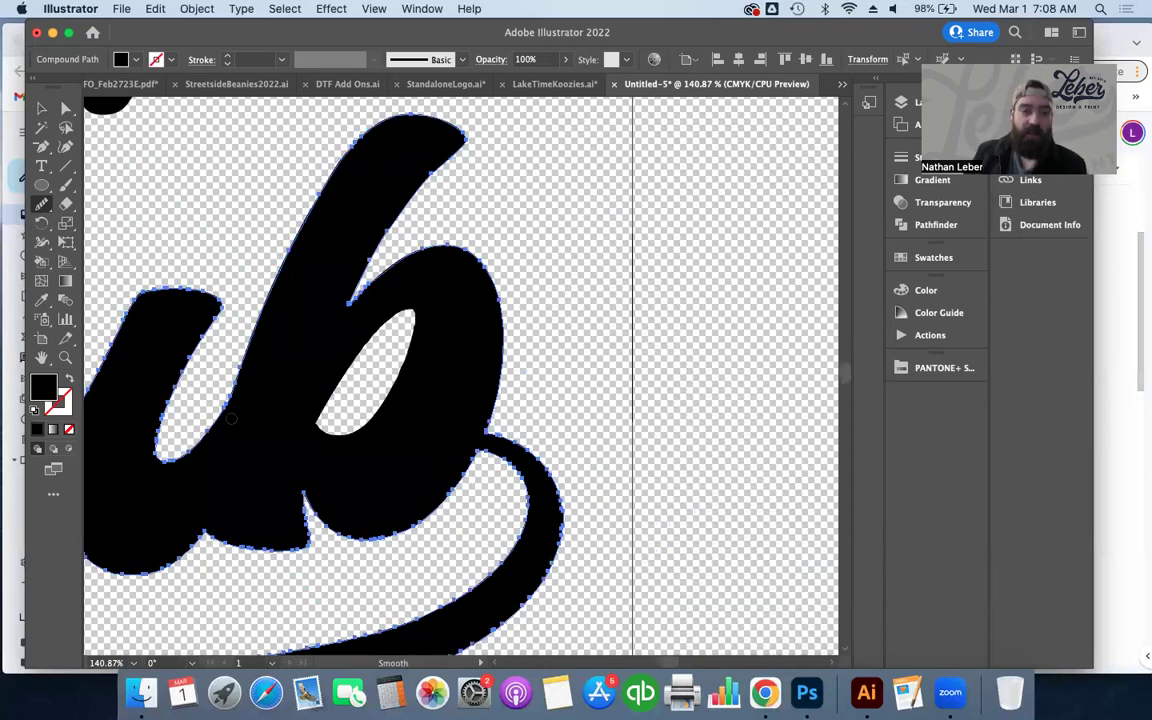
- Smooth the tops and inner edges of the u's strokes and the outline of the l's stem
{"action": "left_click_drag", "start_coordinate": [155, 380], "coordinate": [231, 311]}
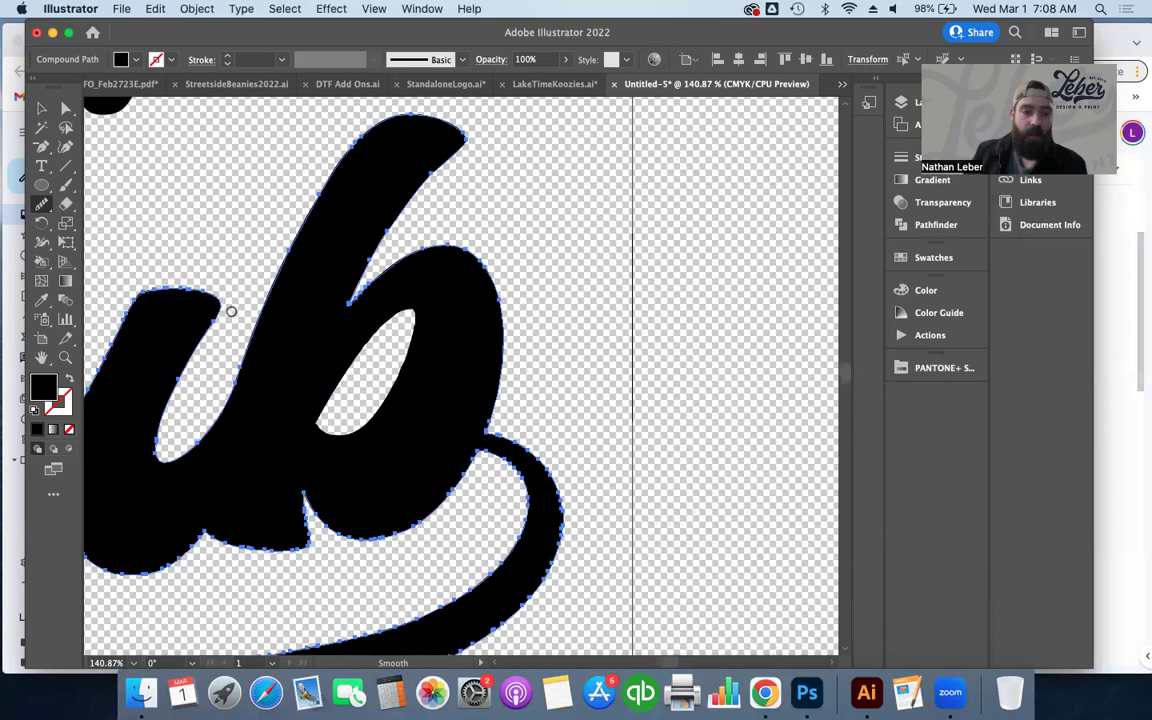
{"action": "scroll", "coordinate": [212, 314], "scroll_direction": "left", "scroll_amount": 5}
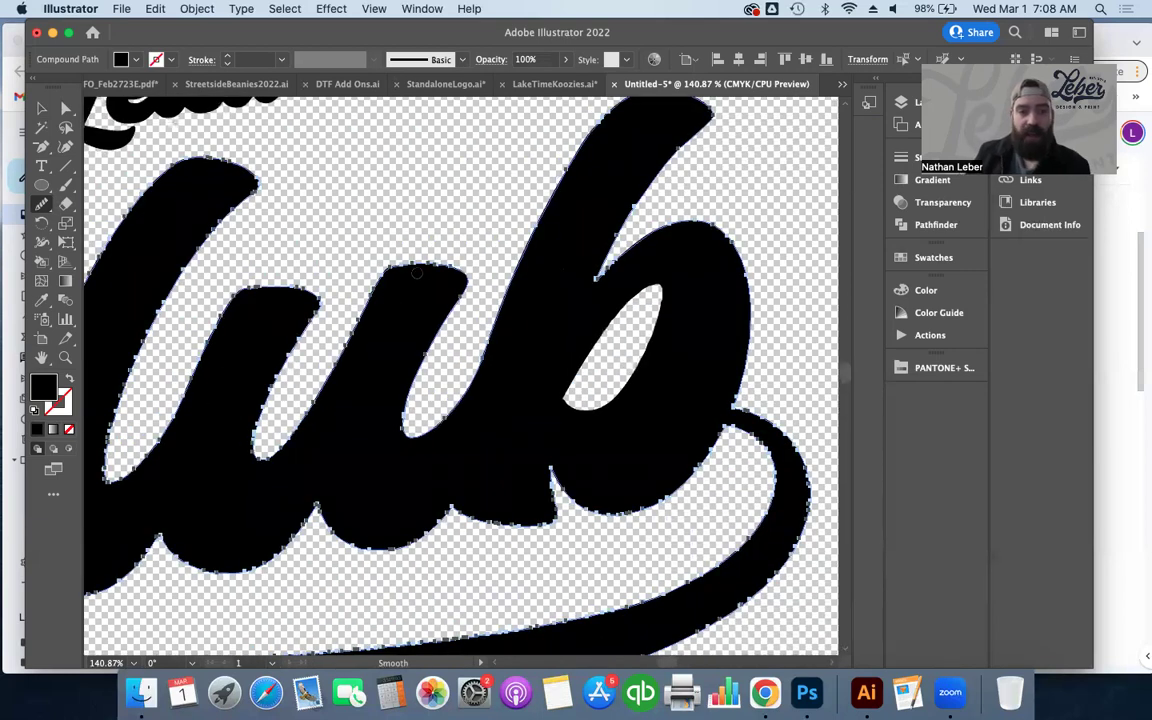
{"action": "left_click_drag", "start_coordinate": [326, 280], "coordinate": [255, 415]}
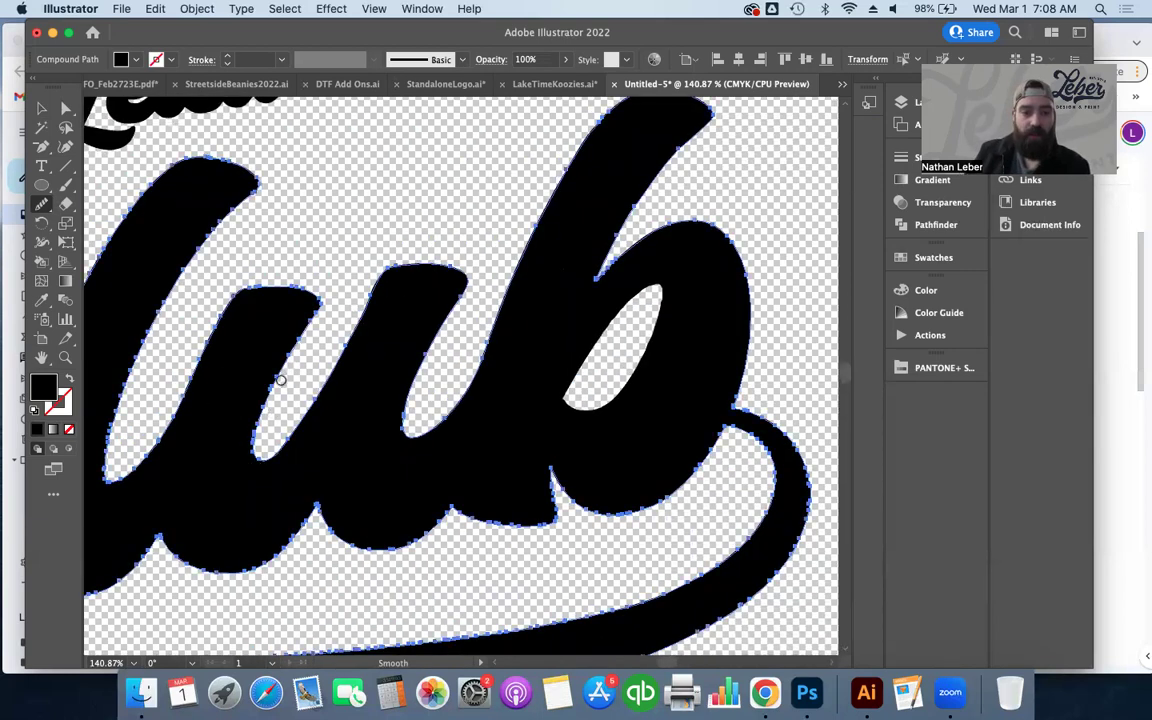
{"action": "left_click_drag", "start_coordinate": [310, 306], "coordinate": [188, 290]}
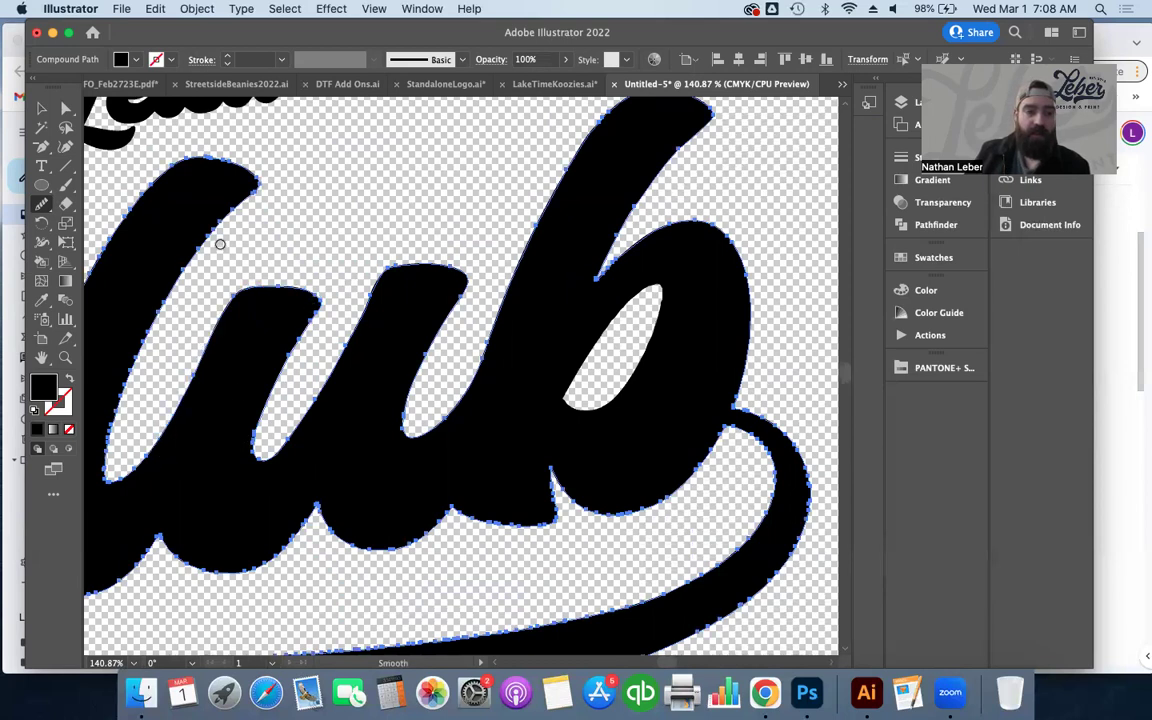
{"action": "scroll", "coordinate": [137, 430], "scroll_direction": "left", "scroll_amount": 10}
{"action": "scroll", "coordinate": [137, 430], "scroll_direction": "up", "scroll_amount": 2}
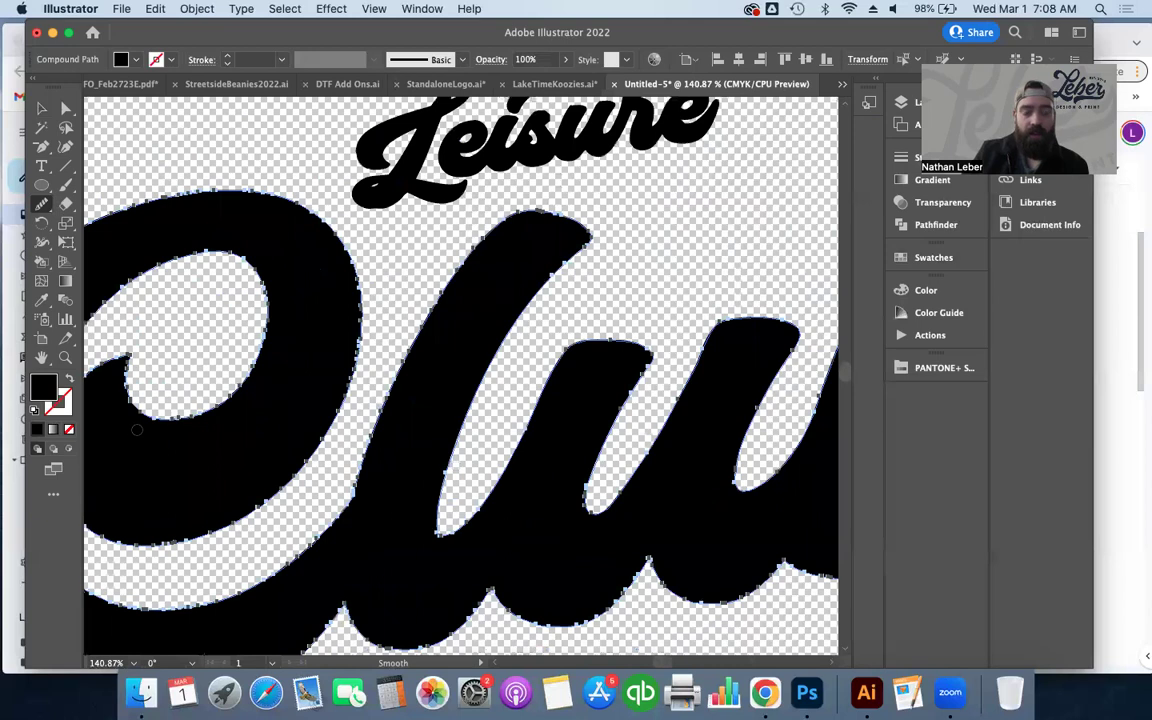
{"action": "mouse_move", "coordinate": [593, 203]}
{"action": "left_mouse_down"}
{"action": "mouse_move", "coordinate": [415, 275]}
{"action": "mouse_move", "coordinate": [330, 524]}
{"action": "left_mouse_up"}
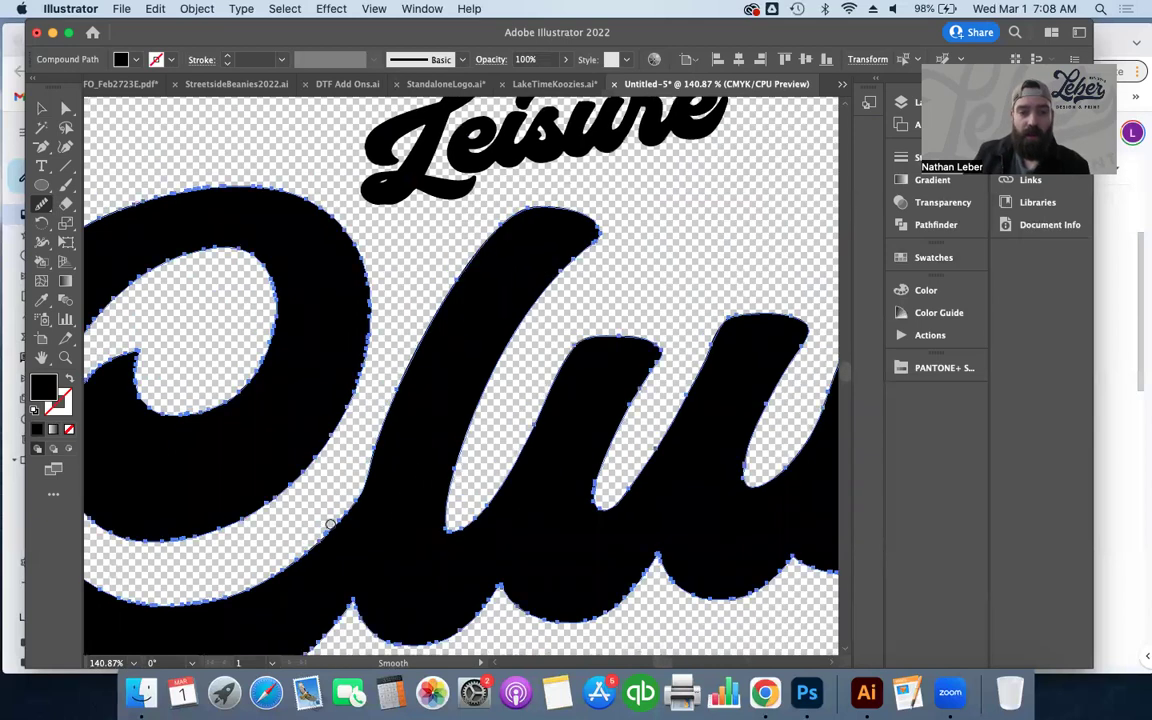
- Smooth the inner and outer curves of the large C, including its underside
{"action": "mouse_move", "coordinate": [308, 566]}
{"action": "left_mouse_down"}
{"action": "mouse_move", "coordinate": [171, 518]}
{"action": "mouse_move", "coordinate": [88, 522]}
{"action": "left_mouse_up"}
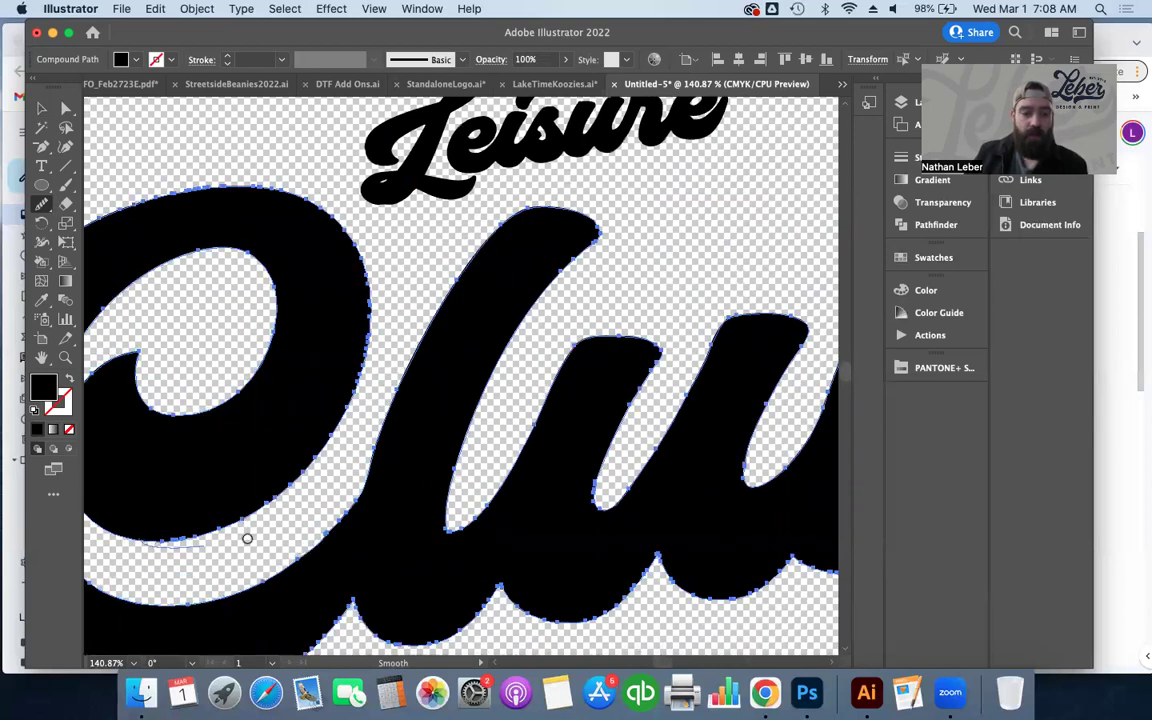
{"action": "mouse_move", "coordinate": [363, 367]}
{"action": "left_mouse_down"}
{"action": "mouse_move", "coordinate": [300, 196]}
{"action": "mouse_move", "coordinate": [112, 186]}
{"action": "left_mouse_up"}
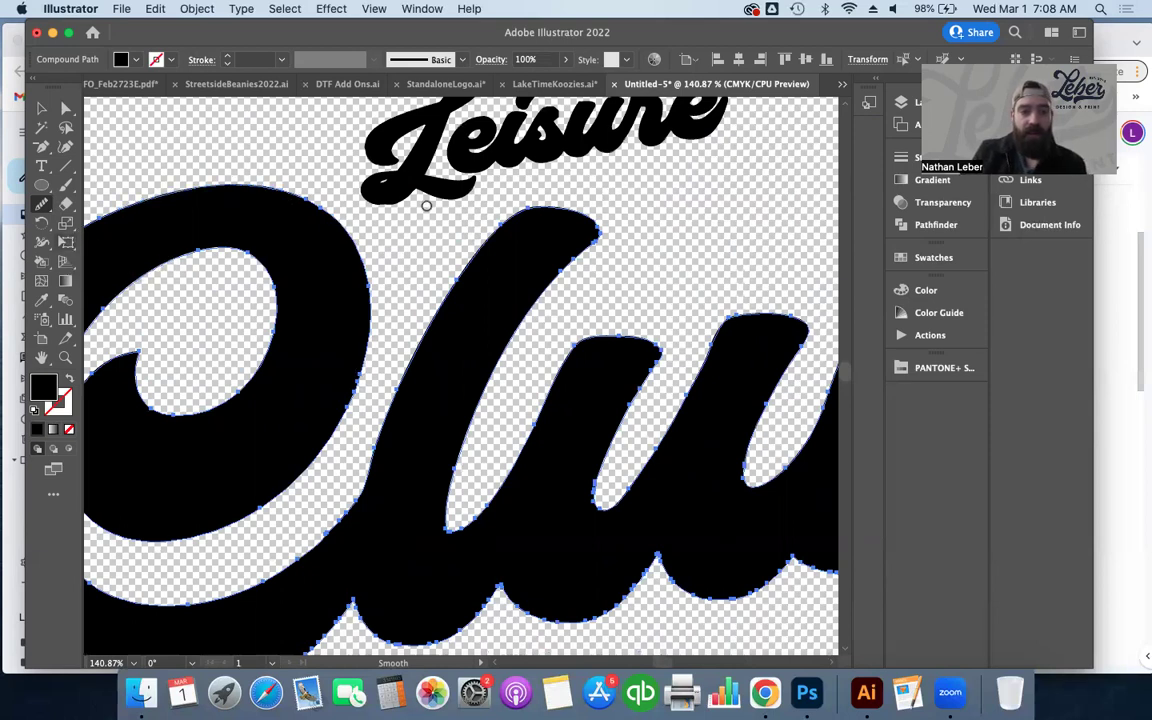
{"action": "scroll", "coordinate": [426, 206], "scroll_direction": "left", "scroll_amount": 10}
{"action": "mouse_move", "coordinate": [334, 159]}
{"action": "left_mouse_down"}
{"action": "mouse_move", "coordinate": [159, 298]}
{"action": "mouse_move", "coordinate": [186, 467]}
{"action": "mouse_move", "coordinate": [314, 610]}
{"action": "left_mouse_up"}
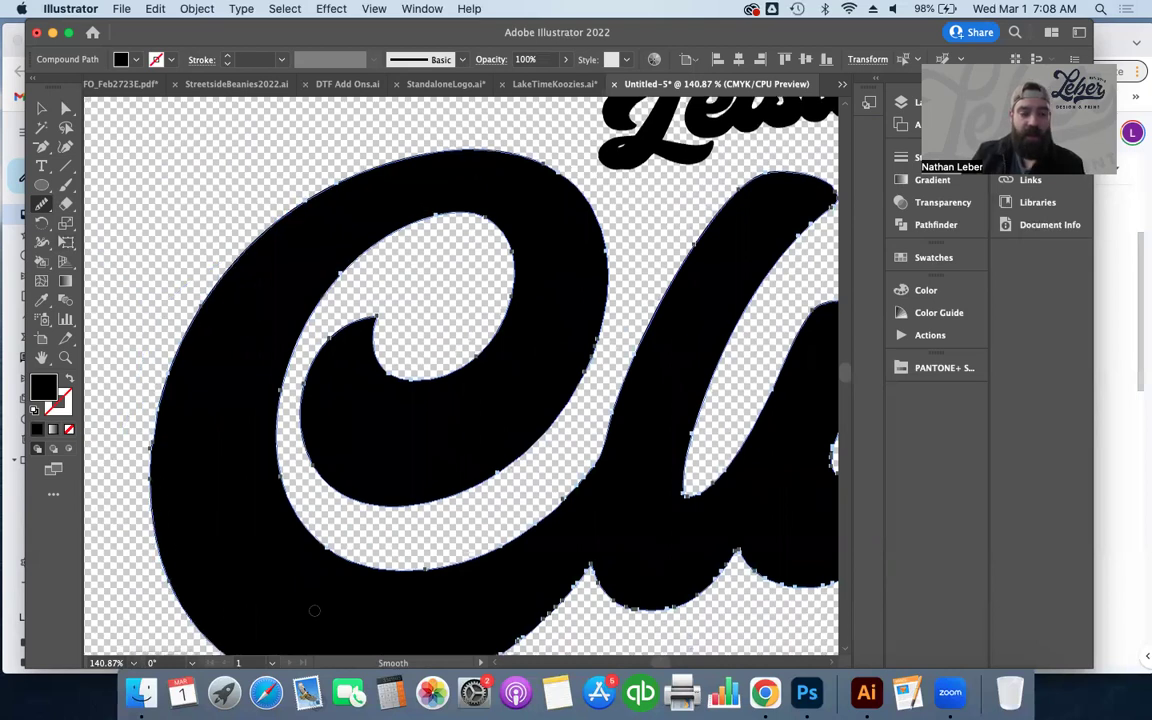
{"action": "scroll", "coordinate": [314, 610], "scroll_direction": "down", "scroll_amount": 5}
{"action": "left_click_drag", "start_coordinate": [144, 207], "coordinate": [92, 396]}
{"action": "left_click_drag", "start_coordinate": [230, 555], "coordinate": [400, 470]}
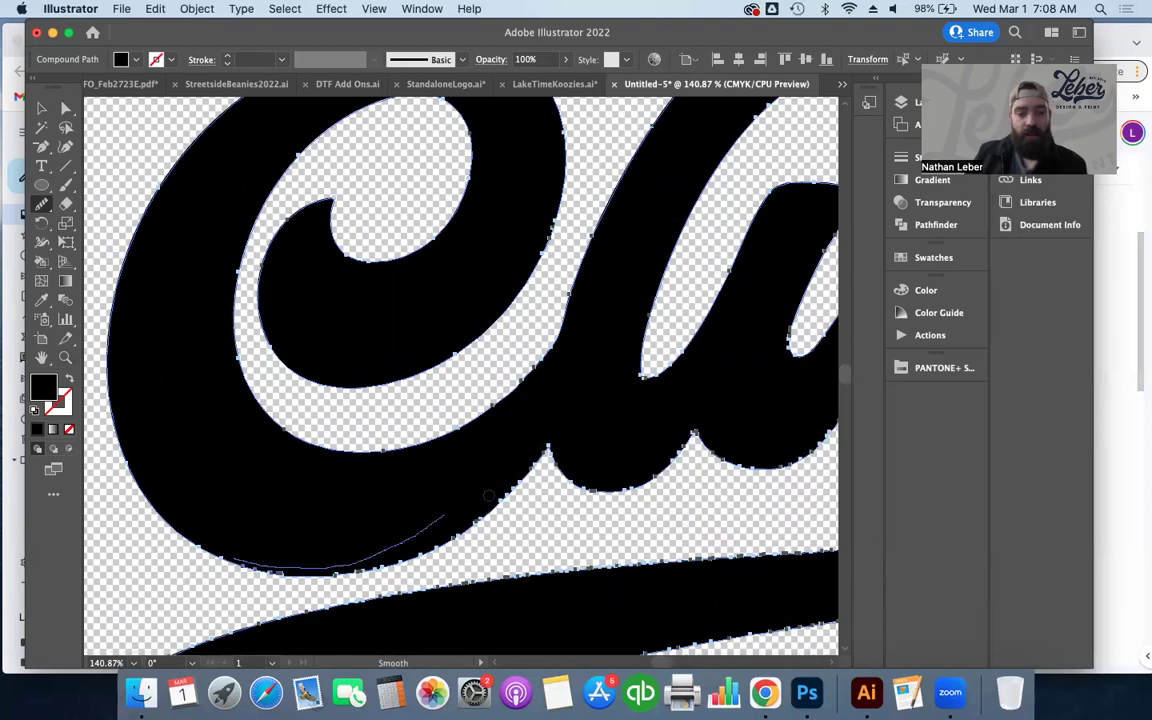
- Smooth the rounded bottom curves beneath the l and the u
{"action": "mouse_move", "coordinate": [498, 503]}
{"action": "left_mouse_down"}
{"action": "mouse_move", "coordinate": [585, 503]}
{"action": "mouse_move", "coordinate": [588, 481]}
{"action": "mouse_move", "coordinate": [567, 473]}
{"action": "mouse_move", "coordinate": [596, 495]}
{"action": "mouse_move", "coordinate": [667, 463]}
{"action": "left_mouse_up"}
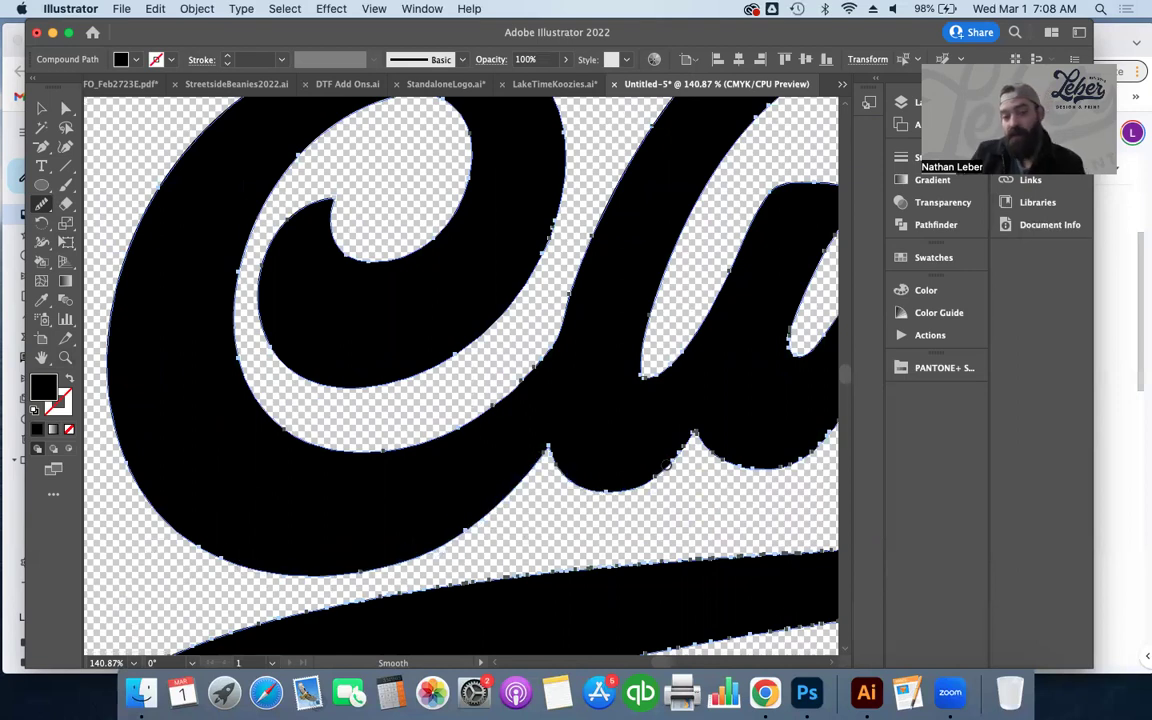
{"action": "scroll", "coordinate": [665, 463], "scroll_direction": "up", "scroll_amount": 3}
{"action": "scroll", "coordinate": [665, 463], "scroll_direction": "right", "scroll_amount": 2}
{"action": "mouse_move", "coordinate": [611, 524]}
{"action": "left_mouse_down"}
{"action": "mouse_move", "coordinate": [537, 574]}
{"action": "mouse_move", "coordinate": [669, 546]}
{"action": "mouse_move", "coordinate": [634, 540]}
{"action": "mouse_move", "coordinate": [763, 496]}
{"action": "left_mouse_up"}
{"action": "scroll", "coordinate": [763, 490], "scroll_direction": "right", "scroll_amount": 4}
{"action": "scroll", "coordinate": [763, 490], "scroll_direction": "up", "scroll_amount": 1}
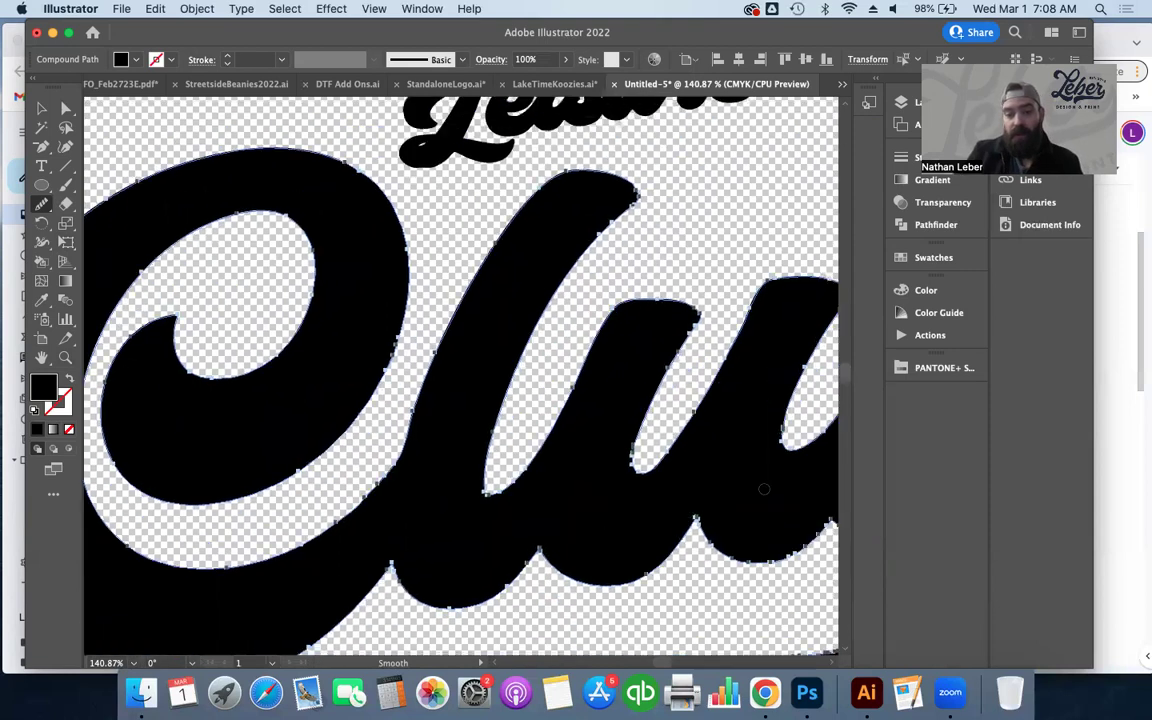
{"action": "mouse_move", "coordinate": [604, 556]}
{"action": "left_mouse_down"}
{"action": "mouse_move", "coordinate": [660, 567]}
{"action": "mouse_move", "coordinate": [813, 538]}
{"action": "left_mouse_up"}
- Smooth the notch and base of the b and the start of the swash where it joins the letter
{"action": "scroll", "coordinate": [813, 538], "scroll_direction": "right", "scroll_amount": 3}
{"action": "scroll", "coordinate": [813, 538], "scroll_direction": "up", "scroll_amount": 1}
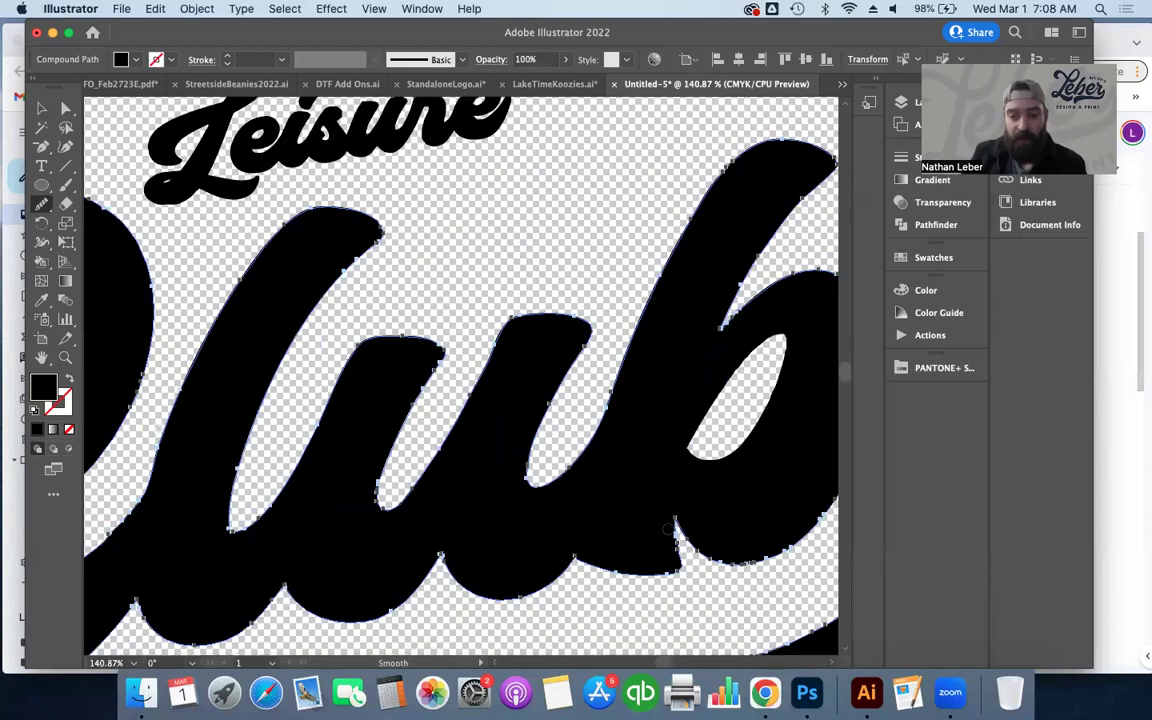
{"action": "left_click_drag", "start_coordinate": [667, 528], "coordinate": [708, 566]}
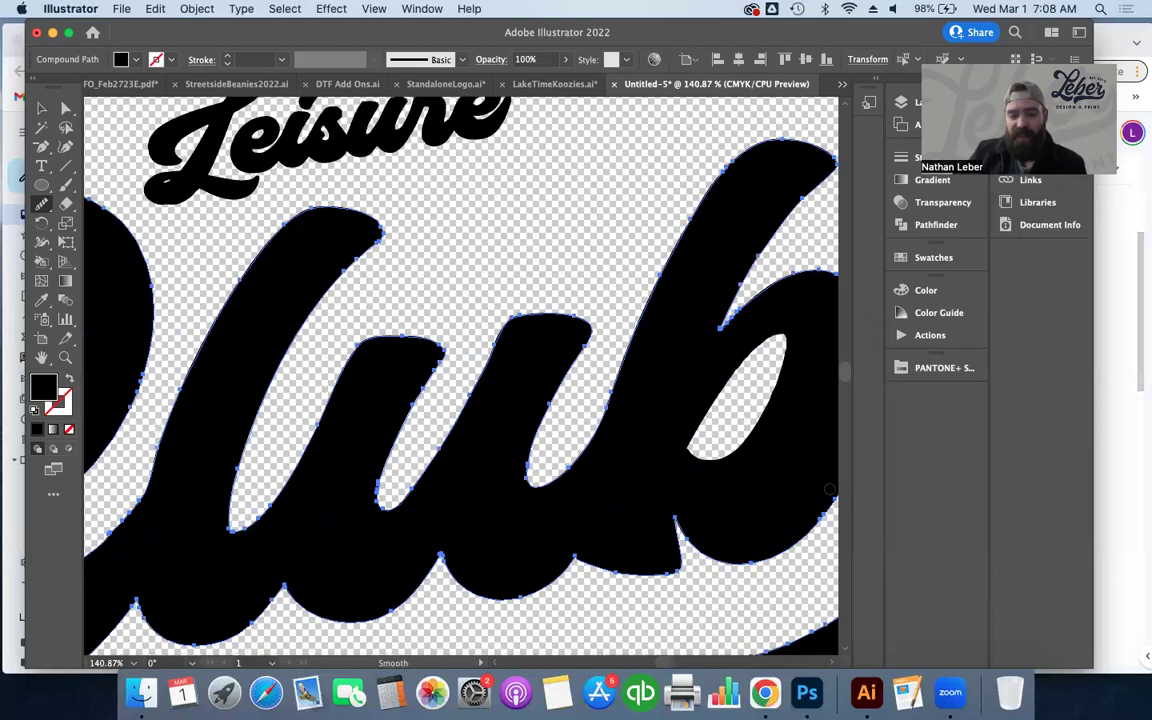
{"action": "scroll", "coordinate": [829, 489], "scroll_direction": "right", "scroll_amount": 5}
{"action": "scroll", "coordinate": [754, 404], "scroll_direction": "down", "scroll_amount": 1}
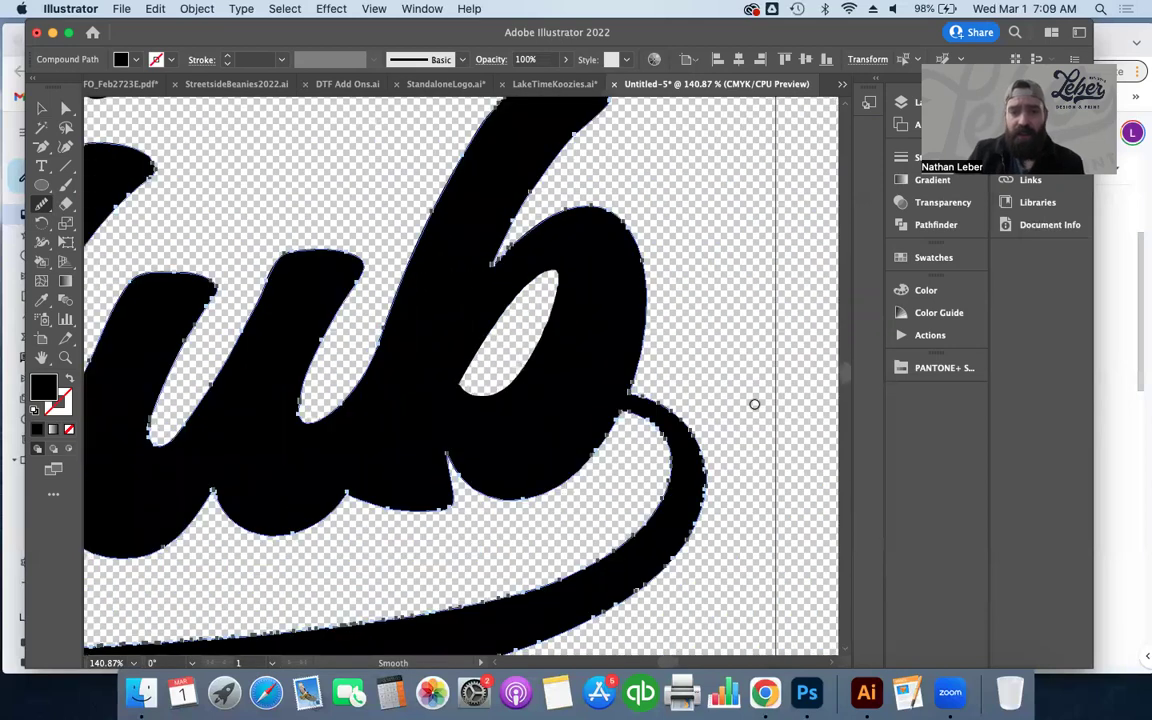
{"action": "left_click_drag", "start_coordinate": [603, 432], "coordinate": [662, 425]}
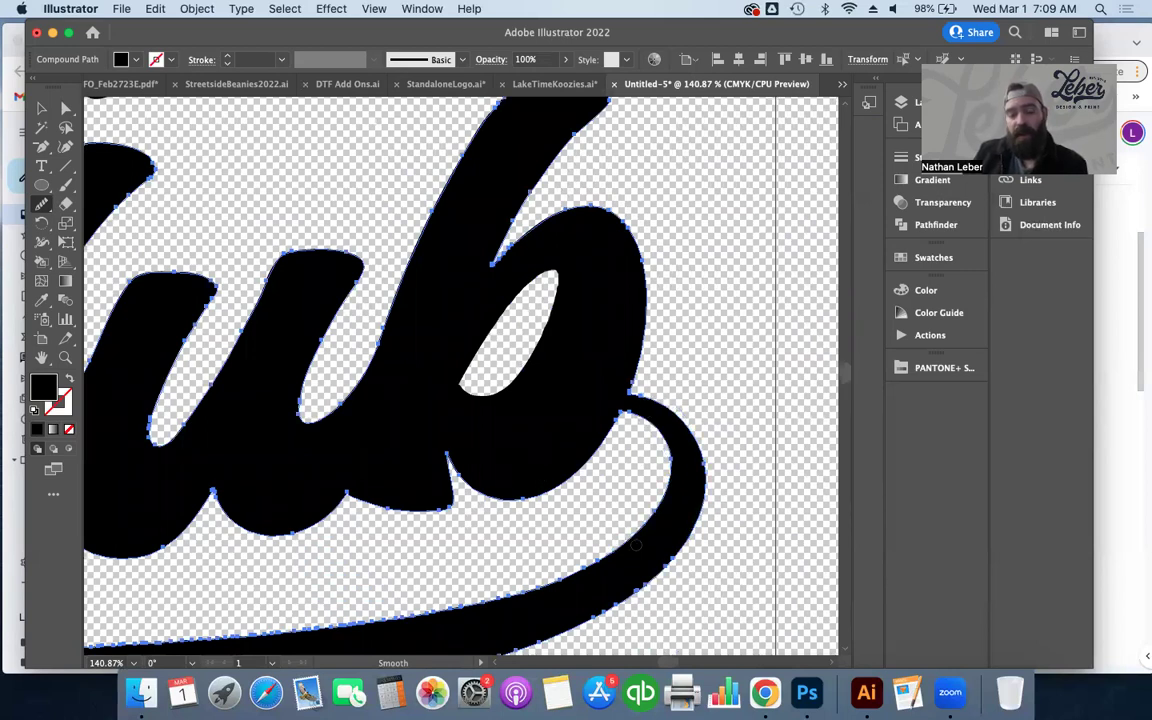
- Smooth the swash's long upper edge and the underside of its curve below the b
{"action": "scroll", "coordinate": [600, 510], "scroll_direction": "down", "scroll_amount": 3}
{"action": "scroll", "coordinate": [636, 545], "scroll_direction": "down", "scroll_amount": 2}
{"action": "left_click_drag", "start_coordinate": [640, 377], "coordinate": [160, 402]}
{"action": "left_click_drag", "start_coordinate": [146, 558], "coordinate": [355, 522]}
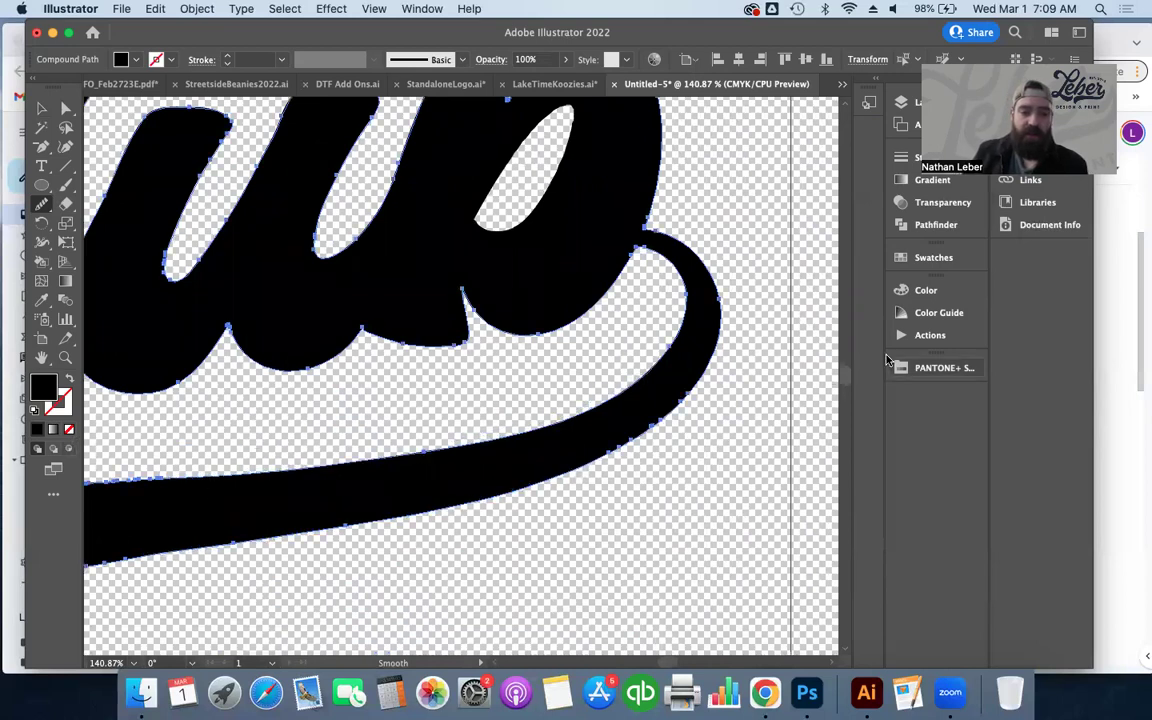
{"action": "left_click_drag", "start_coordinate": [694, 376], "coordinate": [466, 490]}
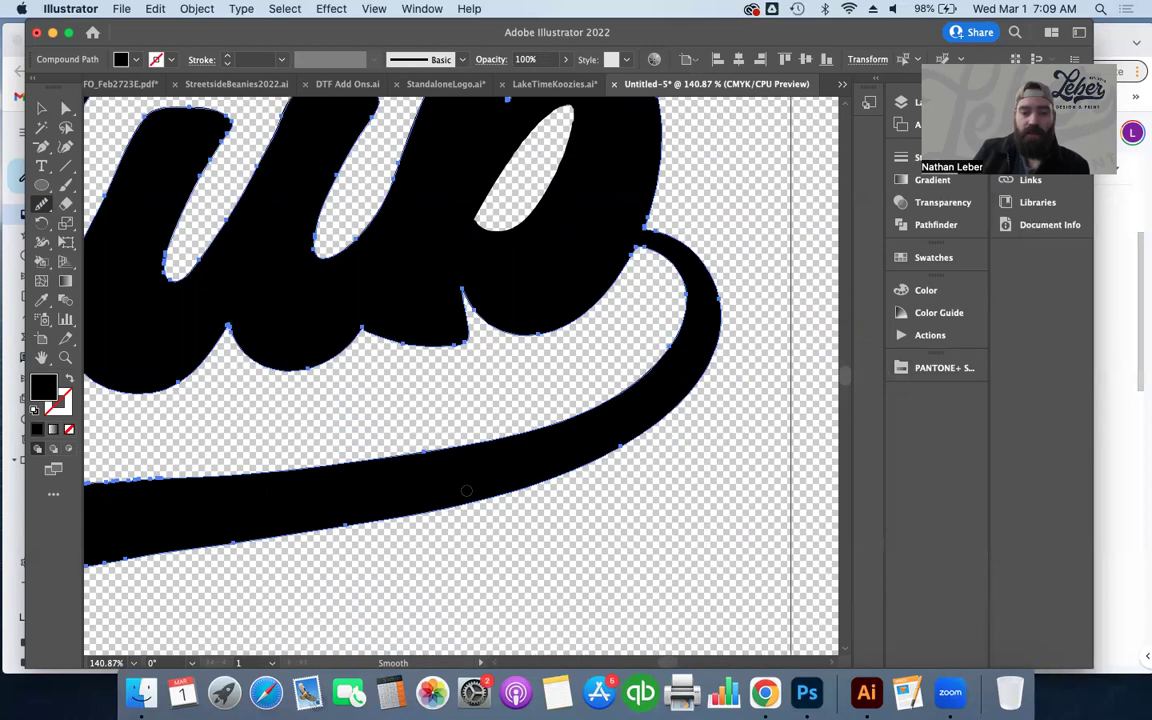
{"action": "scroll", "coordinate": [466, 490], "scroll_direction": "left", "scroll_amount": 5}
{"action": "mouse_move", "coordinate": [585, 429]}
{"action": "left_mouse_down"}
{"action": "mouse_move", "coordinate": [284, 450]}
{"action": "mouse_move", "coordinate": [100, 487]}
{"action": "mouse_move", "coordinate": [88, 458]}
{"action": "left_mouse_up"}
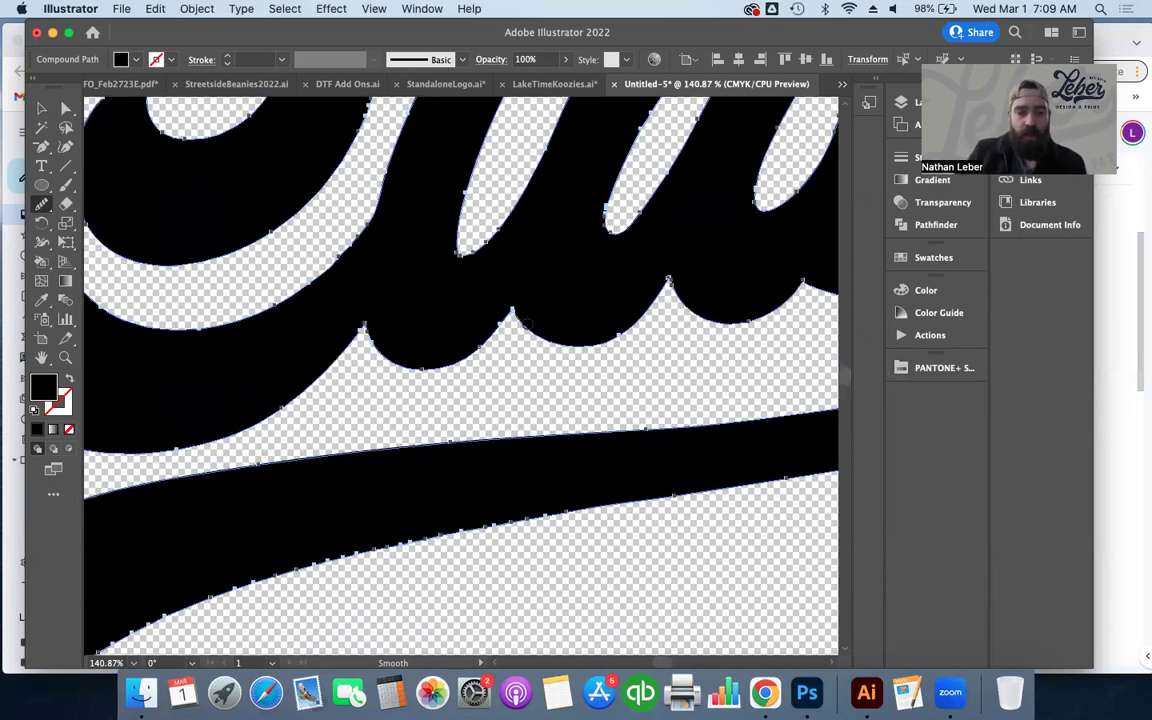
- Smooth the lower edge of the swash from its forked tail up to the area beneath the letters
{"action": "scroll", "coordinate": [527, 323], "scroll_direction": "left", "scroll_amount": 10}
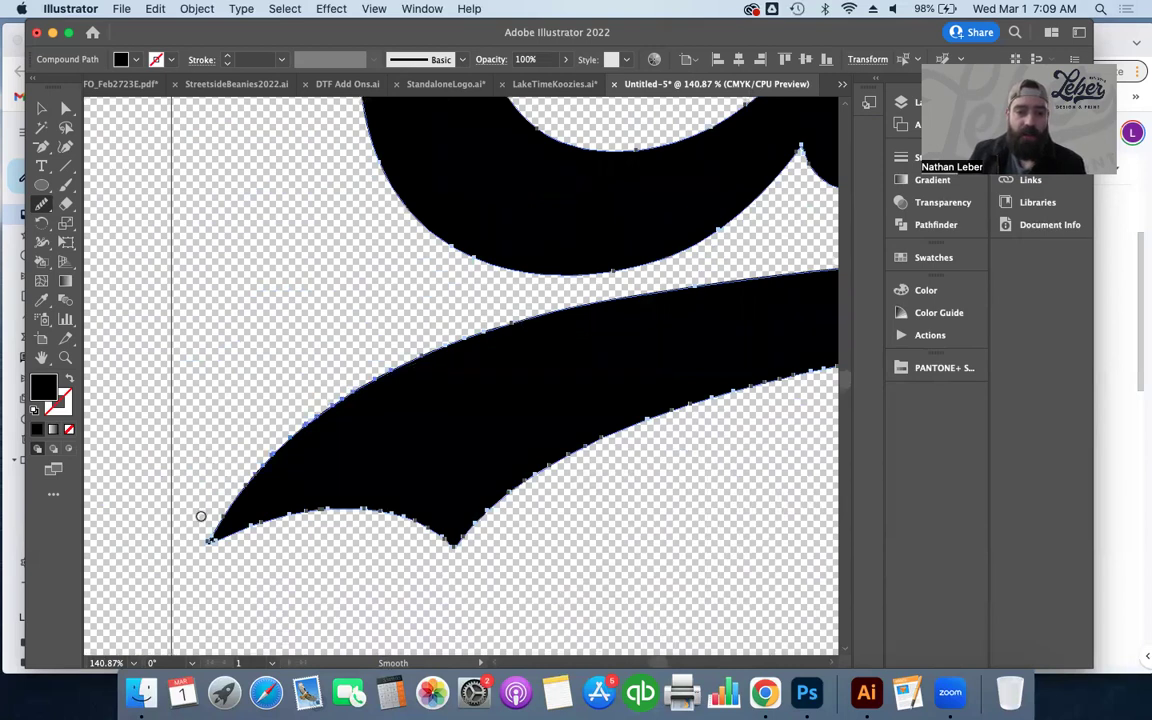
{"action": "mouse_move", "coordinate": [447, 352]}
{"action": "left_mouse_down"}
{"action": "mouse_move", "coordinate": [203, 509]}
{"action": "mouse_move", "coordinate": [249, 537]}
{"action": "mouse_move", "coordinate": [486, 545]}
{"action": "mouse_move", "coordinate": [508, 556]}
{"action": "mouse_move", "coordinate": [812, 372]}
{"action": "left_mouse_up"}
{"action": "scroll", "coordinate": [812, 372], "scroll_direction": "right", "scroll_amount": 5}
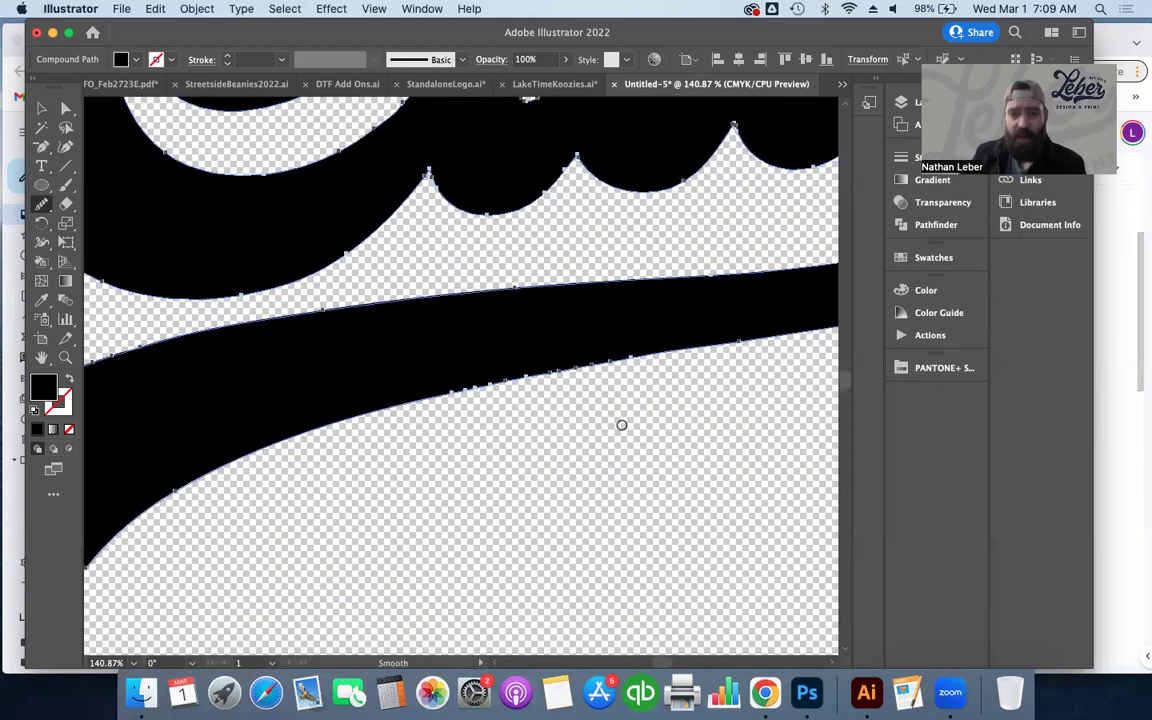
{"action": "left_click_drag", "start_coordinate": [463, 398], "coordinate": [804, 371]}
- Smooth the notch where the b's stem meets the top of its bowl
{"action": "scroll", "coordinate": [805, 372], "scroll_direction": "up", "scroll_amount": 10}
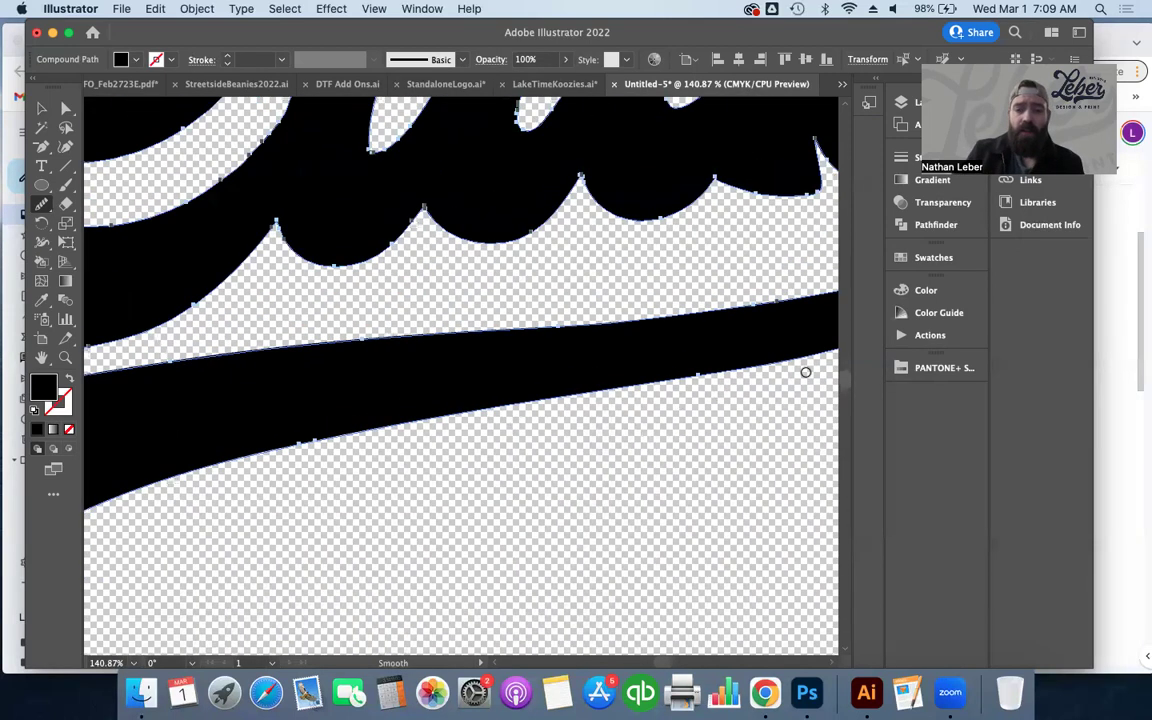
{"action": "scroll", "coordinate": [805, 372], "scroll_direction": "up", "scroll_amount": 4}
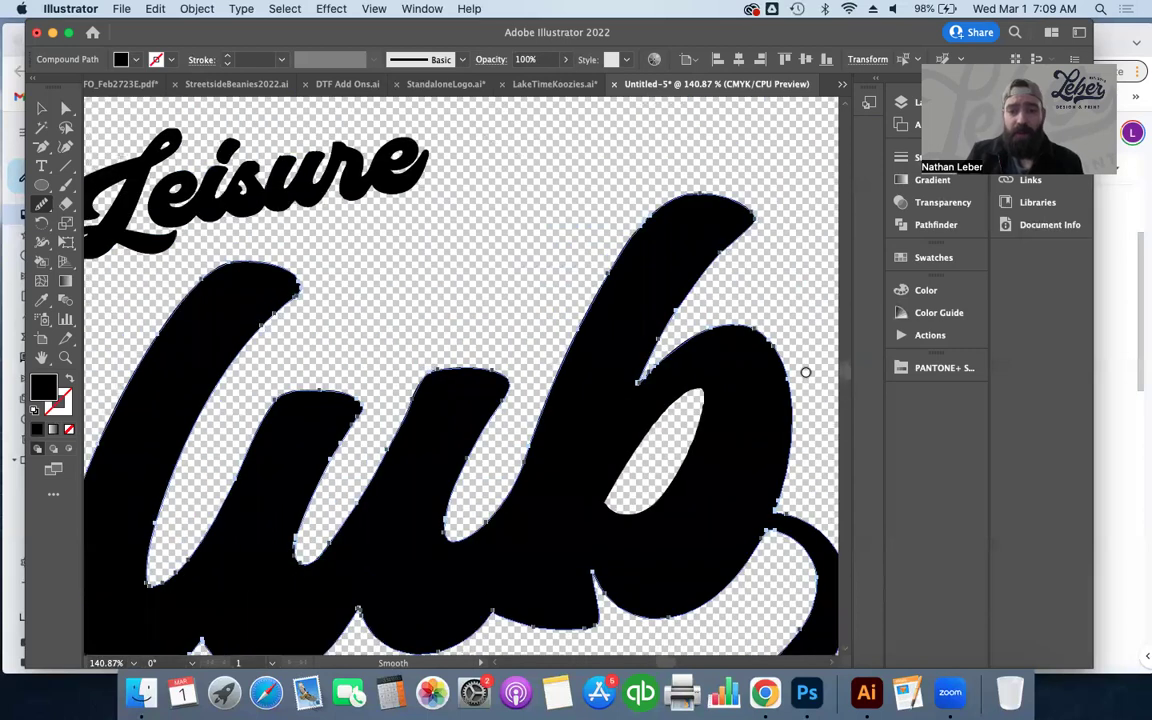
{"action": "left_click_drag", "start_coordinate": [644, 378], "coordinate": [685, 356]}
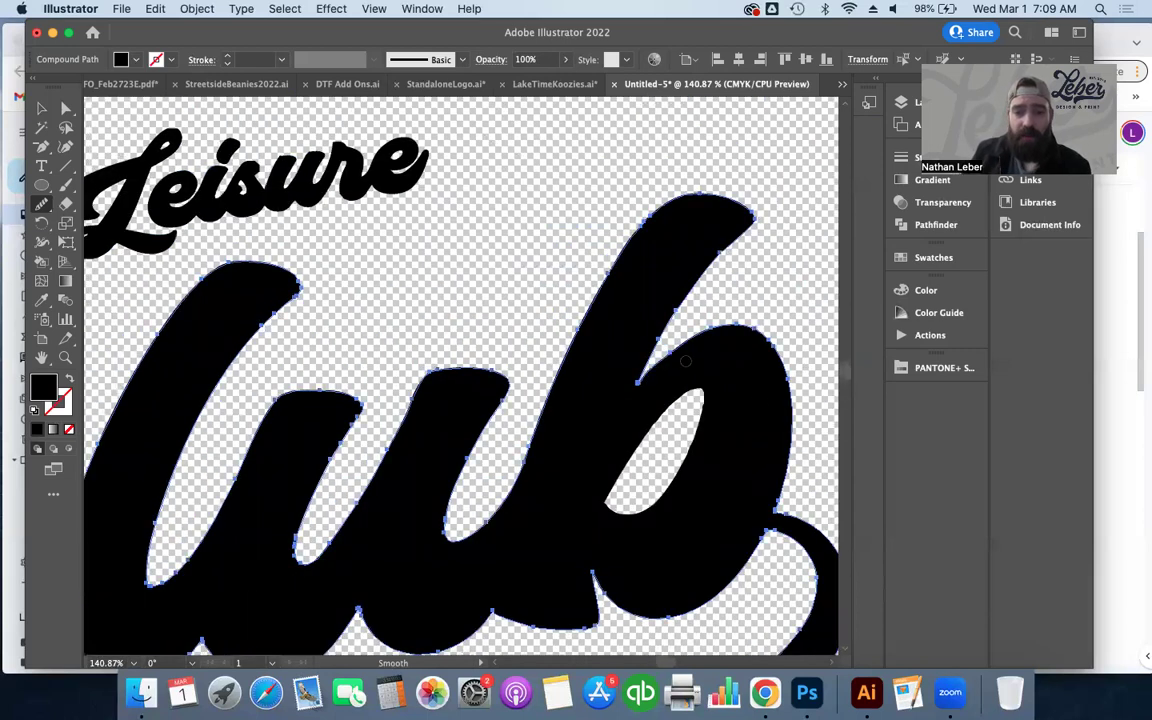
- Select the traced artwork group and smooth the counter of the first e in Leisure
{"action": "scroll", "coordinate": [644, 357], "scroll_direction": "left", "scroll_amount": 15}
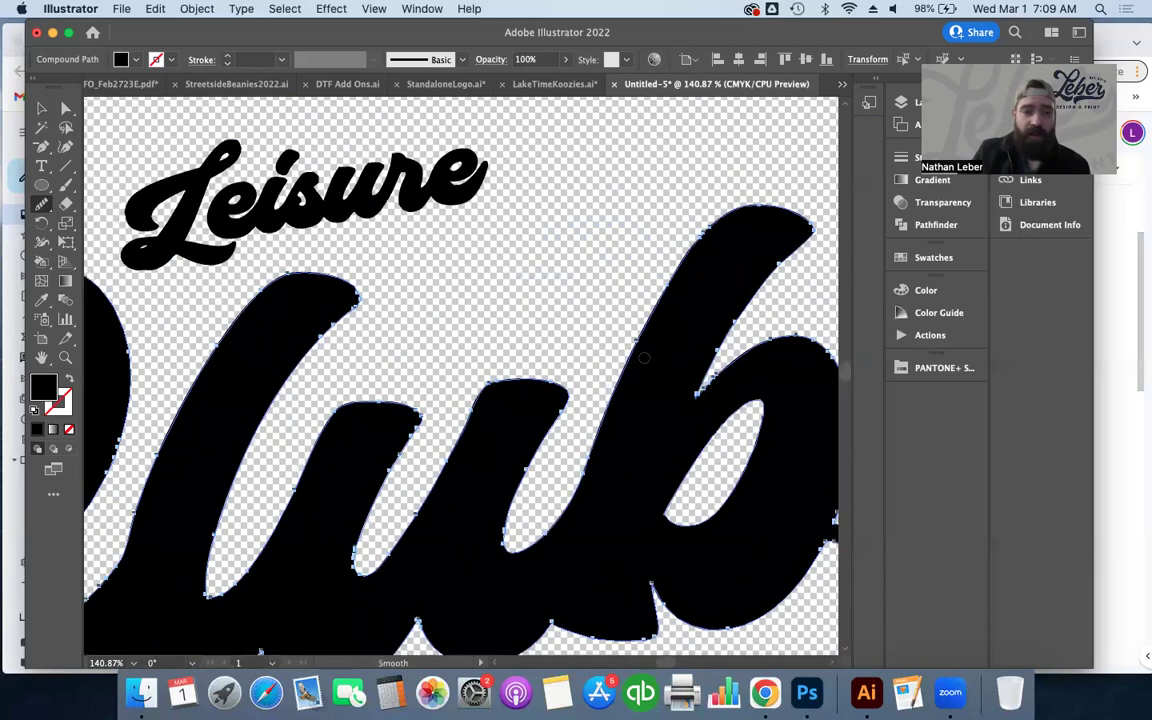
{"action": "scroll", "coordinate": [584, 323], "scroll_direction": "up", "scroll_amount": 8}
{"action": "scroll", "coordinate": [584, 323], "scroll_direction": "right", "scroll_amount": 8}
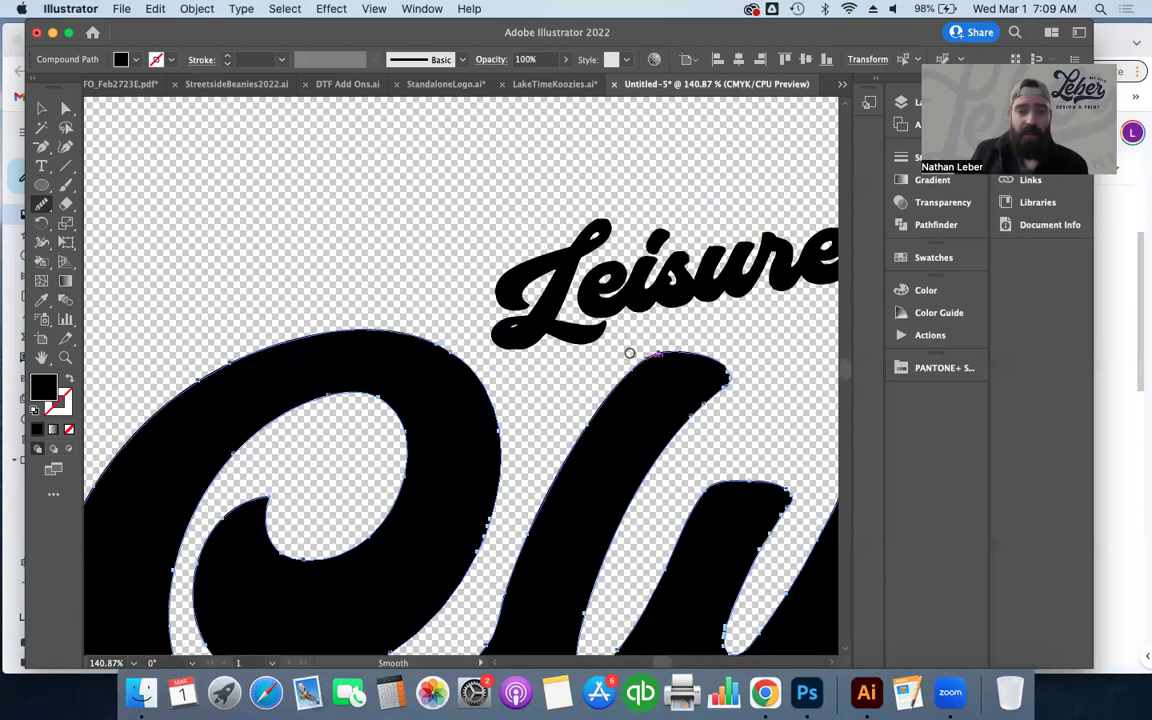
{"action": "key", "text": "v"}
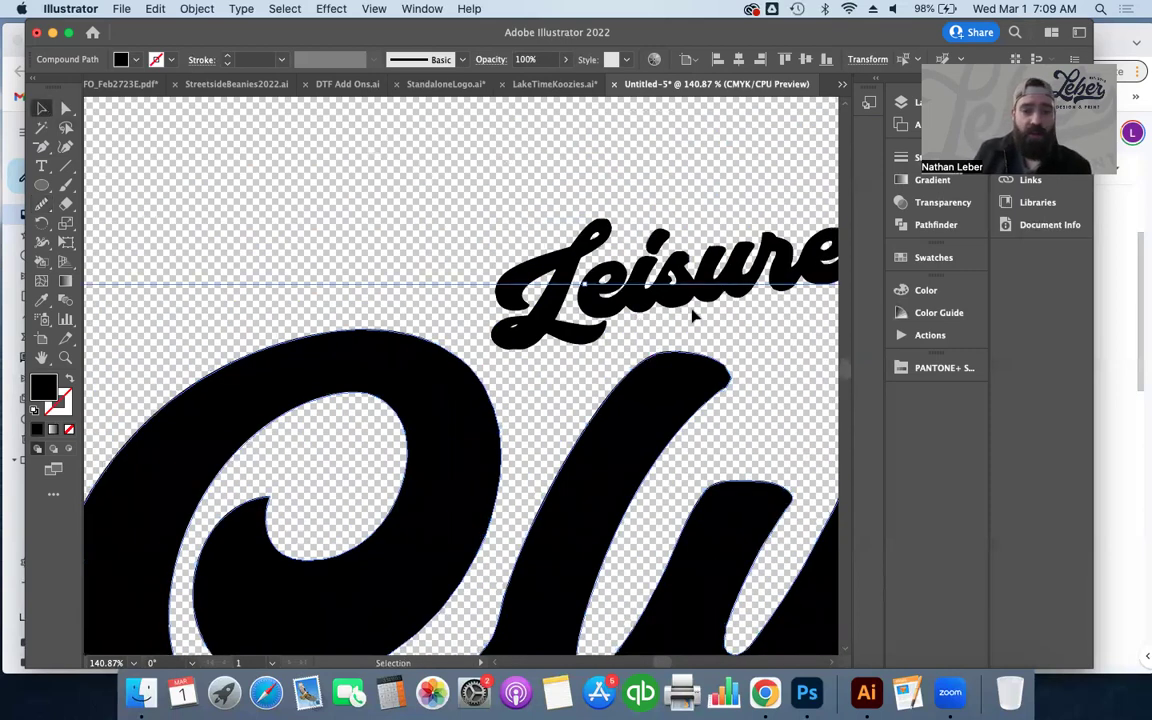
{"action": "scroll", "coordinate": [645, 315], "scroll_direction": "right", "scroll_amount": 8}
{"action": "scroll", "coordinate": [645, 315], "scroll_direction": "up", "scroll_amount": 2}
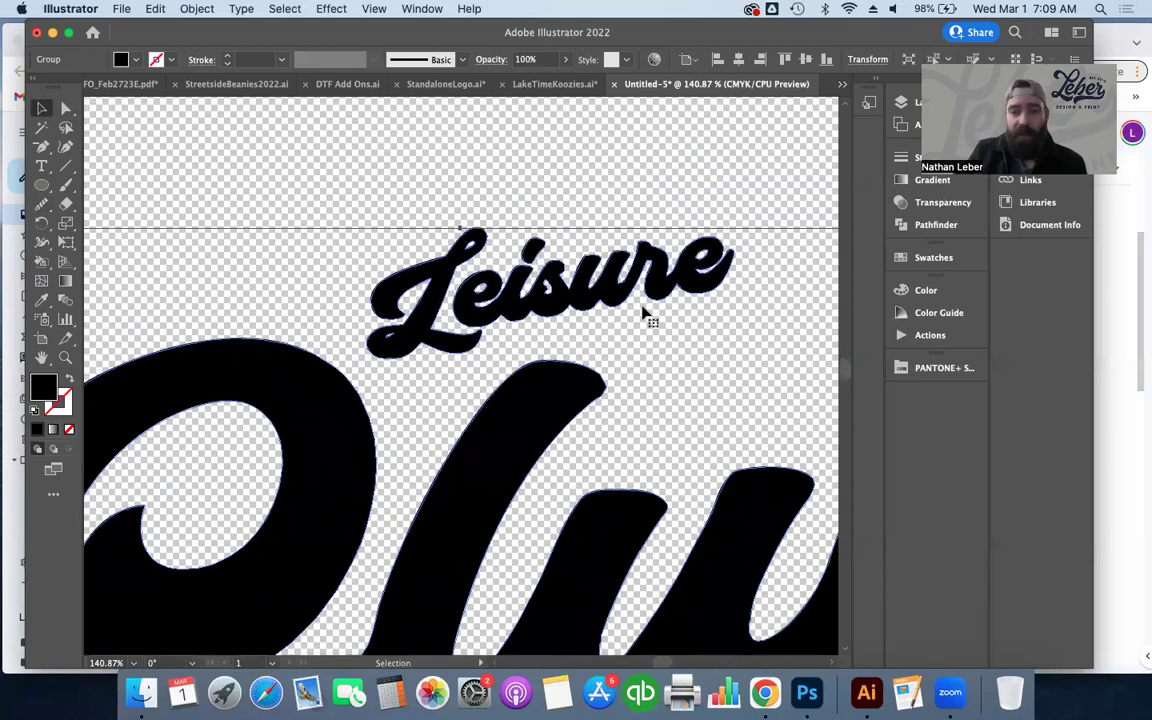
{"action": "scroll", "coordinate": [641, 300], "scroll_direction": "up", "scroll_amount": 6}
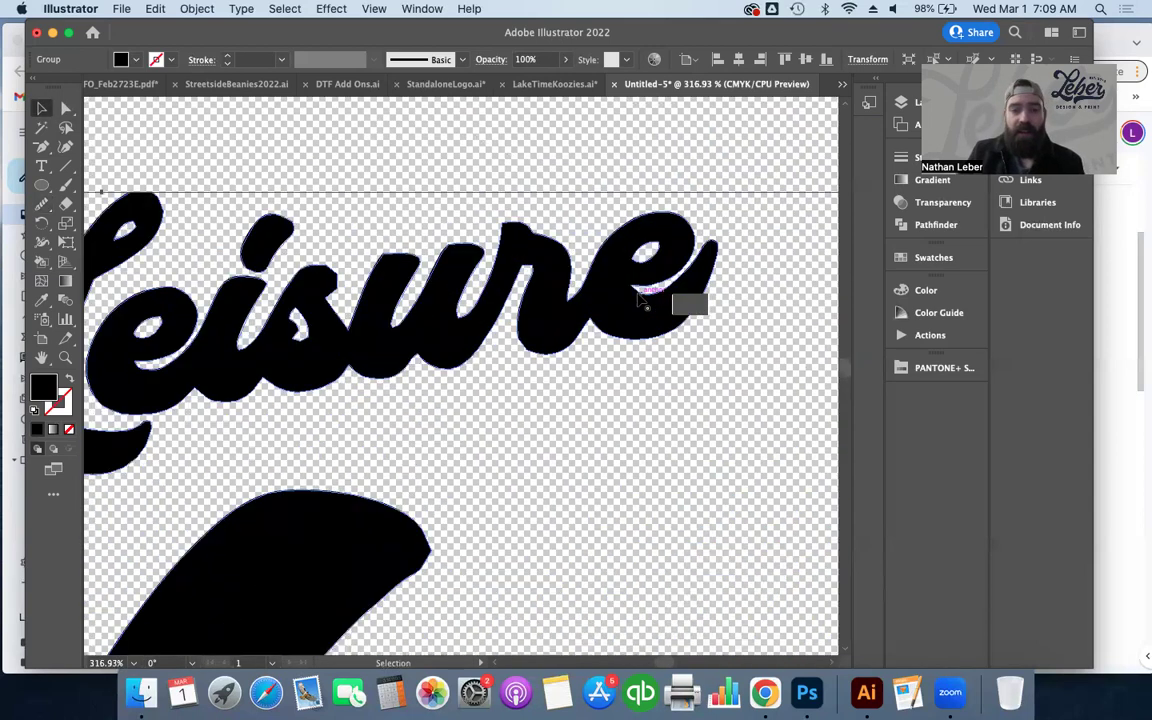
{"action": "left_click", "coordinate": [41, 203]}
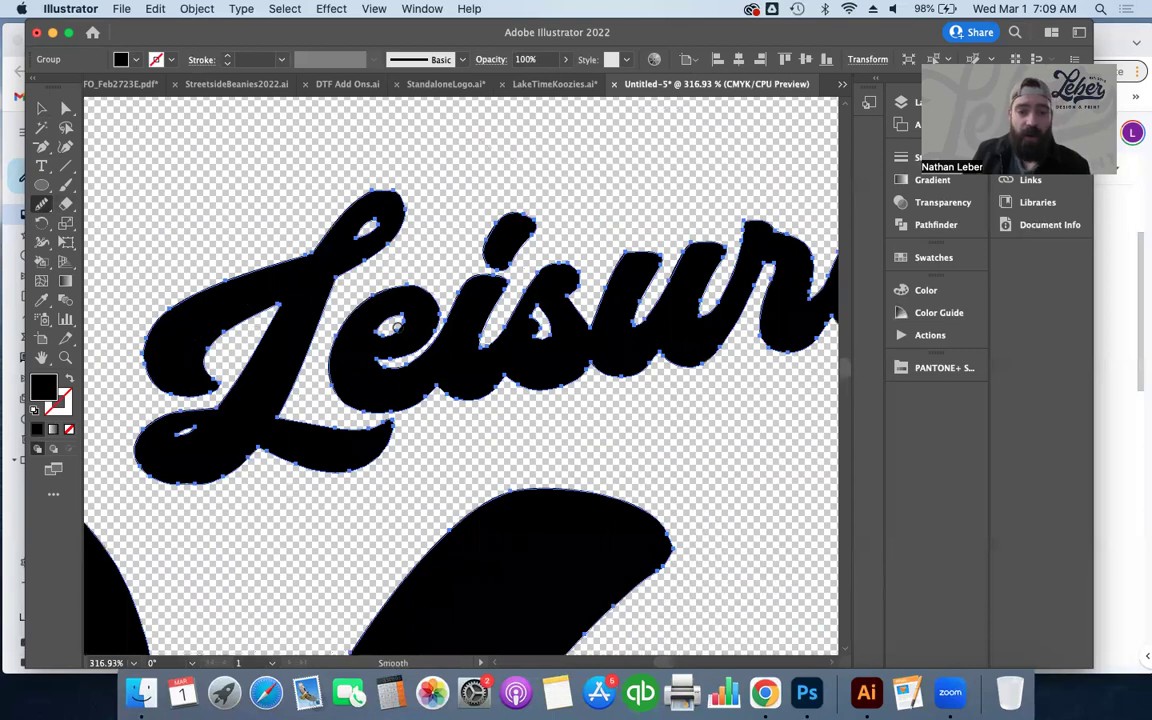
{"action": "left_click", "coordinate": [395, 326]}
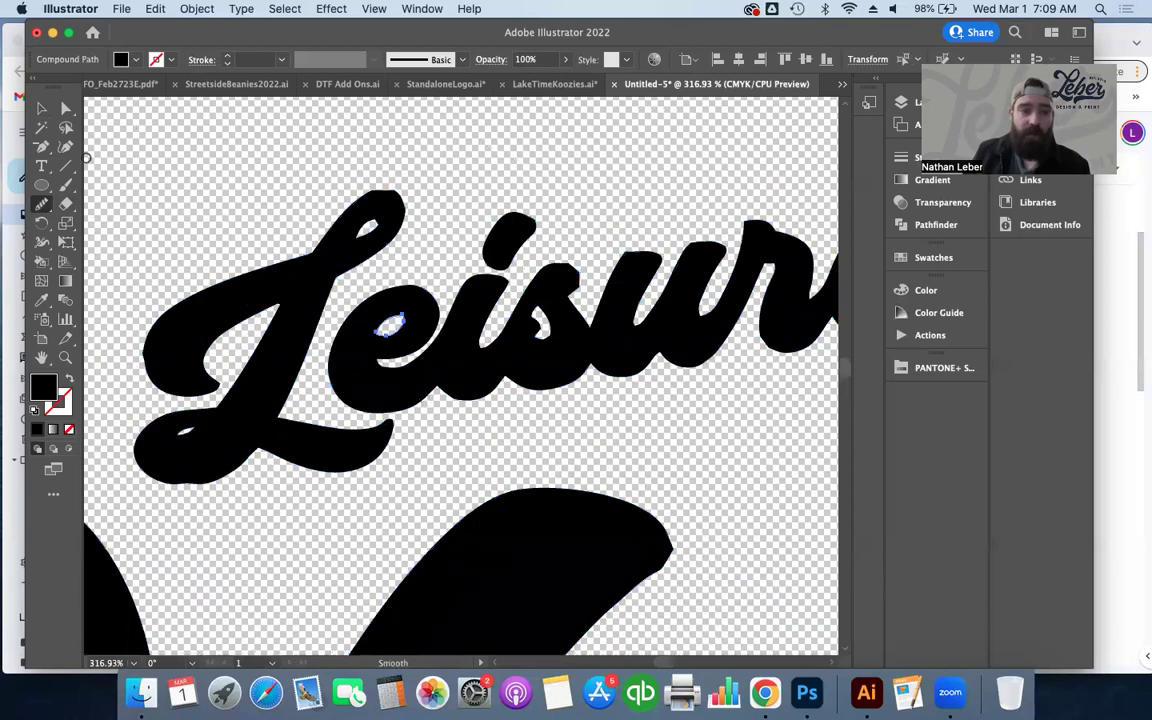
- Reselect the artwork group and smooth the outline of the lower loop of Leisure's L
{"action": "left_click", "coordinate": [41, 108]}
{"action": "left_click", "coordinate": [610, 305]}
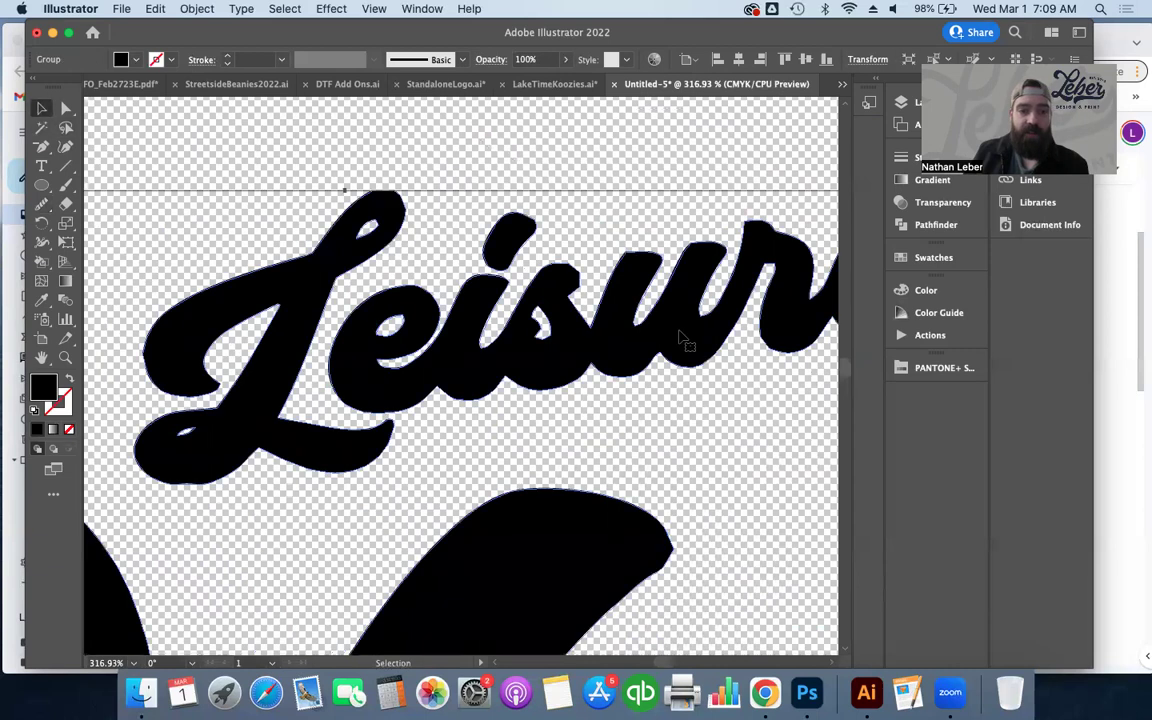
{"action": "left_click", "coordinate": [41, 203]}
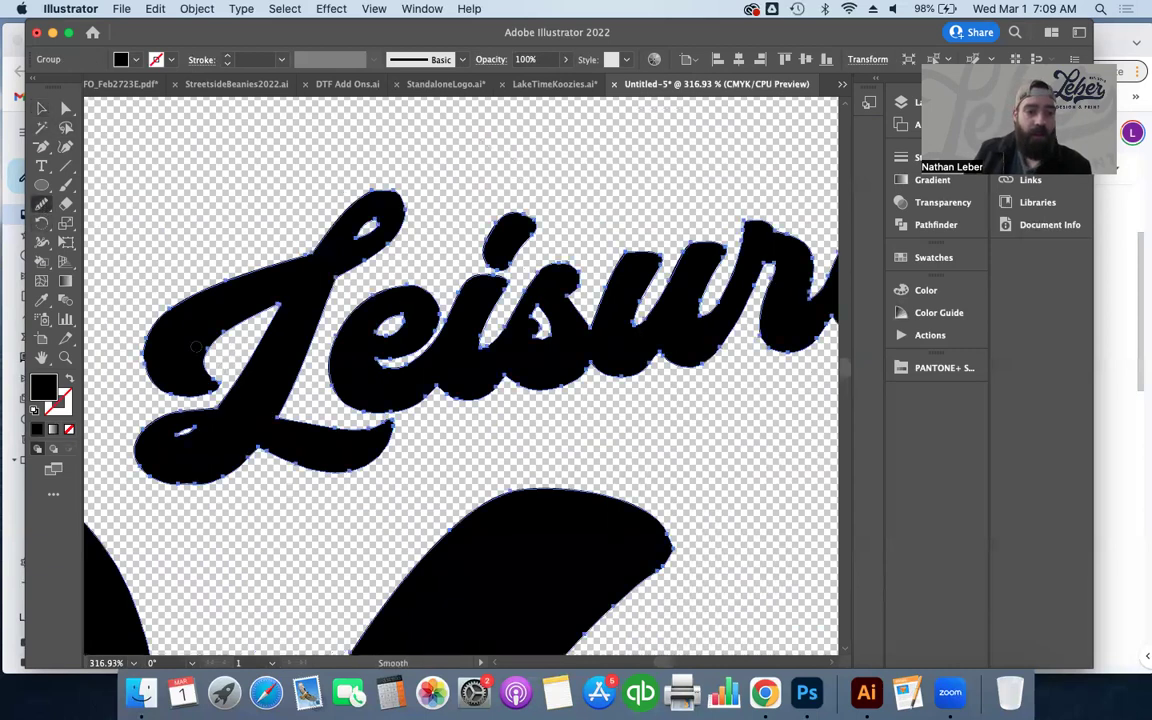
{"action": "left_click", "coordinate": [290, 430], "text": "super"}
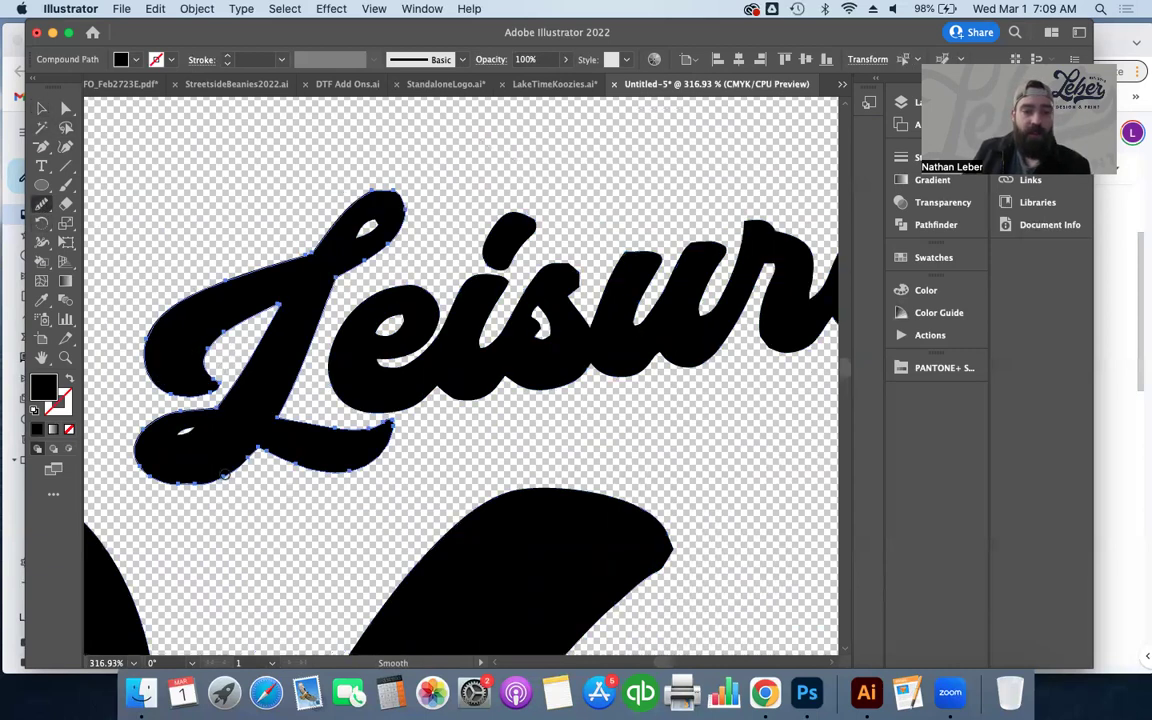
{"action": "left_click_drag", "start_coordinate": [159, 469], "coordinate": [148, 462]}
{"action": "mouse_move", "coordinate": [197, 411]}
{"action": "left_mouse_down"}
{"action": "mouse_move", "coordinate": [162, 421]}
{"action": "mouse_move", "coordinate": [146, 476]}
{"action": "left_mouse_up"}
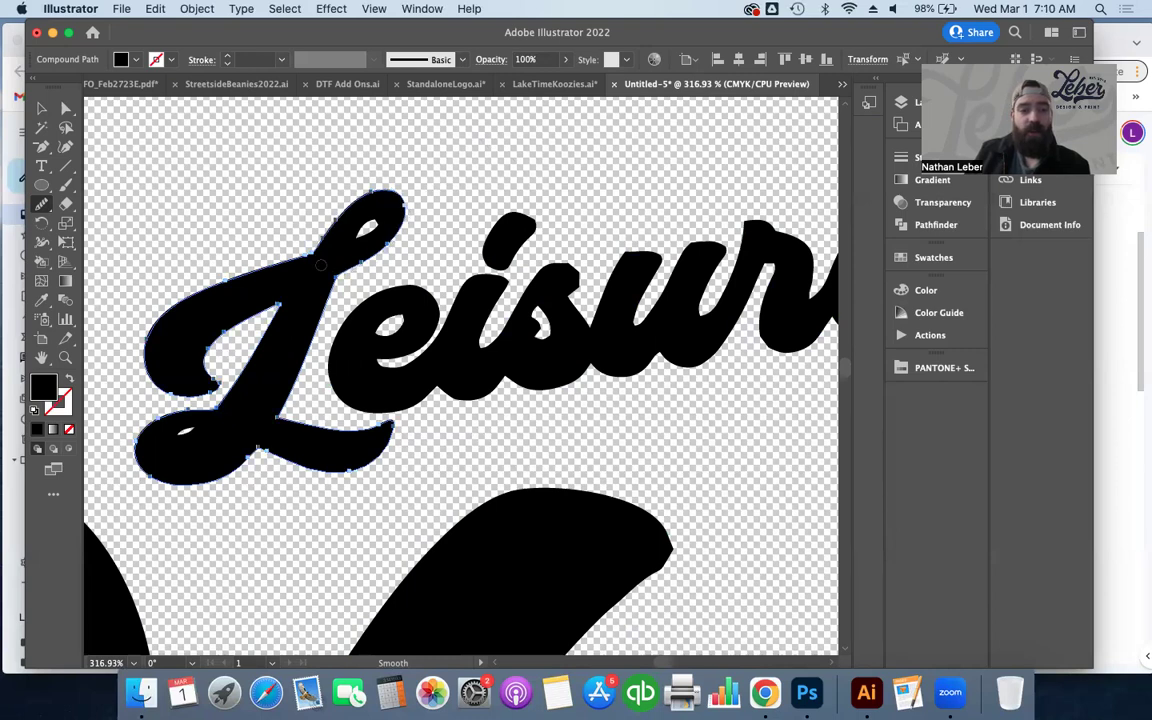
- Reselect the artwork group and smooth the small counter in the upper loop of Leisure's L
{"action": "left_click", "coordinate": [41, 107]}
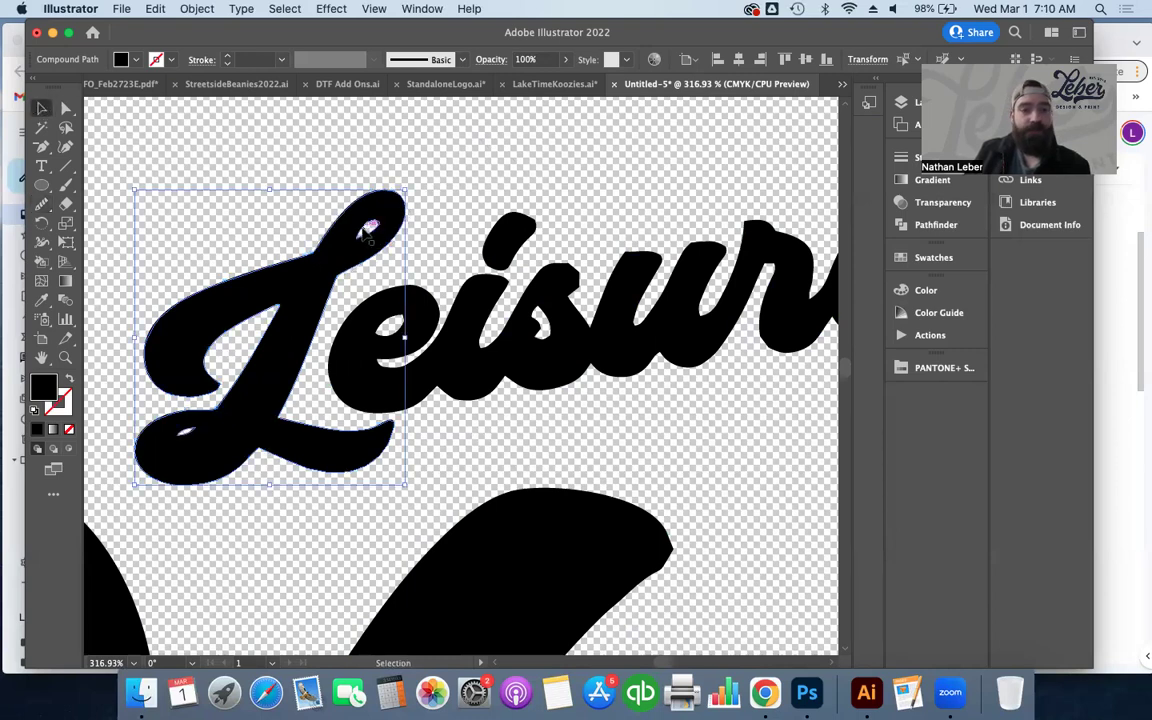
{"action": "left_click", "coordinate": [335, 212]}
{"action": "left_click", "coordinate": [40, 205]}
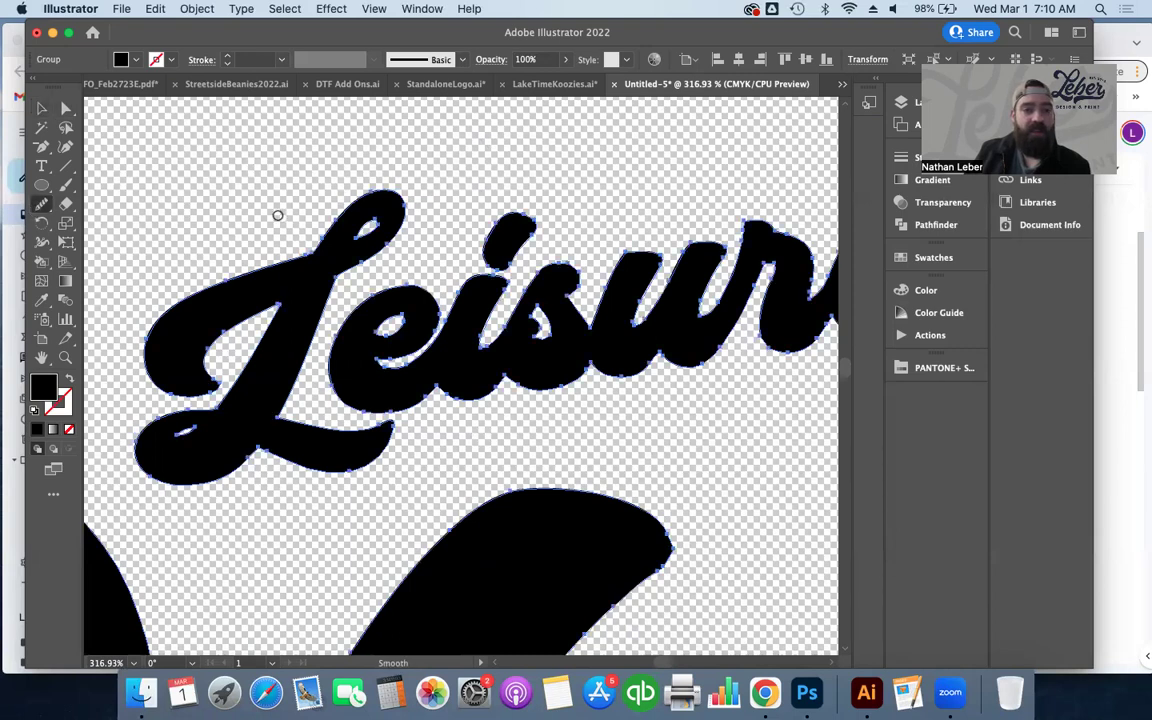
{"action": "left_click_drag", "start_coordinate": [375, 224], "coordinate": [366, 272]}
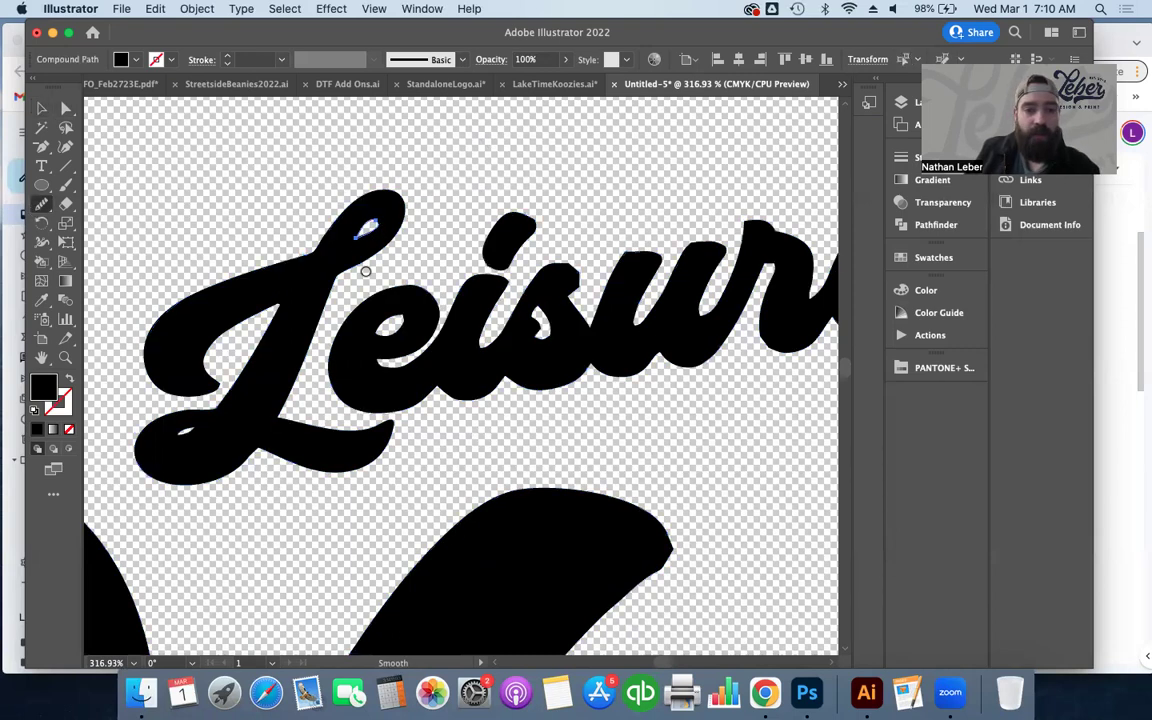
- Reselect the artwork group and smooth the upper end of the s in Leisure
{"action": "key", "text": "v"}
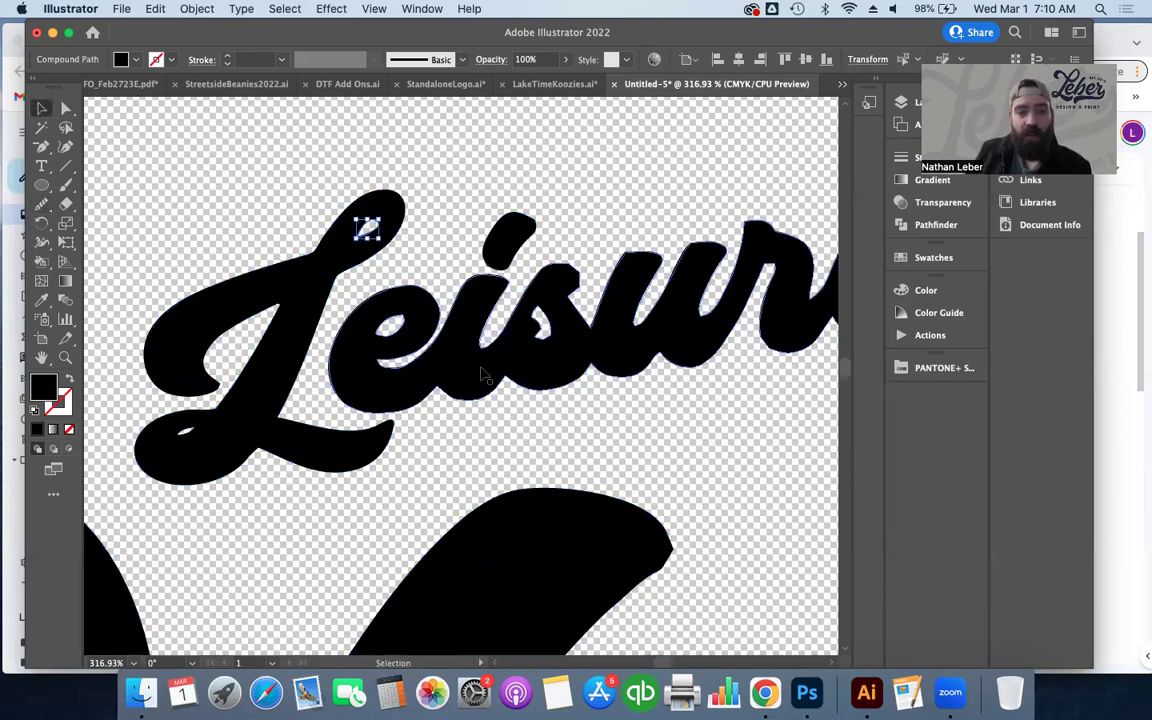
{"action": "left_click", "coordinate": [567, 372]}
{"action": "left_click", "coordinate": [41, 203]}
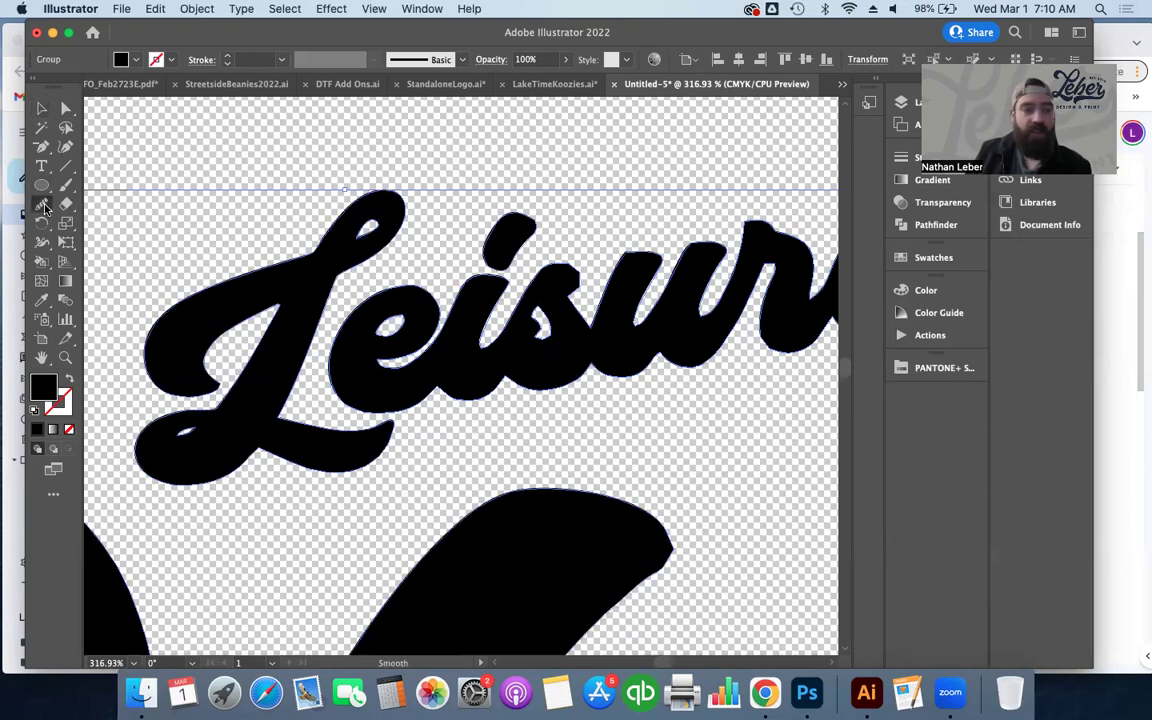
{"action": "left_click", "coordinate": [565, 293], "text": "super"}
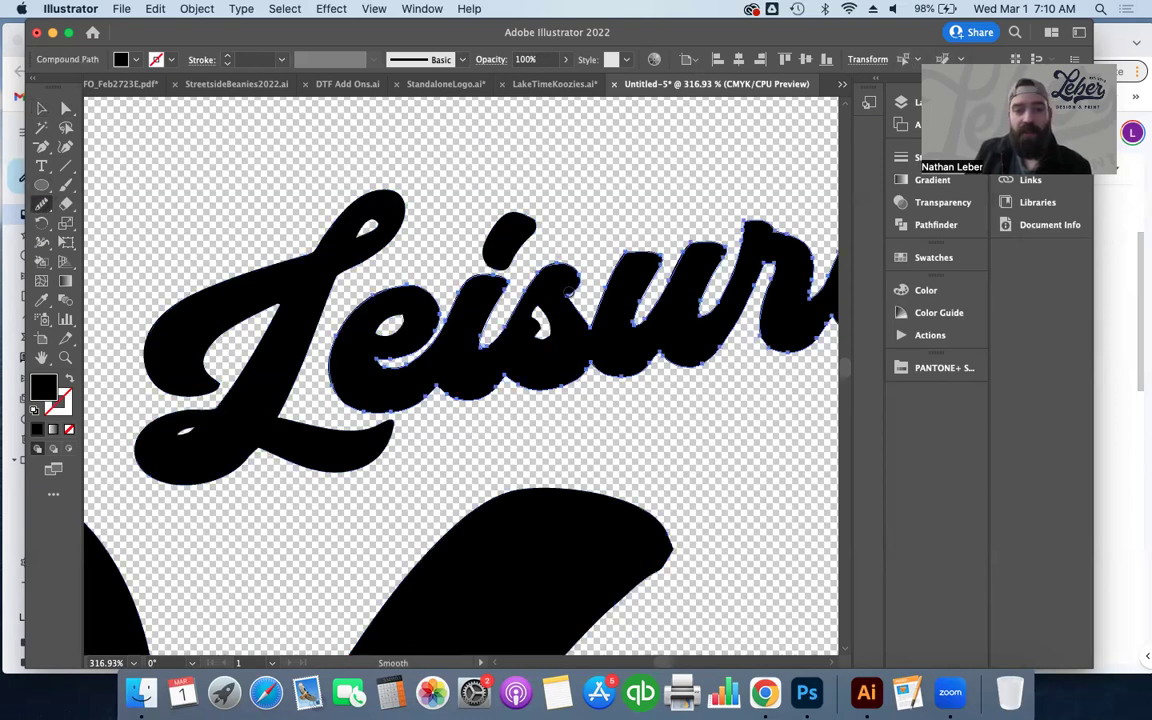
{"action": "scroll", "coordinate": [546, 290], "scroll_direction": "right", "scroll_amount": 4}
{"action": "scroll", "coordinate": [546, 290], "scroll_direction": "up", "scroll_amount": 1}
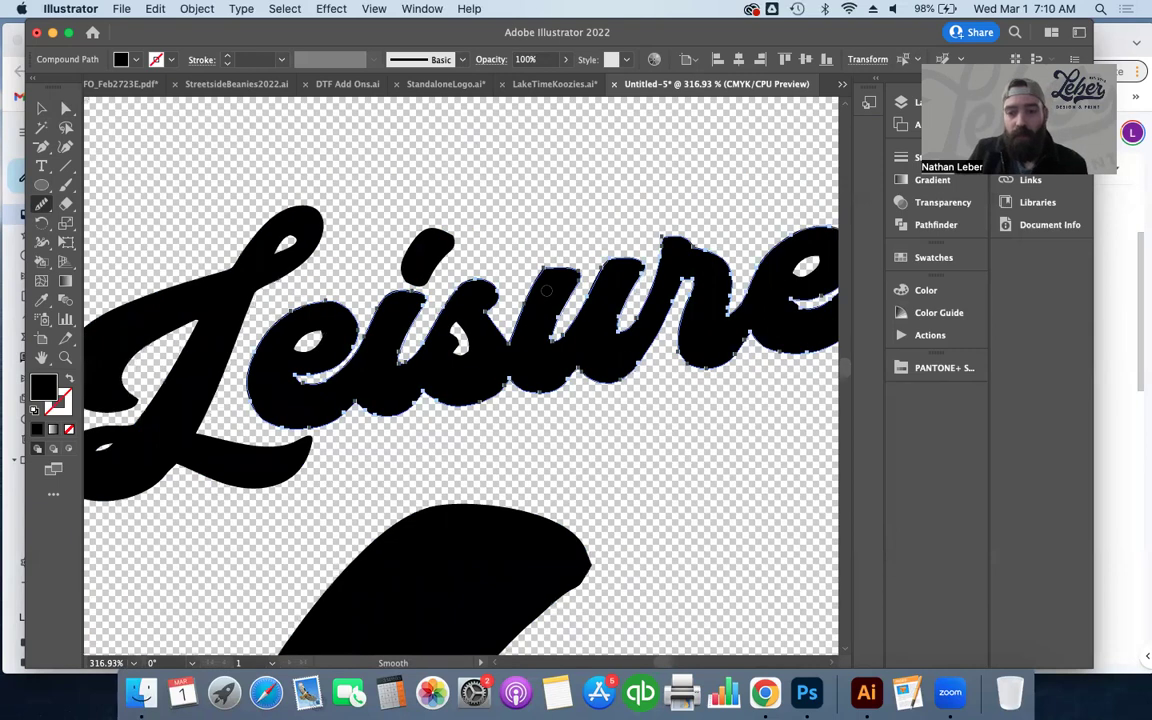
- Reselect the artwork group and smooth the counter of the s in Leisure
{"action": "left_click", "coordinate": [41, 107]}
{"action": "left_click", "coordinate": [355, 362]}
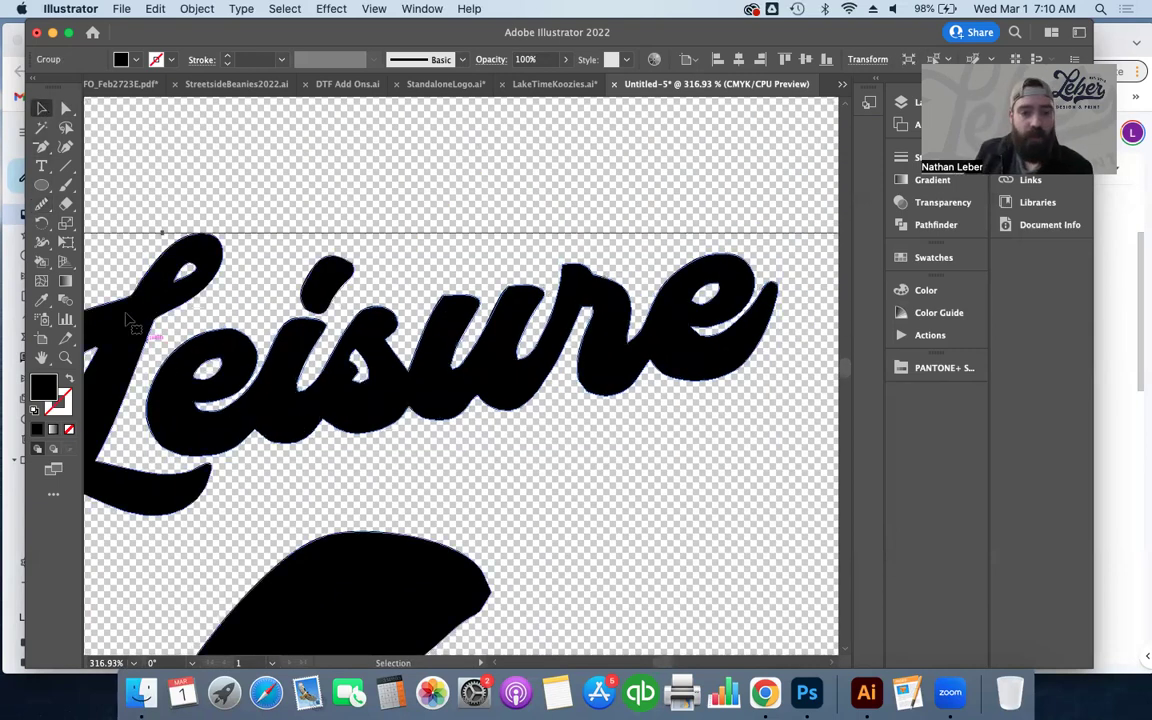
{"action": "left_click", "coordinate": [41, 203]}
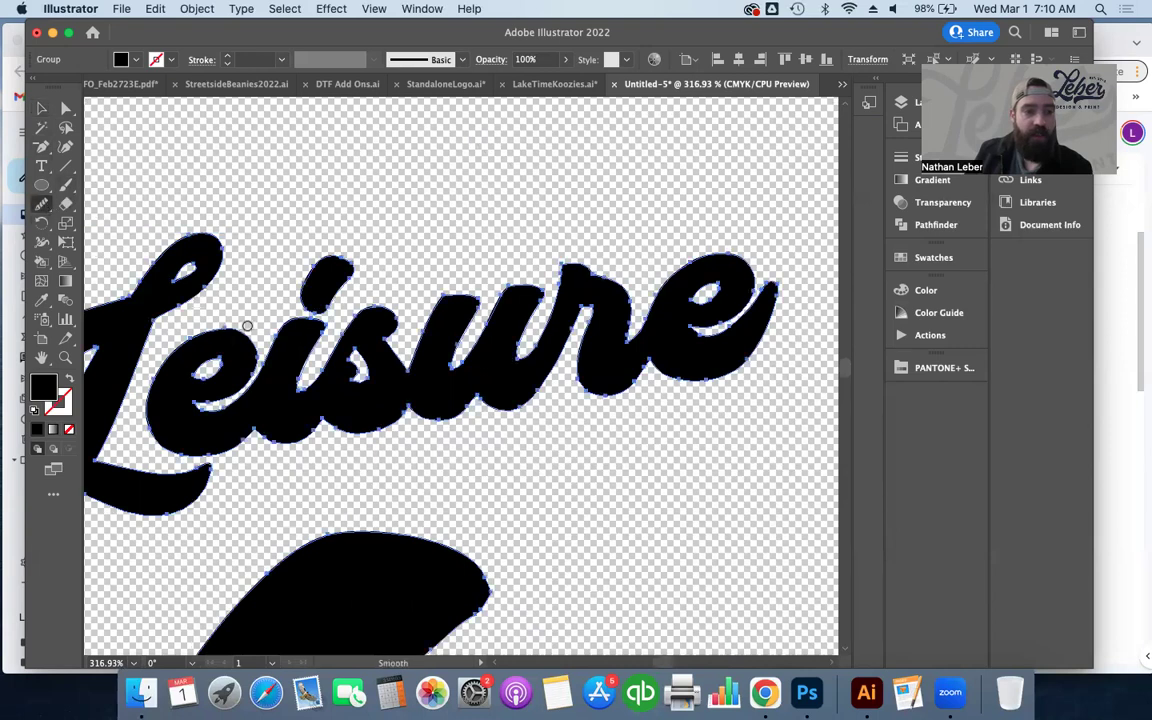
{"action": "left_click", "coordinate": [355, 360], "text": "super"}
{"action": "left_click_drag", "start_coordinate": [354, 357], "coordinate": [352, 393]}
{"action": "key", "text": "v"}
{"action": "key", "text": "Delete"}
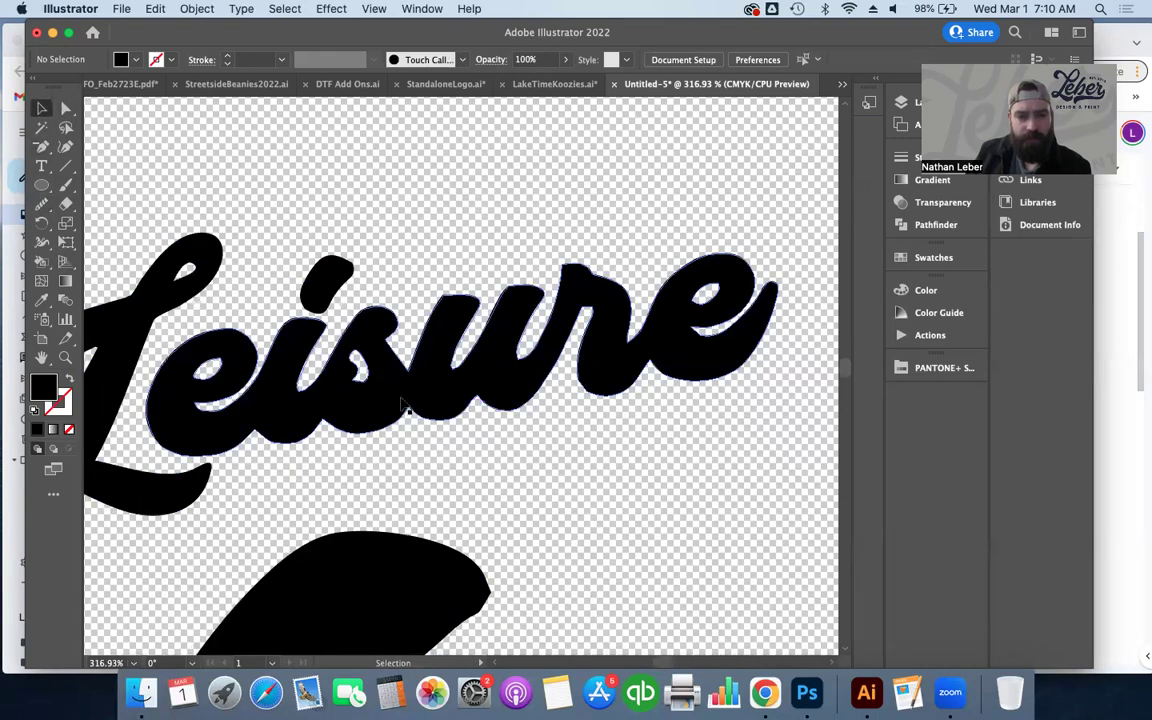
- Reselect the artwork group and smooth the counter of the final e in Leisure
{"action": "left_click", "coordinate": [655, 292]}
{"action": "left_click", "coordinate": [41, 203]}
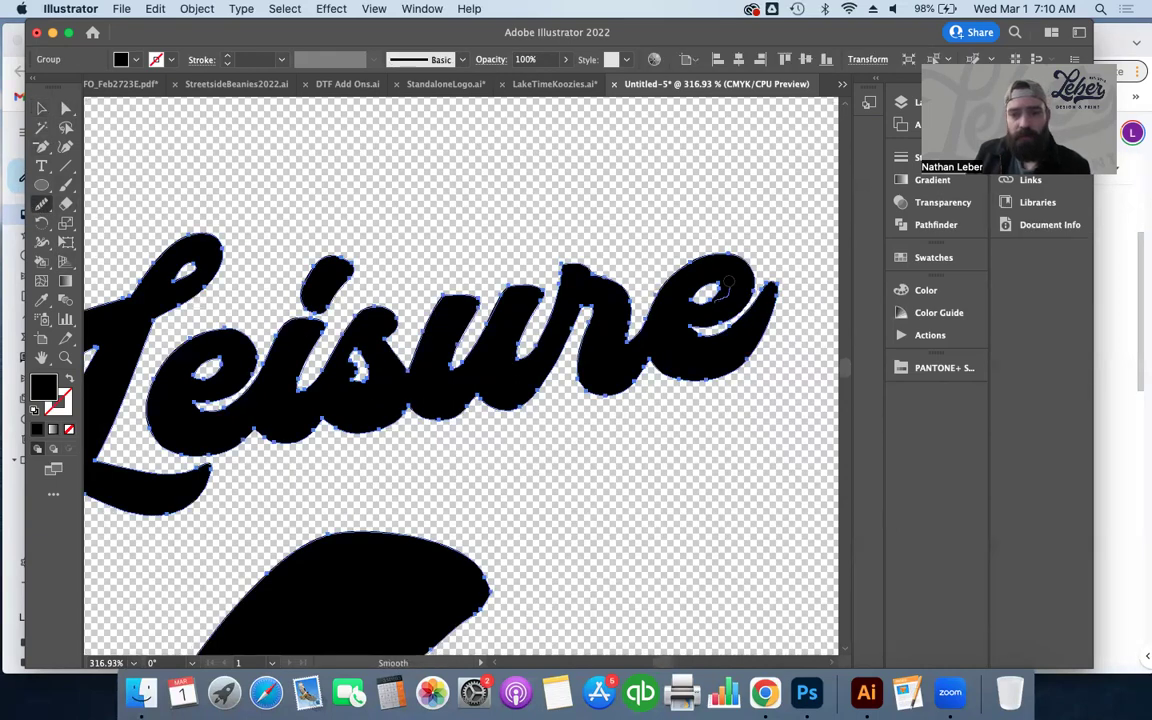
{"action": "left_click", "coordinate": [708, 292], "text": "super"}
{"action": "left_click_drag", "start_coordinate": [717, 298], "coordinate": [703, 301]}
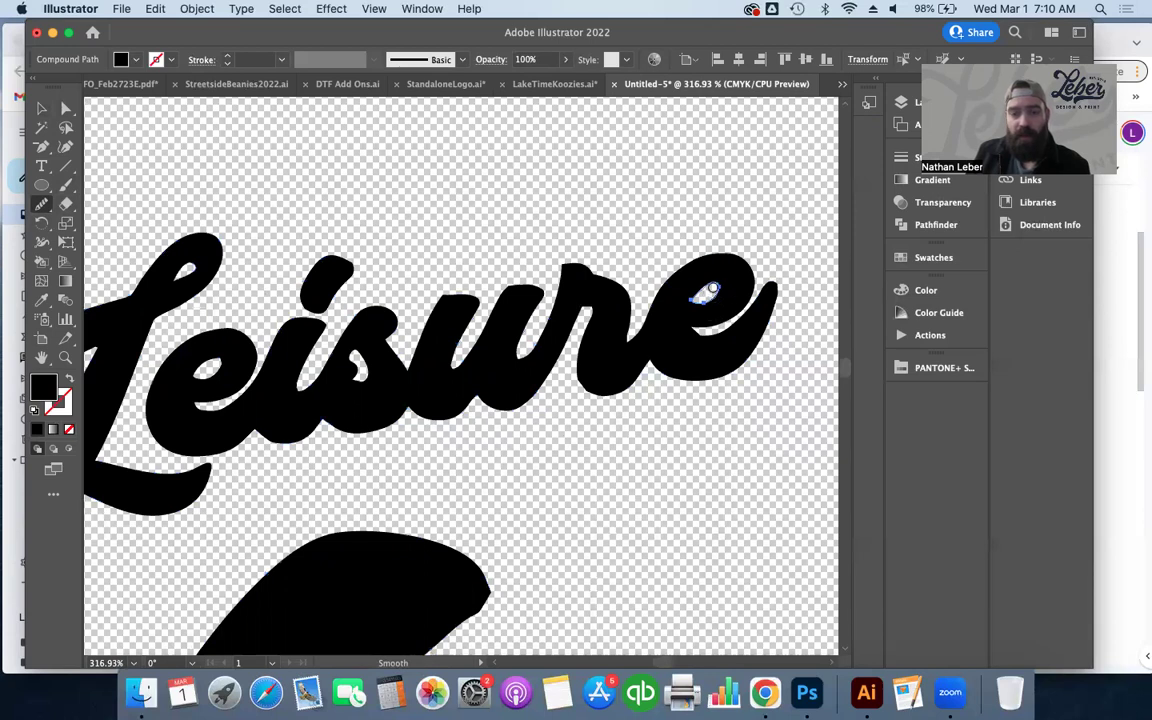
{"action": "left_click", "coordinate": [41, 108]}
{"action": "key", "text": "Delete"}
- Reselect the artwork group and smooth the top of the u and the rounded base of the r in Leisure
{"action": "left_click", "coordinate": [539, 282]}
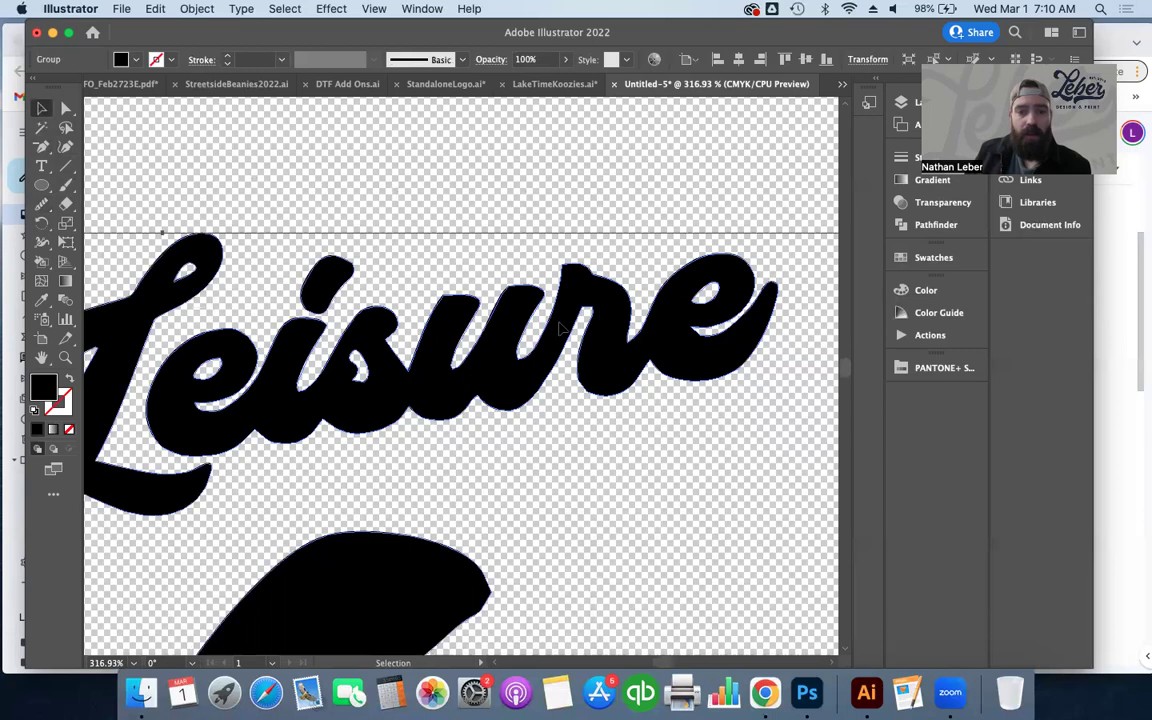
{"action": "left_click", "coordinate": [41, 201]}
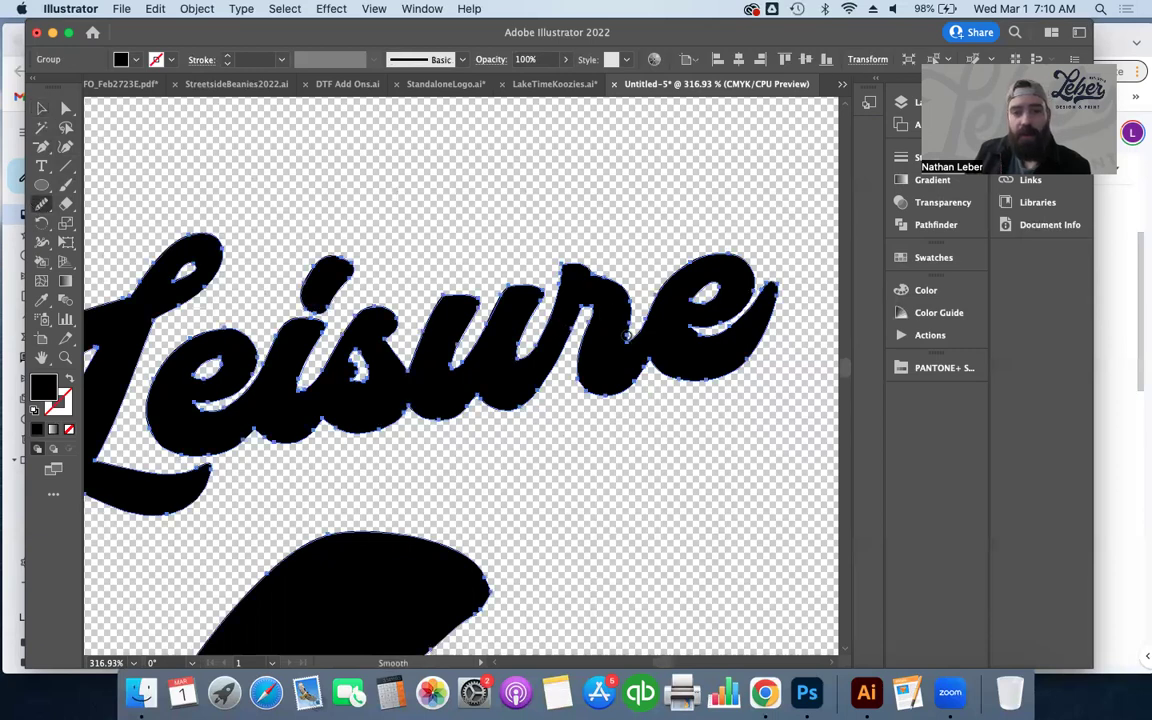
{"action": "left_click", "coordinate": [535, 284], "text": "super"}
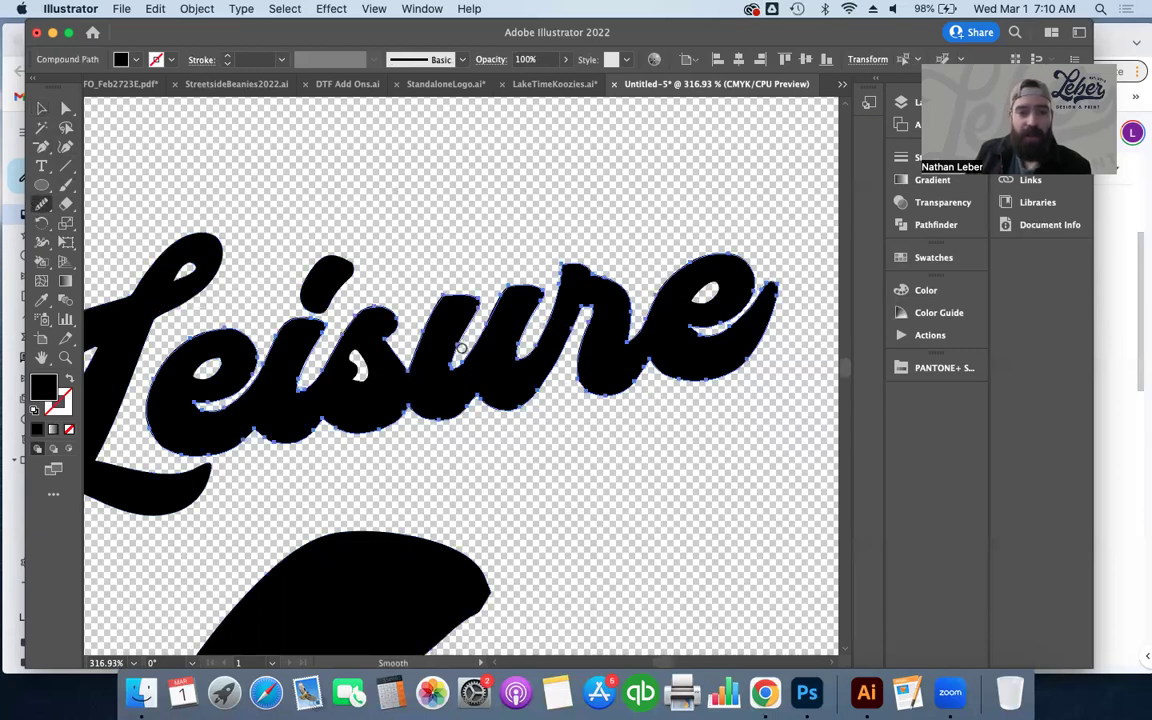
{"action": "left_click_drag", "start_coordinate": [574, 385], "coordinate": [603, 400]}
{"action": "scroll", "coordinate": [710, 428], "scroll_direction": "down", "scroll_amount": 2}
{"action": "scroll", "coordinate": [710, 428], "scroll_direction": "down", "scroll_amount": 10}
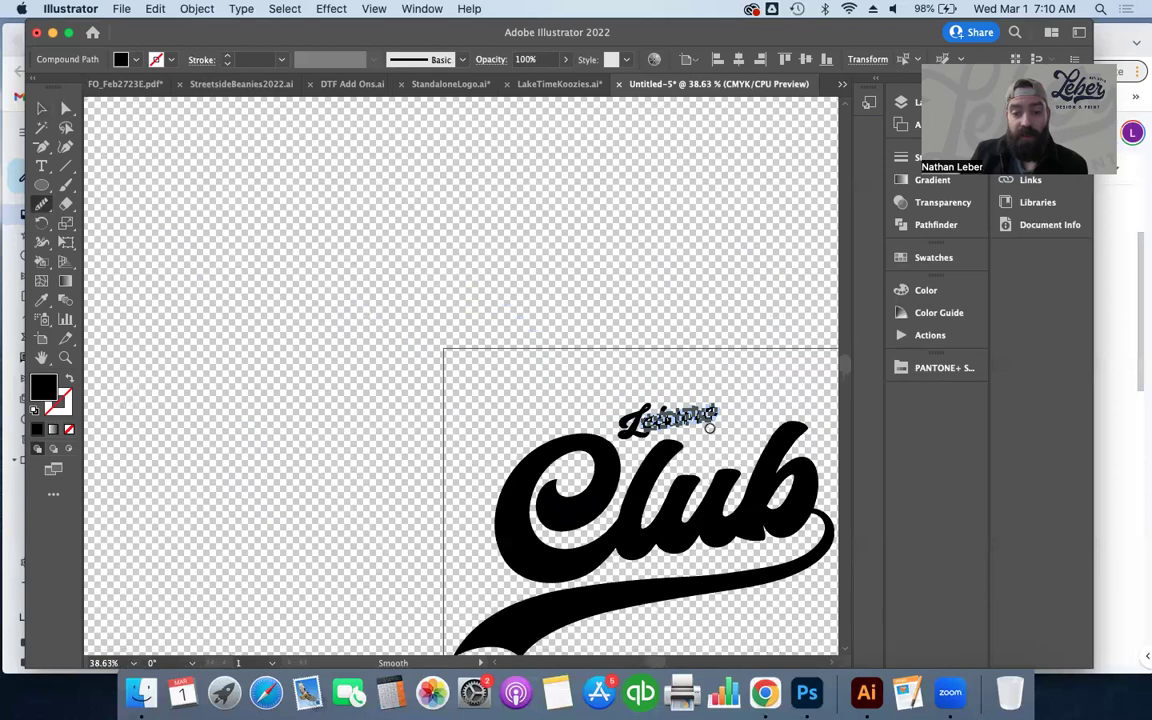
- Deselect the artwork and review the whole logo on the artboard
{"action": "scroll", "coordinate": [710, 428], "scroll_direction": "down", "scroll_amount": 5}
{"action": "scroll", "coordinate": [710, 428], "scroll_direction": "right", "scroll_amount": 3}
{"action": "key", "text": "v"}
{"action": "left_click", "coordinate": [728, 473]}
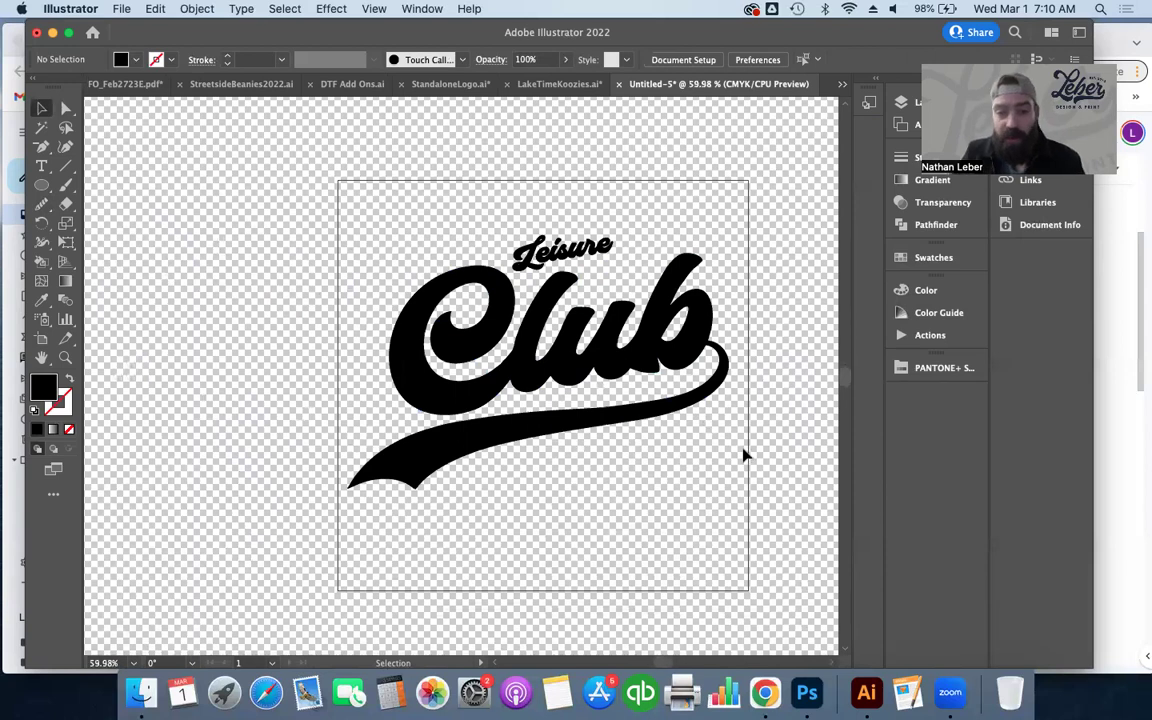
{"action": "scroll", "coordinate": [745, 455], "scroll_direction": "up", "scroll_amount": 3}
{"action": "scroll", "coordinate": [754, 451], "scroll_direction": "down", "scroll_amount": 1}
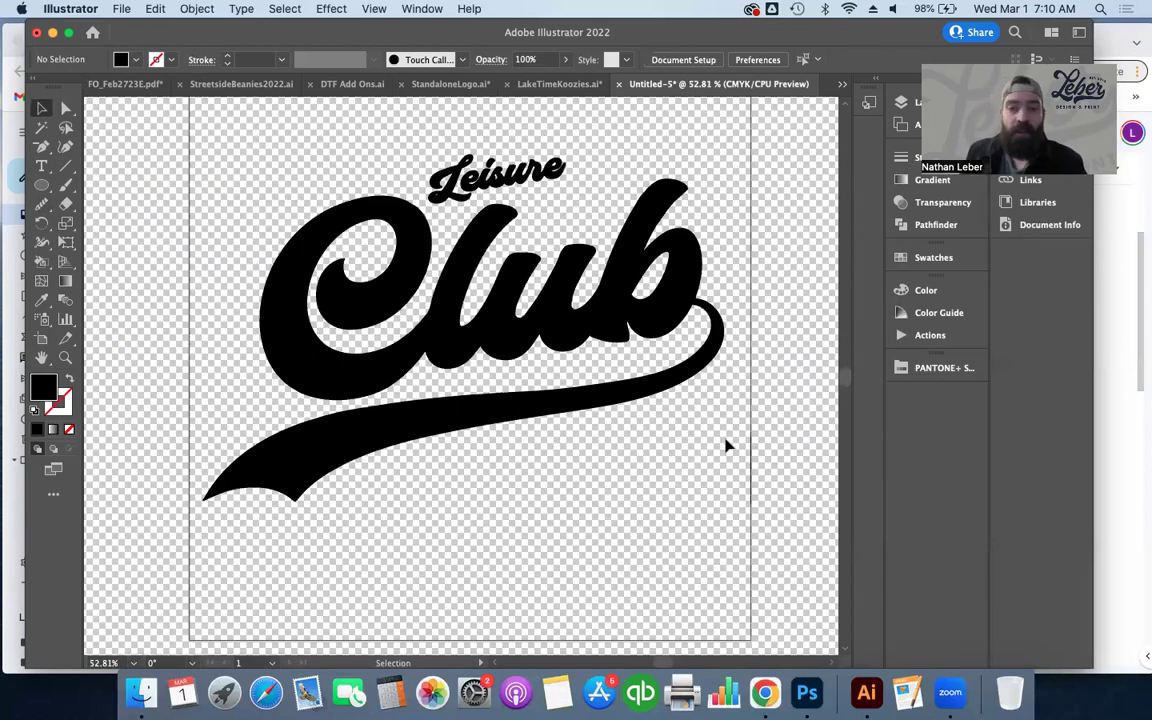
- Select the artwork group and smooth both sides and the lower end of the b's counter in Club
{"action": "scroll", "coordinate": [731, 433], "scroll_direction": "up", "scroll_amount": 8}
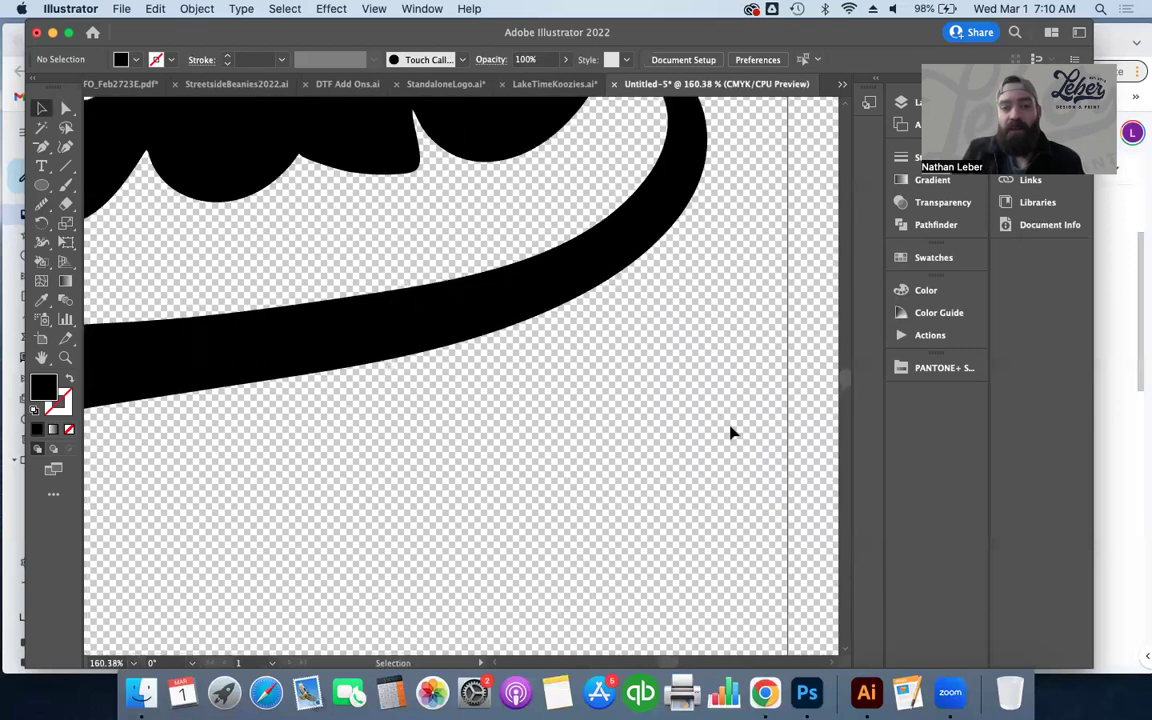
{"action": "scroll", "coordinate": [731, 433], "scroll_direction": "up", "scroll_amount": 7}
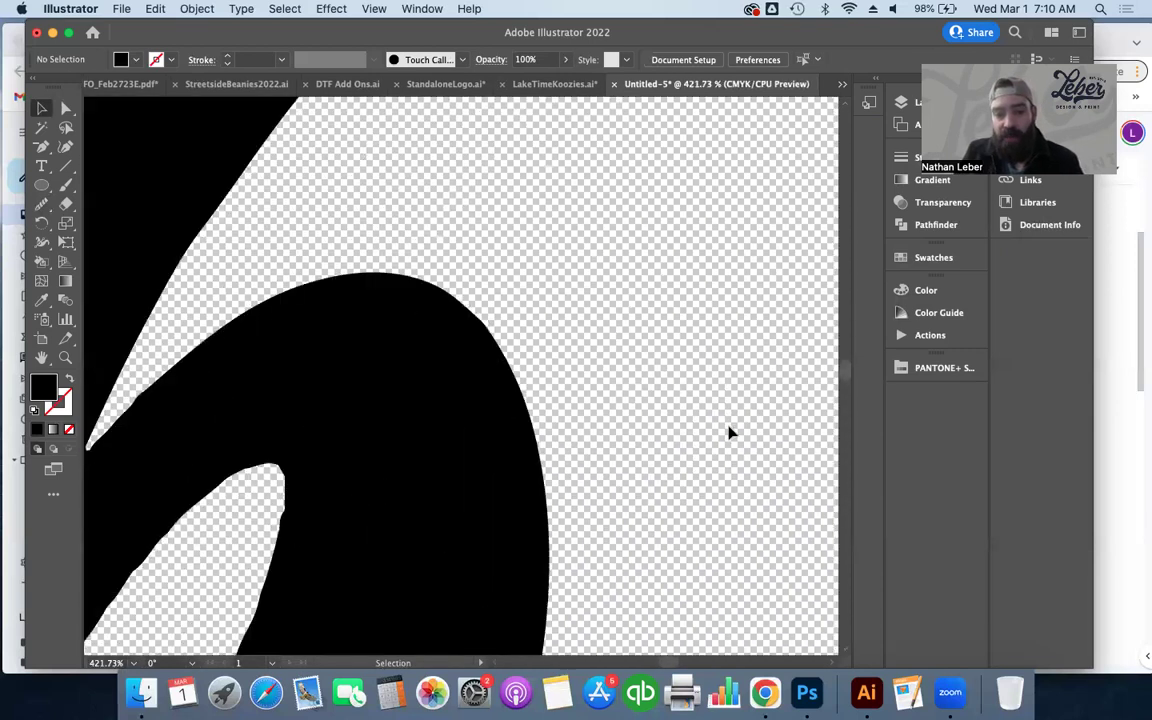
{"action": "scroll", "coordinate": [731, 433], "scroll_direction": "down", "scroll_amount": 3}
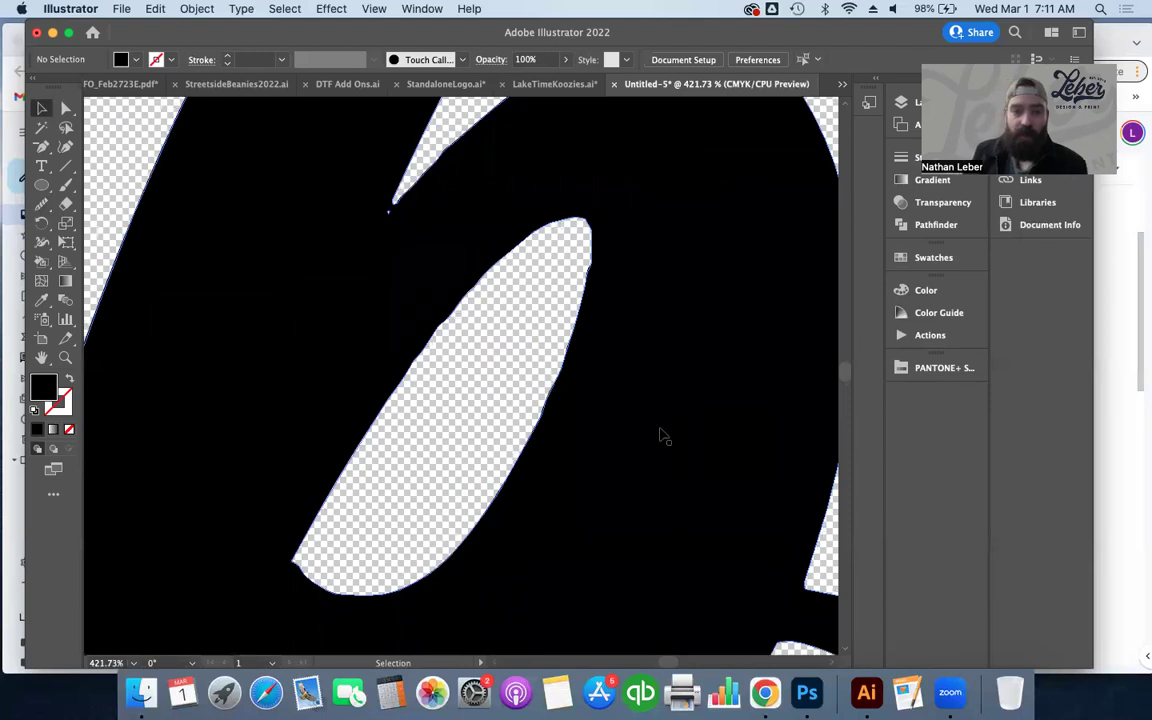
{"action": "left_click", "coordinate": [314, 383]}
{"action": "left_click", "coordinate": [40, 203]}
{"action": "mouse_move", "coordinate": [597, 274]}
{"action": "left_mouse_down"}
{"action": "mouse_move", "coordinate": [411, 537]}
{"action": "mouse_move", "coordinate": [490, 461]}
{"action": "left_mouse_up"}
{"action": "left_click_drag", "start_coordinate": [587, 240], "coordinate": [243, 472]}
{"action": "left_click_drag", "start_coordinate": [301, 560], "coordinate": [393, 591]}
- Reselect the artwork group and smooth the notch where the b's bowl meets its stem in Club
{"action": "scroll", "coordinate": [400, 573], "scroll_direction": "up", "scroll_amount": 5}
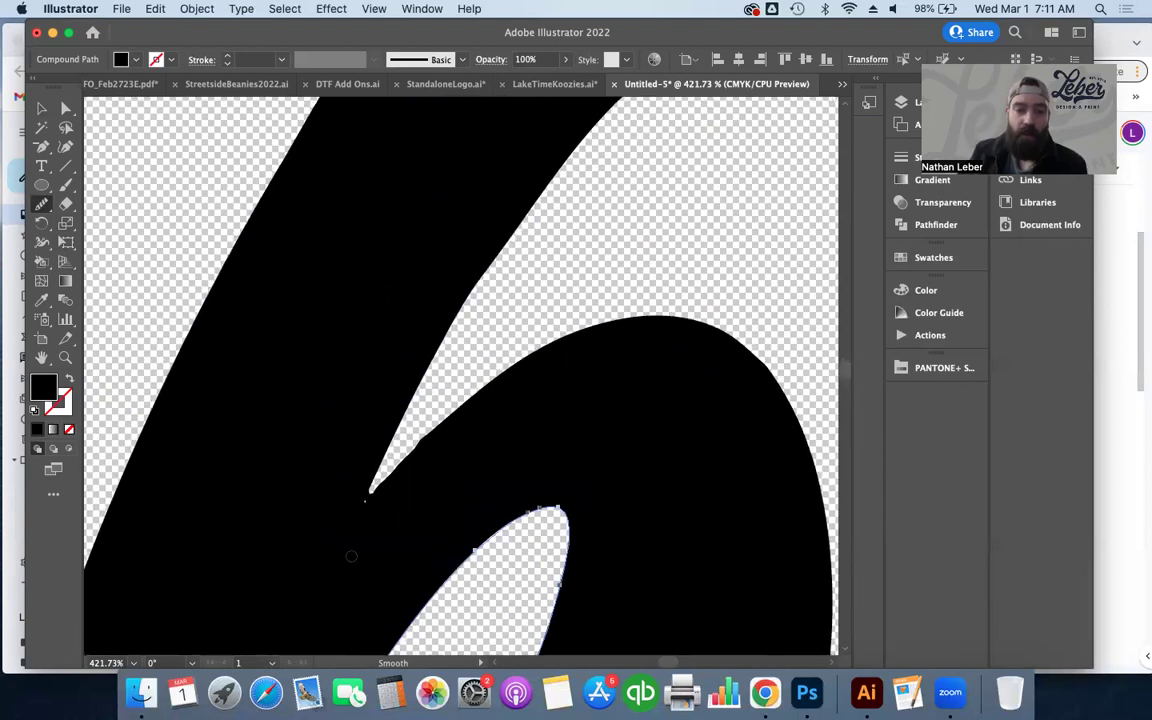
{"action": "left_click", "coordinate": [41, 108]}
{"action": "left_click_drag", "start_coordinate": [240, 590], "coordinate": [490, 450]}
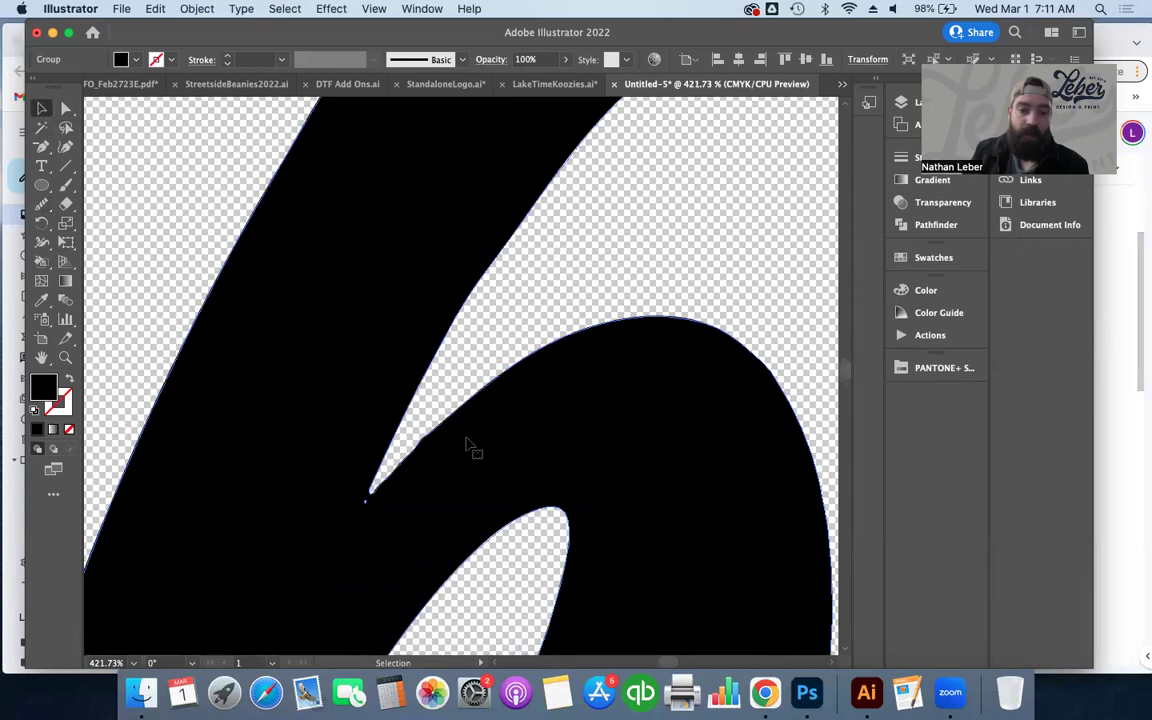
{"action": "left_click", "coordinate": [44, 204]}
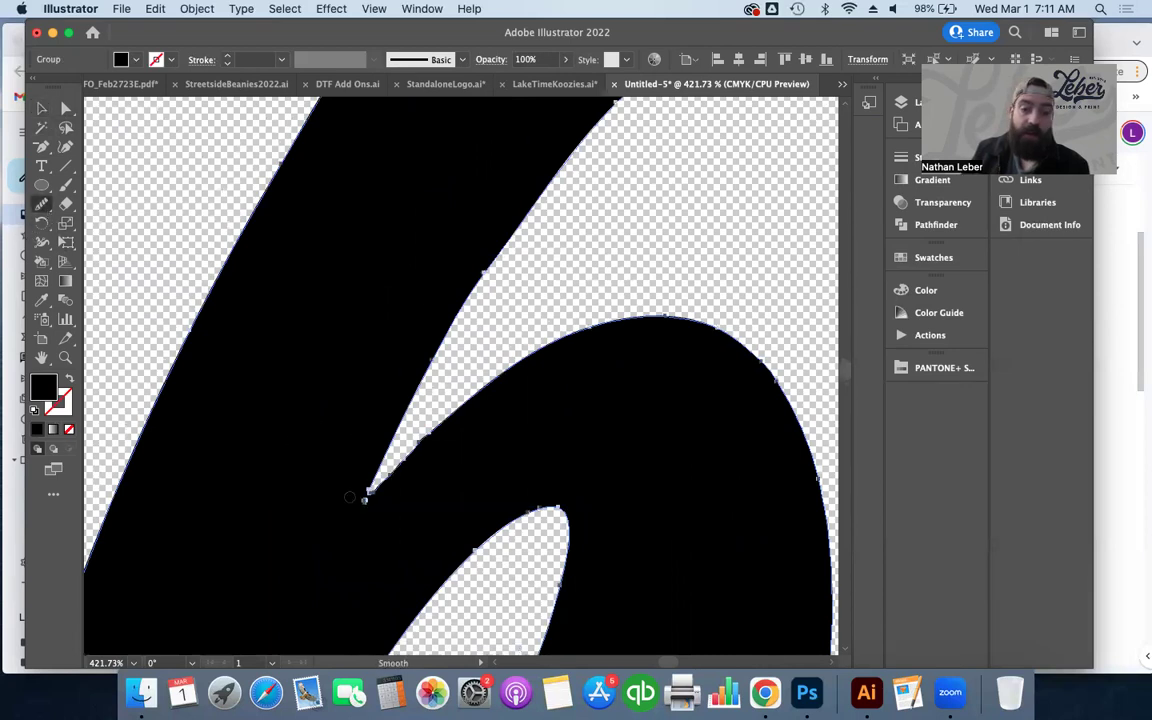
{"action": "left_click_drag", "start_coordinate": [365, 498], "coordinate": [511, 404]}
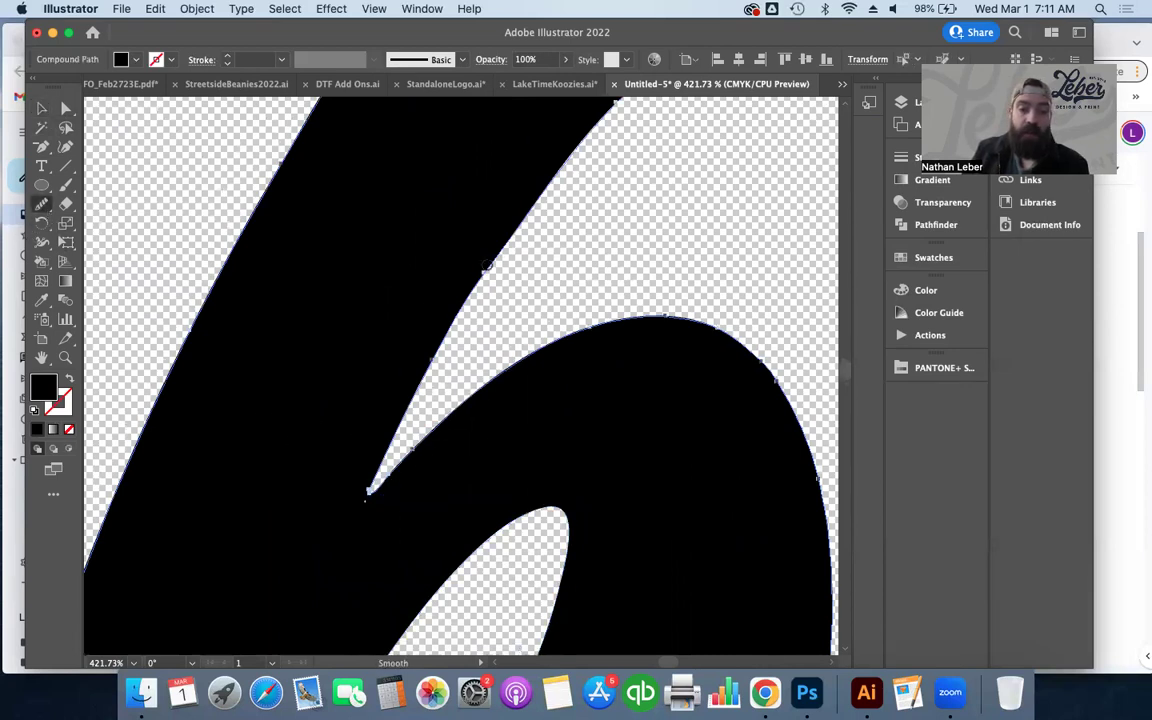
- Smooth the outer curve of the C in Club at its upper right and along its right side
{"action": "scroll", "coordinate": [490, 263], "scroll_direction": "down", "scroll_amount": 5}
{"action": "scroll", "coordinate": [490, 263], "scroll_direction": "left", "scroll_amount": 2}
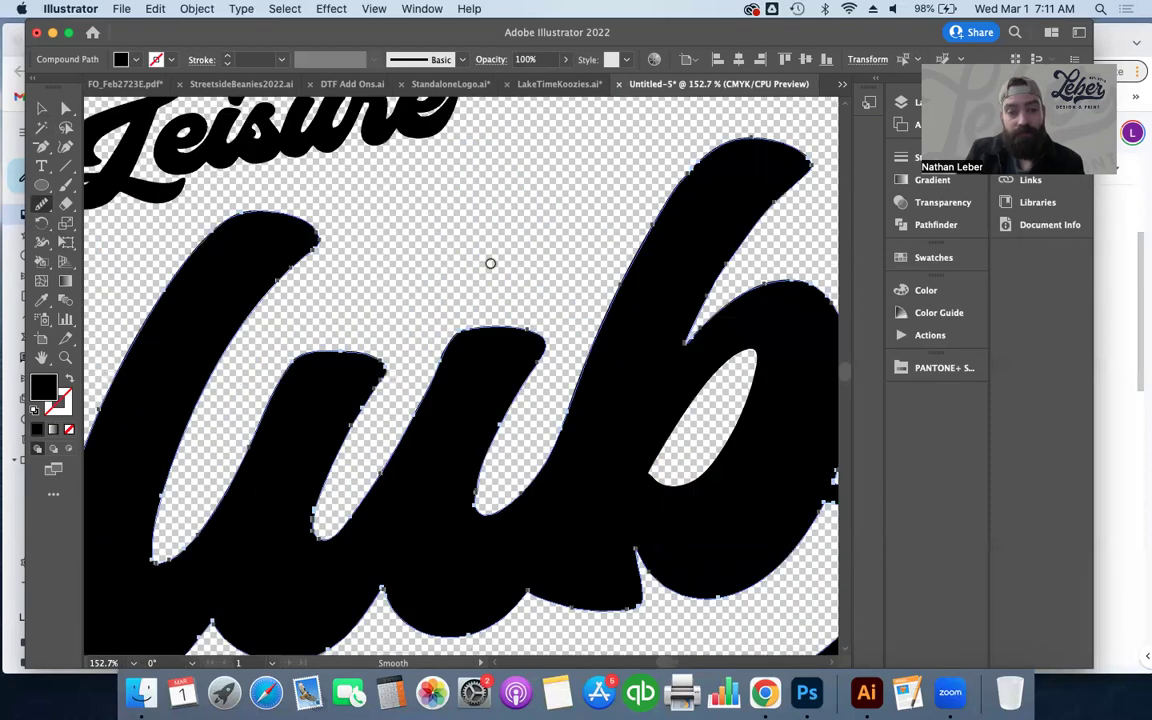
{"action": "scroll", "coordinate": [490, 263], "scroll_direction": "left", "scroll_amount": 5}
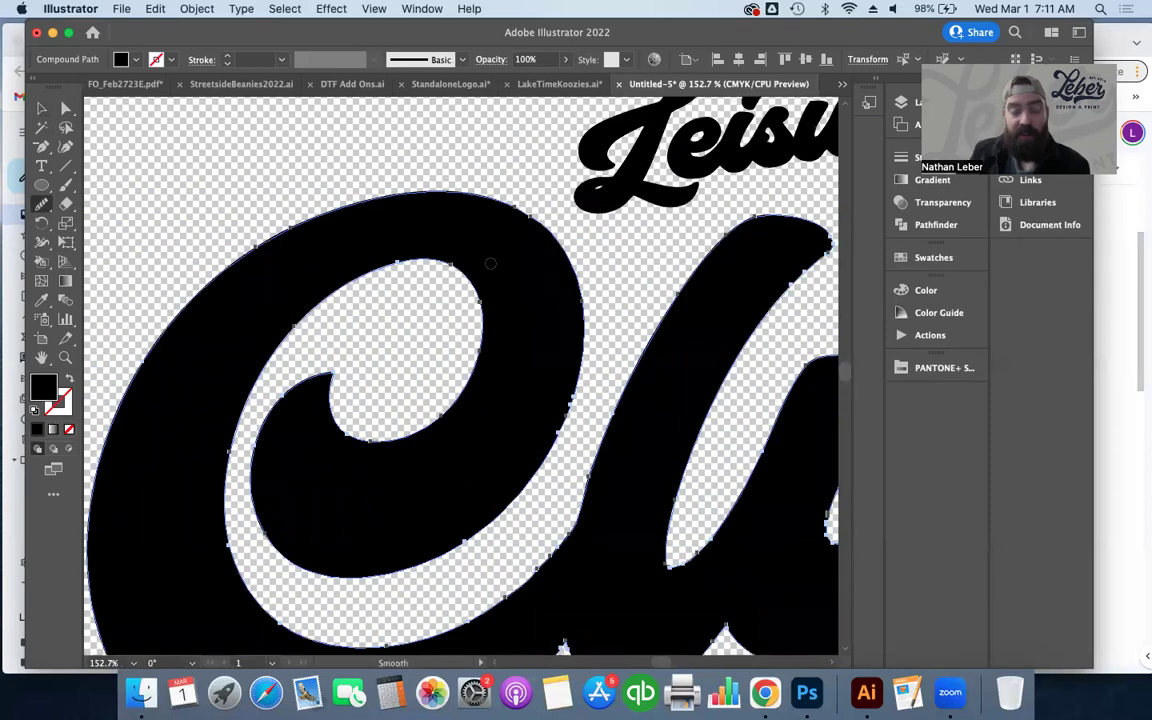
{"action": "mouse_move", "coordinate": [535, 231]}
{"action": "left_mouse_down"}
{"action": "mouse_move", "coordinate": [515, 201]}
{"action": "mouse_move", "coordinate": [478, 204]}
{"action": "left_mouse_up"}
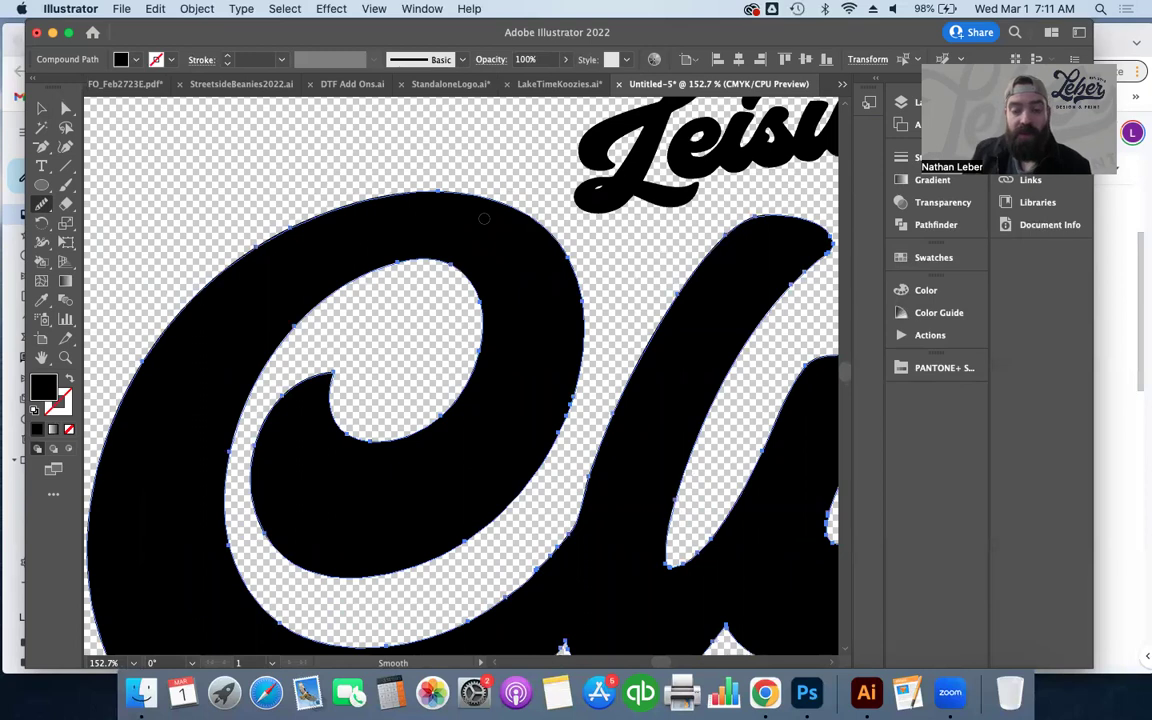
{"action": "scroll", "coordinate": [484, 218], "scroll_direction": "down", "scroll_amount": 2}
{"action": "left_click_drag", "start_coordinate": [548, 408], "coordinate": [513, 473]}
- Smooth the inner curve joining the l to the u in Club and deselect the artwork
{"action": "scroll", "coordinate": [514, 475], "scroll_direction": "right", "scroll_amount": 6}
{"action": "scroll", "coordinate": [514, 475], "scroll_direction": "down", "scroll_amount": 3}
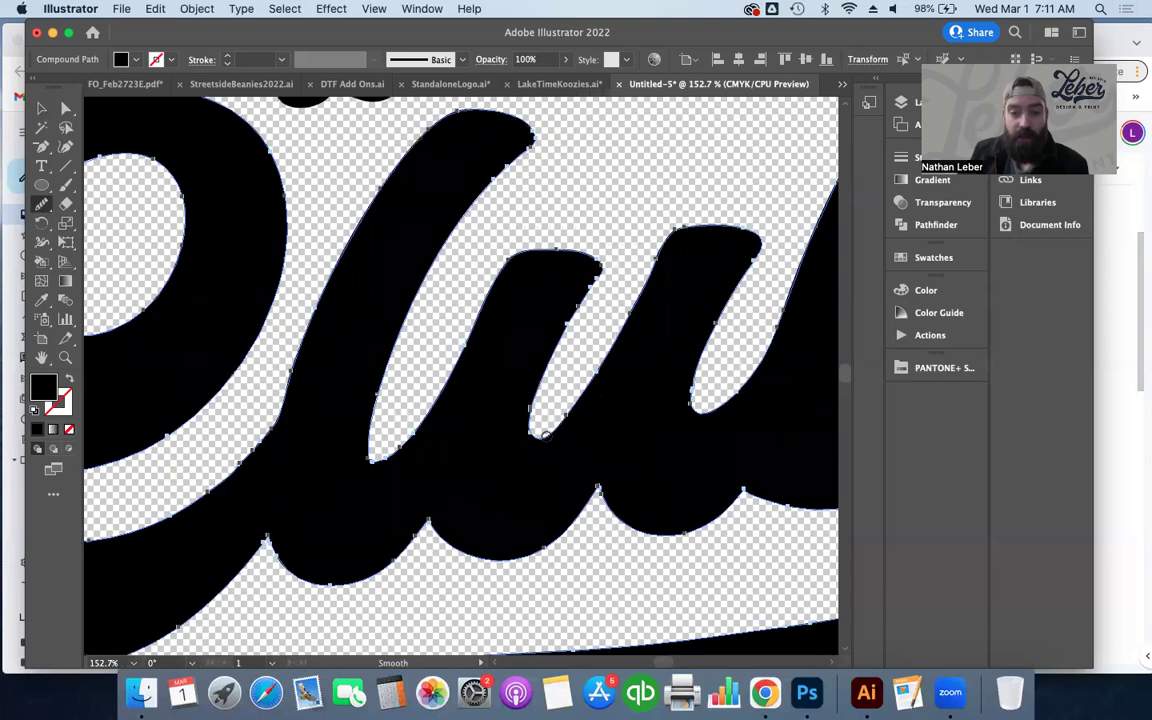
{"action": "left_click_drag", "start_coordinate": [412, 443], "coordinate": [440, 392]}
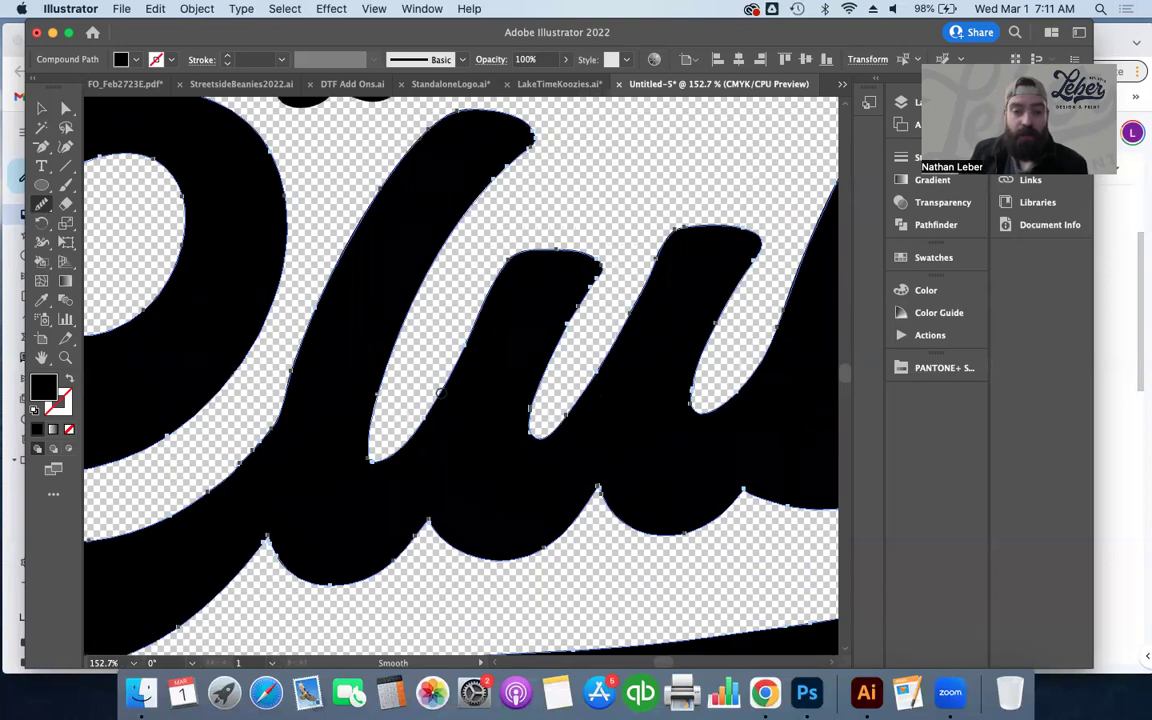
{"action": "scroll", "coordinate": [441, 392], "scroll_direction": "up", "scroll_amount": 5}
{"action": "scroll", "coordinate": [441, 392], "scroll_direction": "down", "scroll_amount": 8}
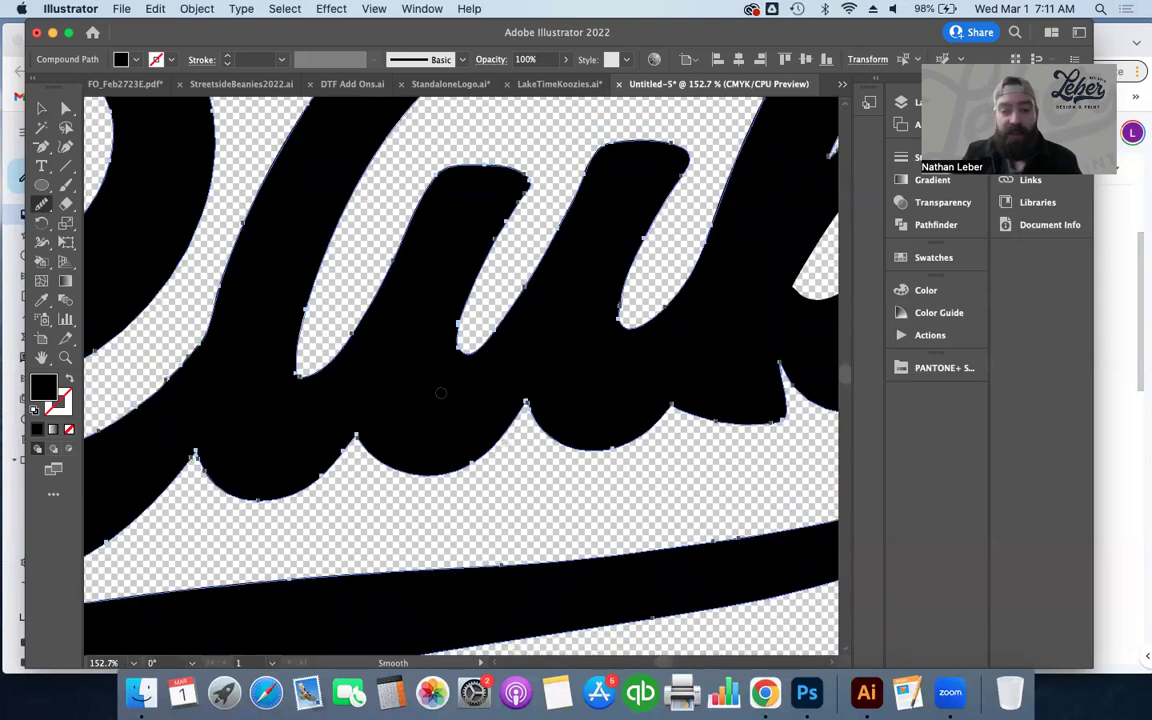
{"action": "scroll", "coordinate": [441, 392], "scroll_direction": "down", "scroll_amount": 4}
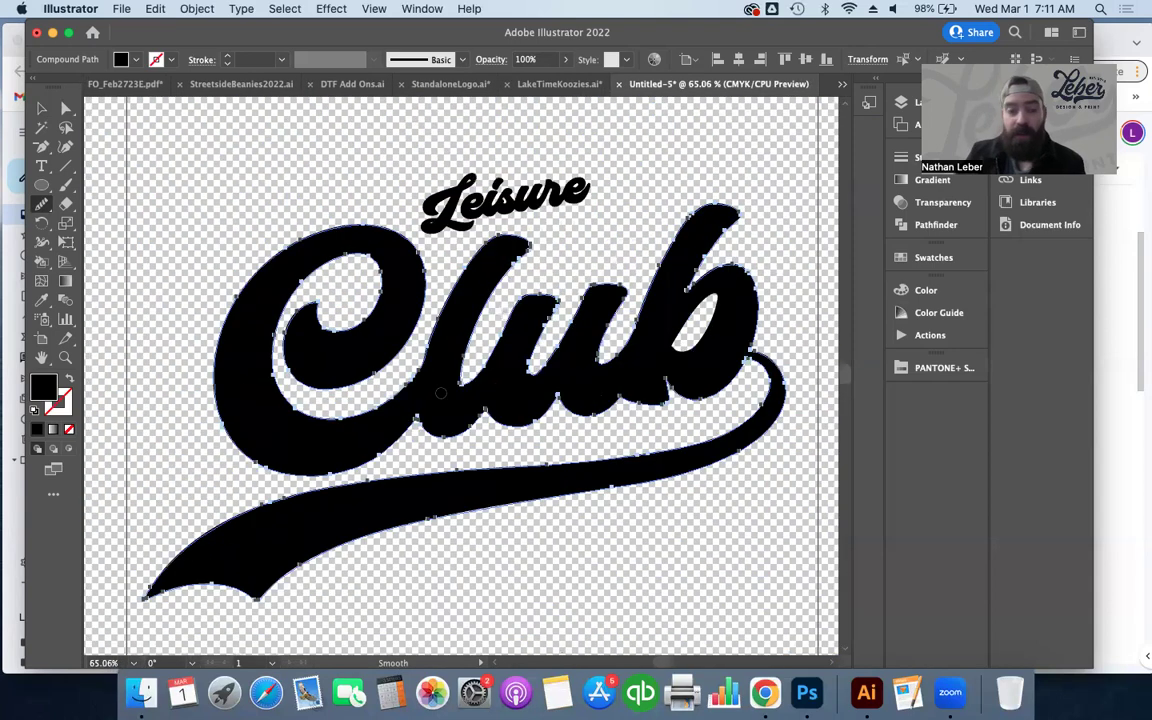
{"action": "left_click", "coordinate": [41, 108]}
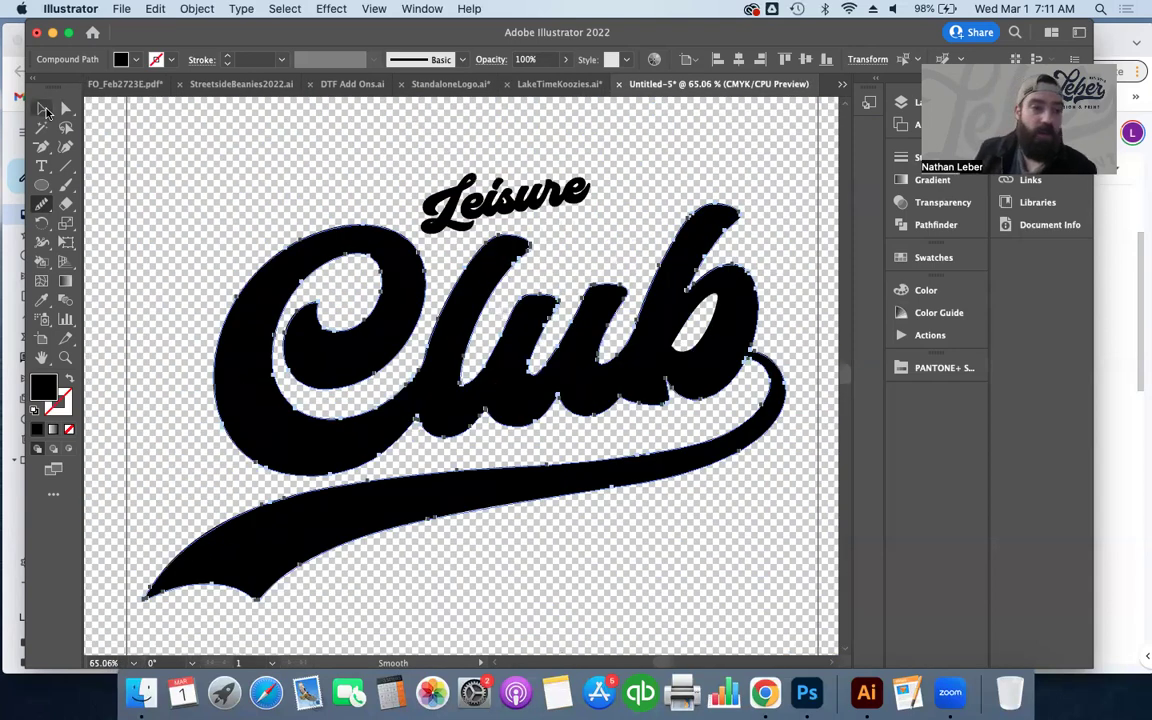
{"action": "left_click", "coordinate": [92, 177]}
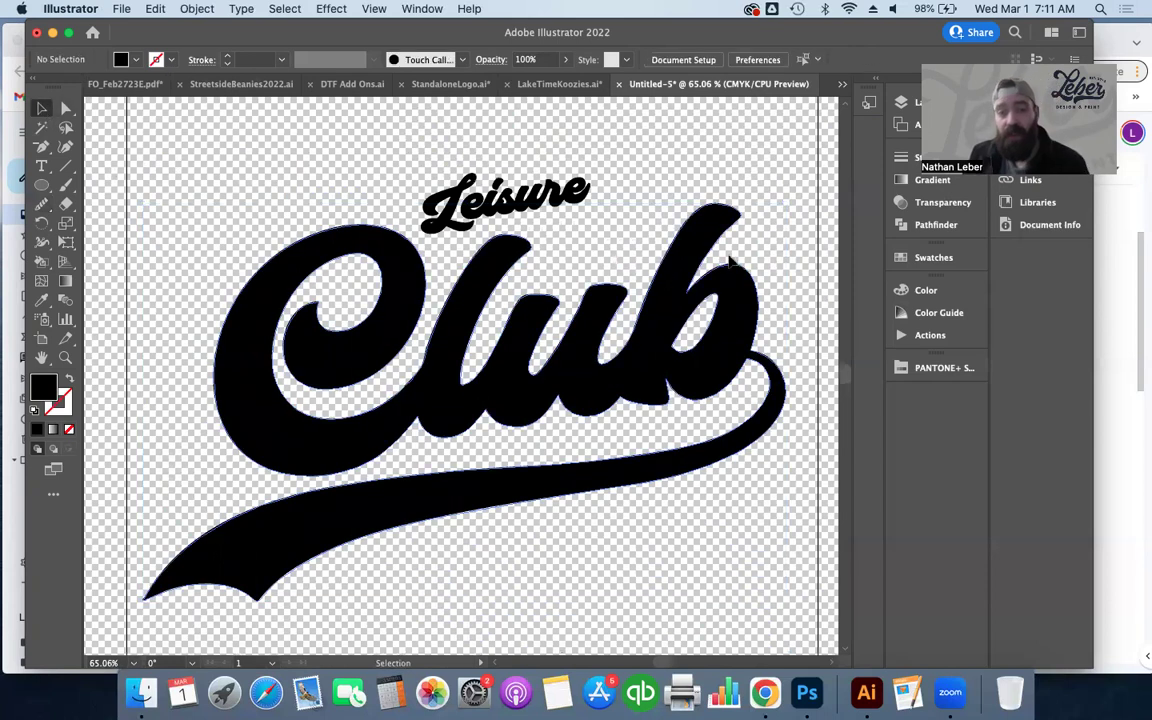
- Reselect the artwork group, smooth the upper end and left edge of the b's stem in Club, and deselect
{"action": "left_click", "coordinate": [496, 244]}
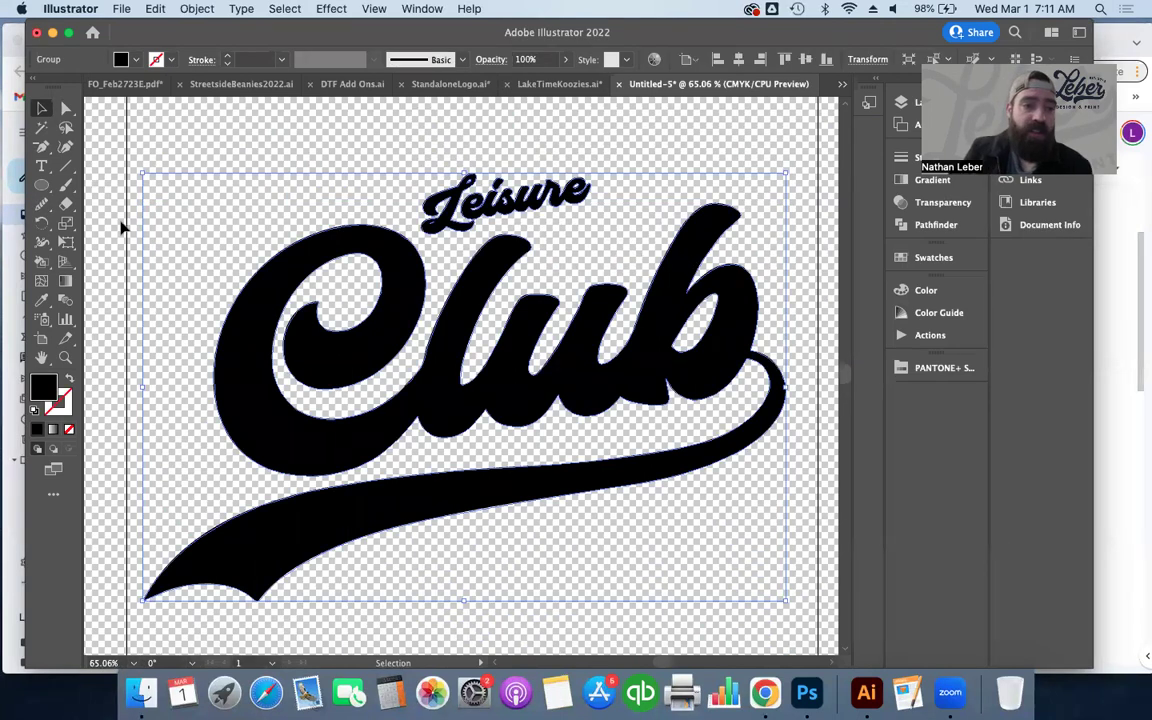
{"action": "left_click", "coordinate": [42, 205]}
{"action": "scroll", "coordinate": [726, 199], "scroll_direction": "up", "scroll_amount": 5}
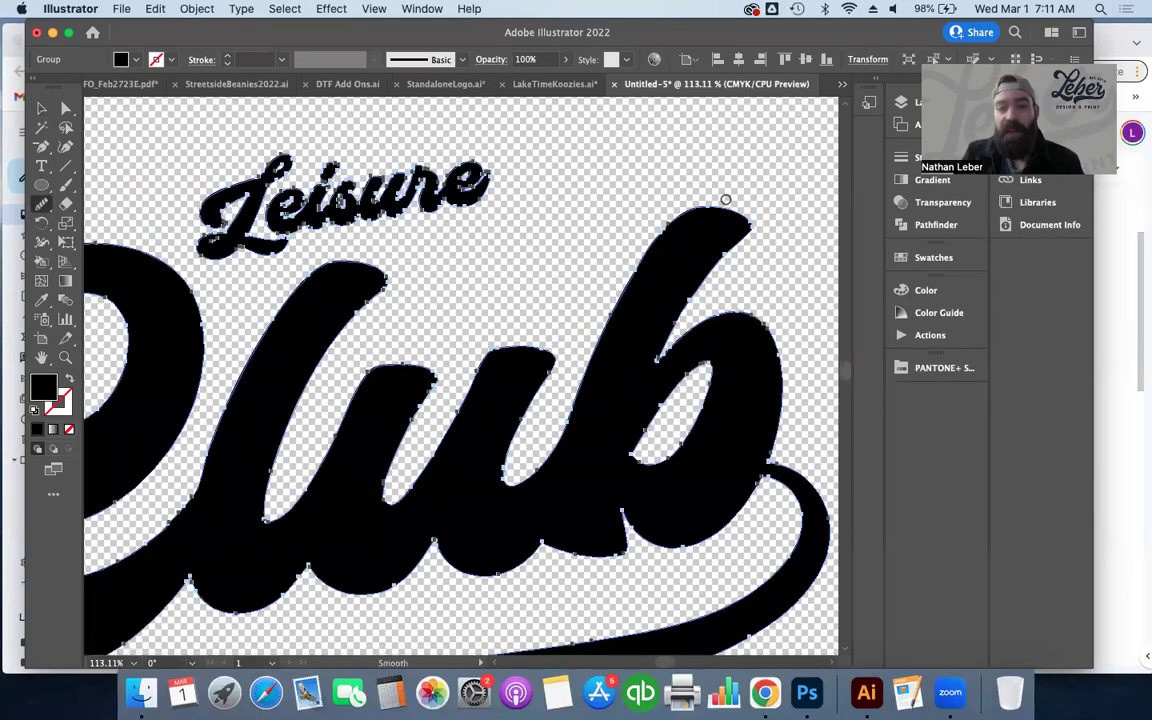
{"action": "left_click_drag", "start_coordinate": [656, 225], "coordinate": [578, 335]}
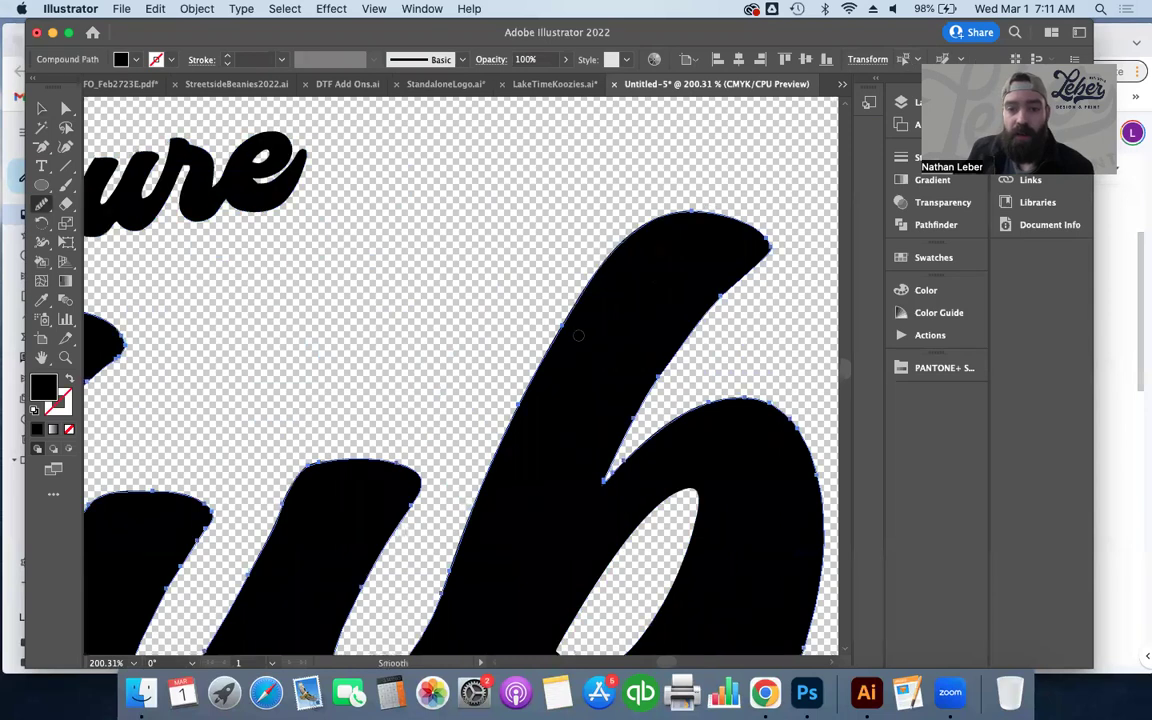
{"action": "mouse_move", "coordinate": [775, 225]}
{"action": "left_mouse_down"}
{"action": "mouse_move", "coordinate": [690, 212]}
{"action": "mouse_move", "coordinate": [680, 245]}
{"action": "left_mouse_up"}
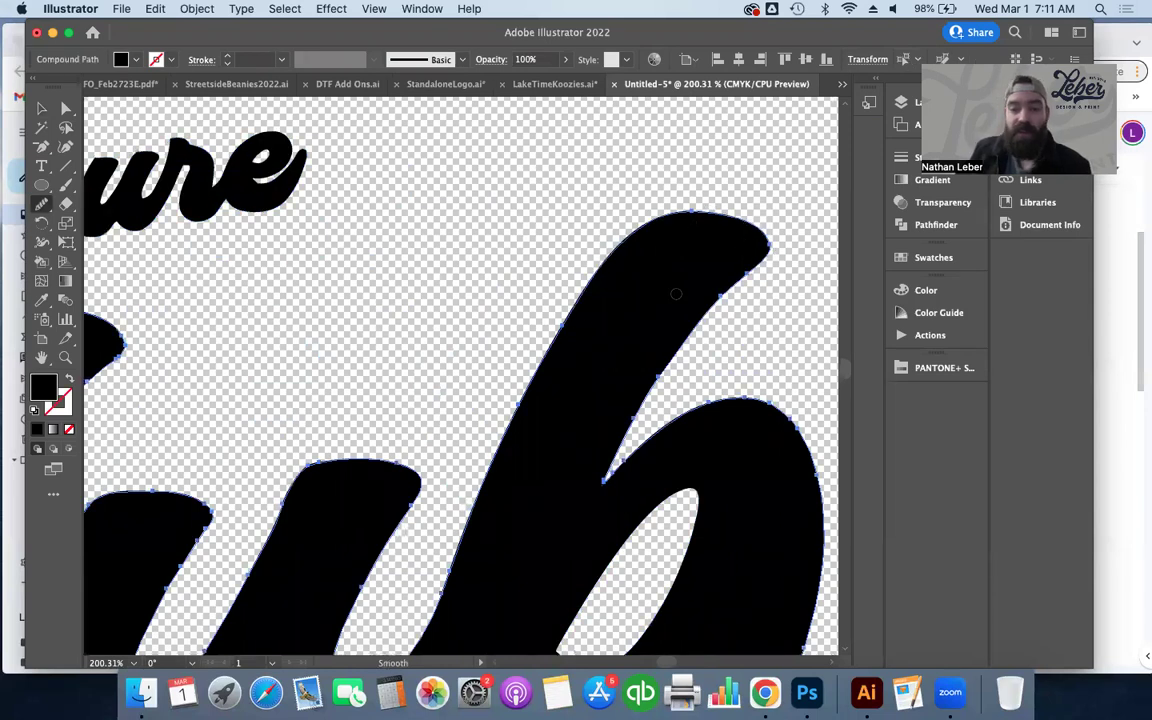
{"action": "scroll", "coordinate": [562, 317], "scroll_direction": "left", "scroll_amount": 10}
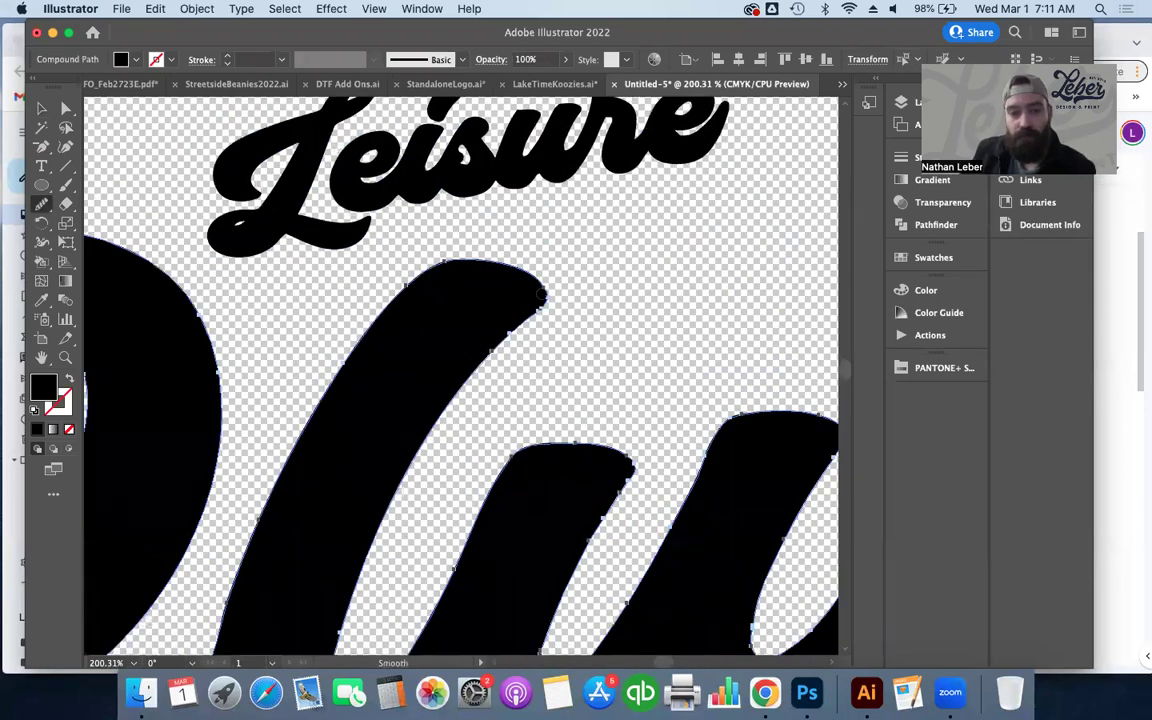
{"action": "left_click", "coordinate": [41, 107]}
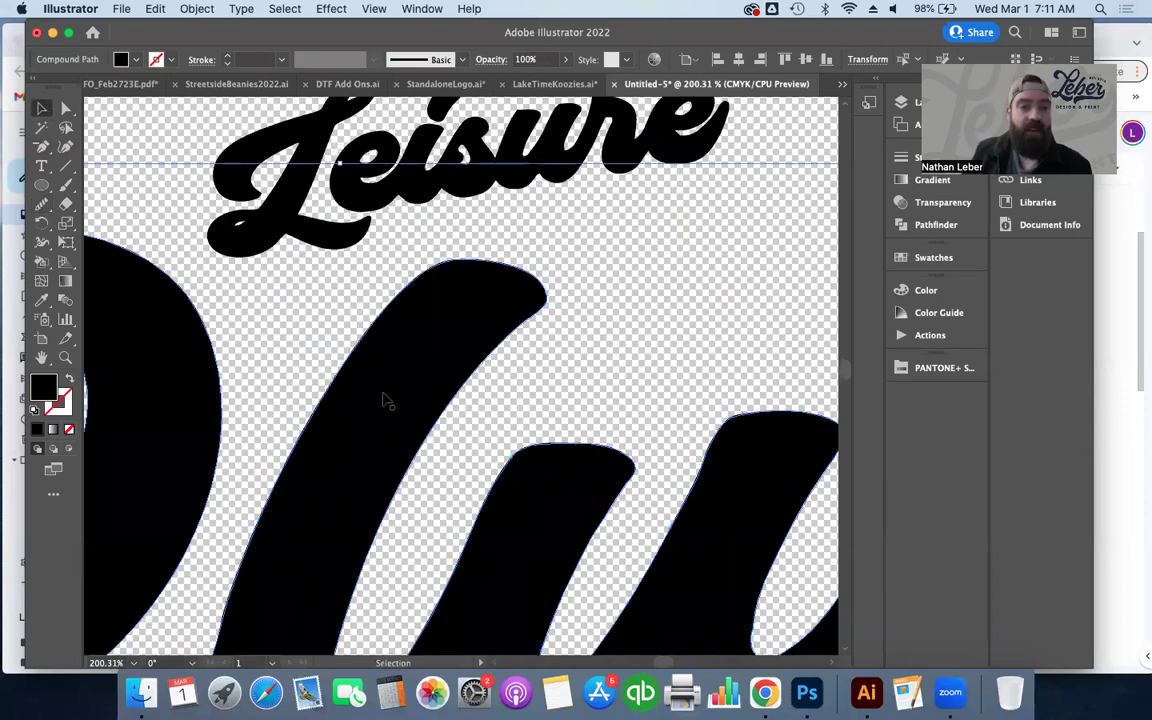
{"action": "left_click", "coordinate": [183, 127]}
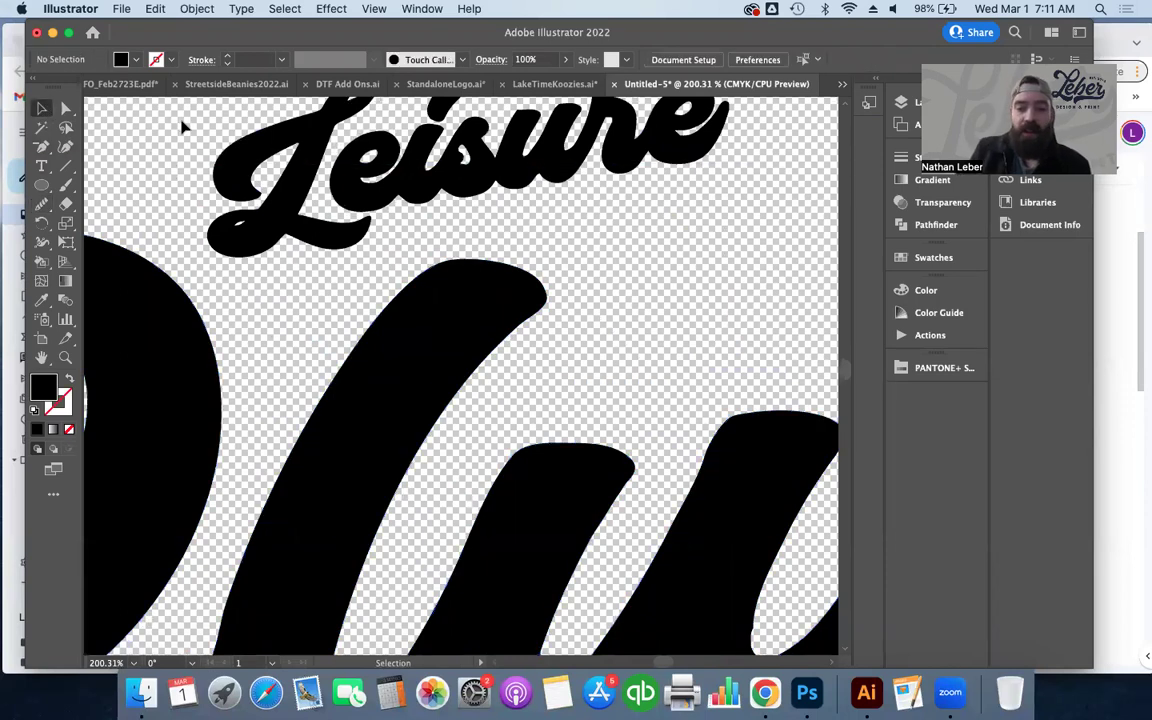
- Reselect the artwork group and smooth the top of the u's first stem in Club
{"action": "scroll", "coordinate": [183, 127], "scroll_direction": "down", "scroll_amount": 5}
{"action": "left_click", "coordinate": [362, 368]}
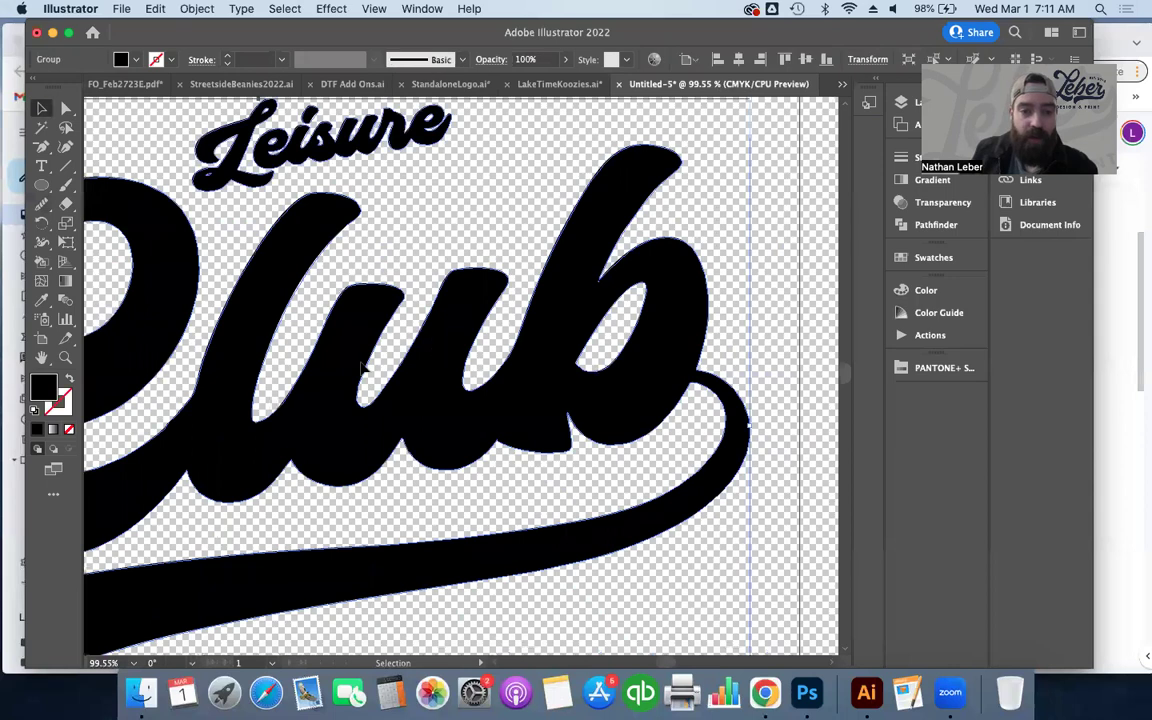
{"action": "left_click", "coordinate": [40, 204]}
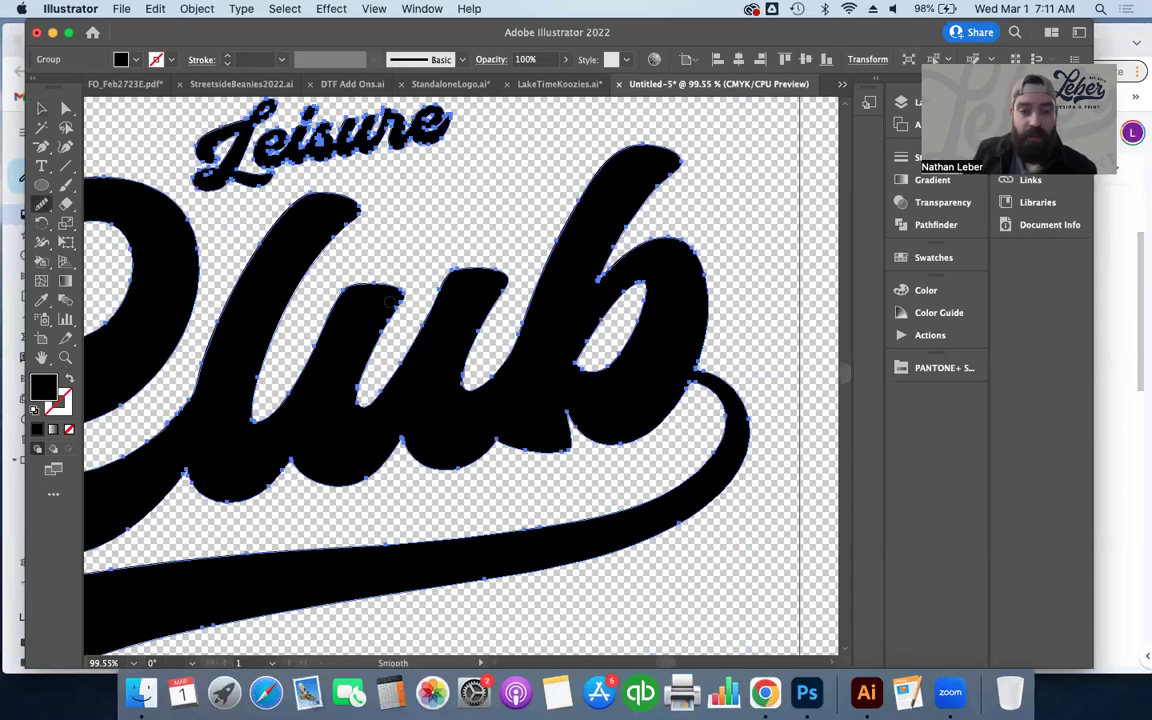
{"action": "left_click", "coordinate": [420, 289], "text": "super"}
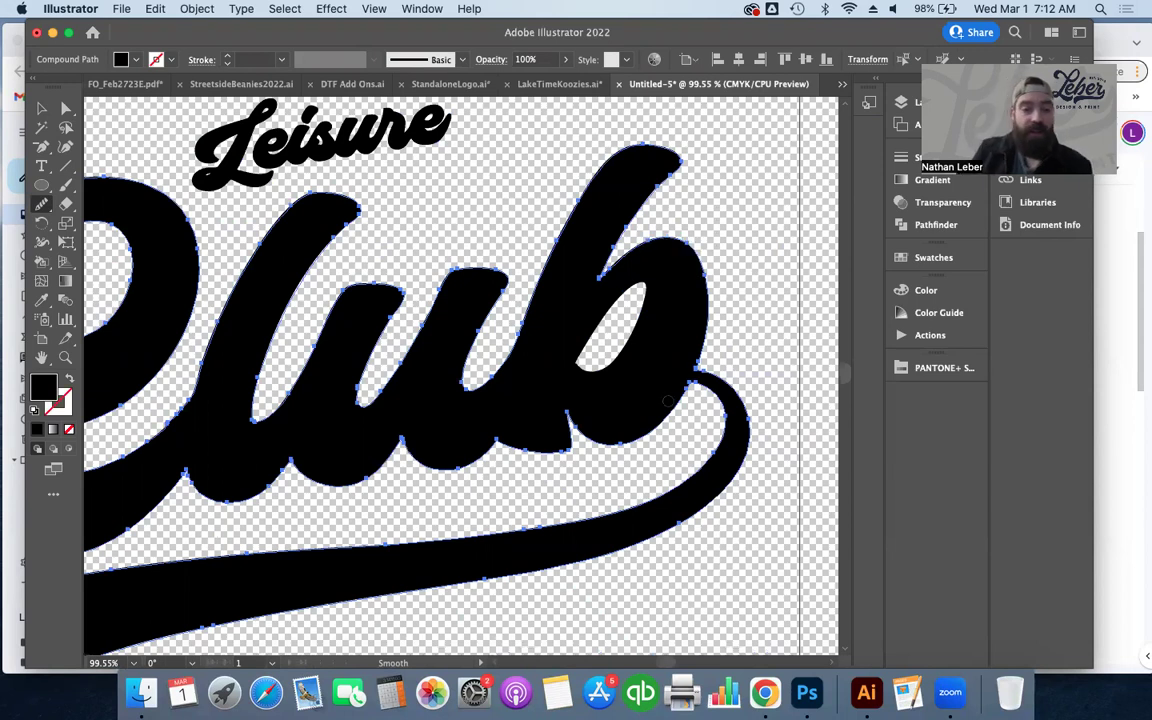
- Select the entire logo group and set its width to 11 in
{"action": "scroll", "coordinate": [668, 401], "scroll_direction": "down", "scroll_amount": 3}
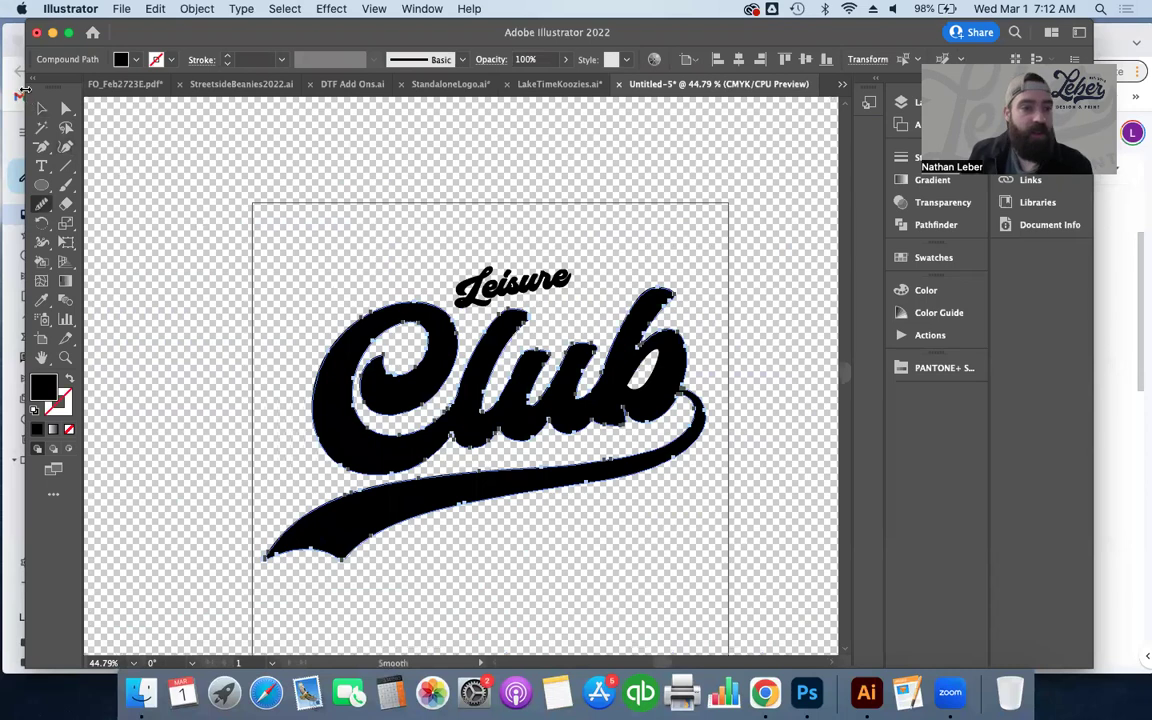
{"action": "left_click", "coordinate": [41, 108]}
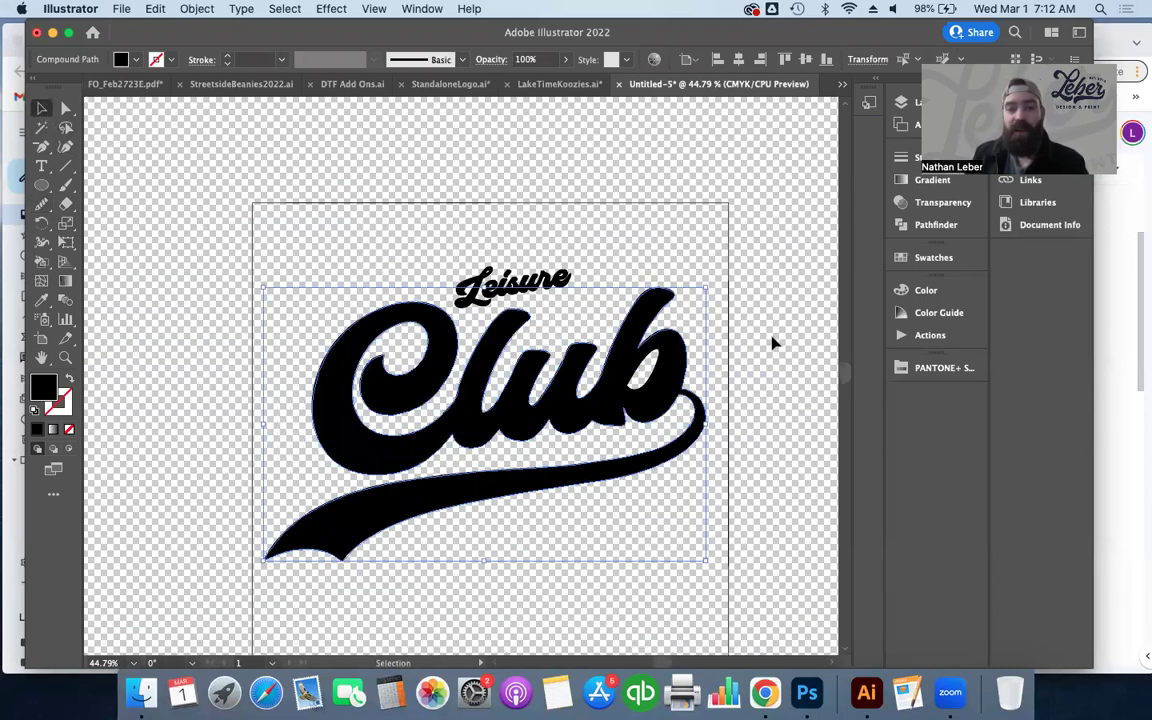
{"action": "left_click", "coordinate": [790, 380]}
{"action": "left_click_drag", "start_coordinate": [245, 225], "coordinate": [800, 537]}
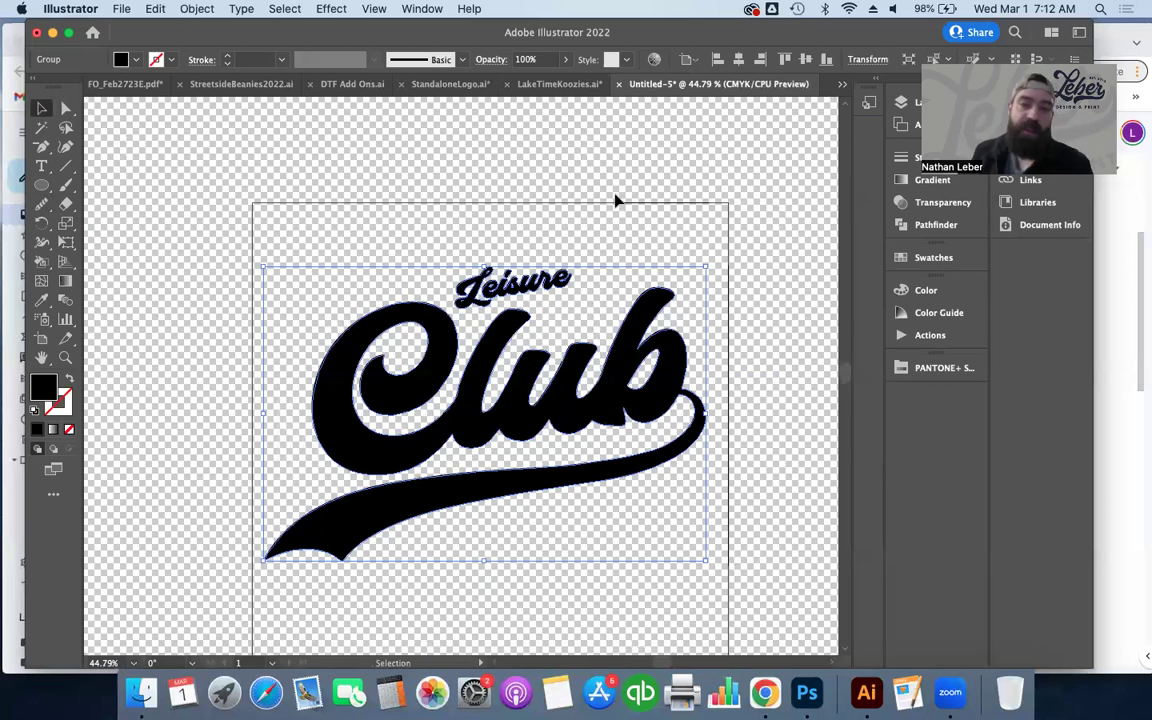
{"action": "left_click", "coordinate": [866, 60]}
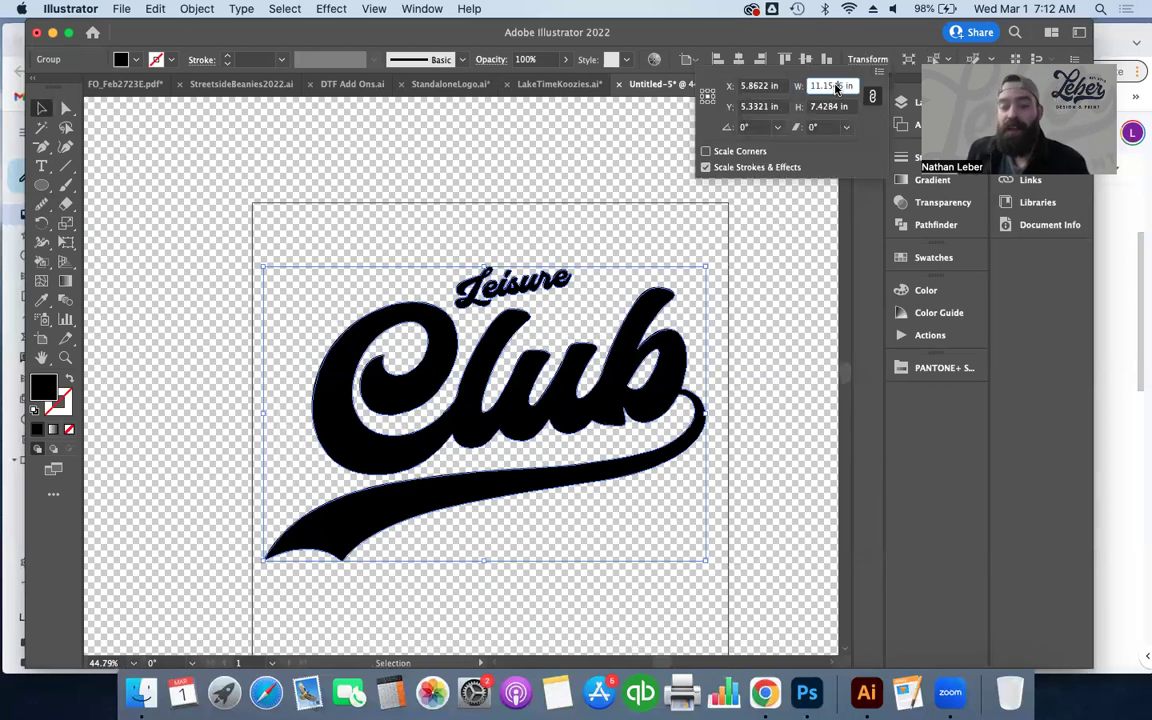
{"action": "left_click", "coordinate": [835, 86]}
{"action": "type", "text": "11"}
{"action": "key", "text": "Return"}
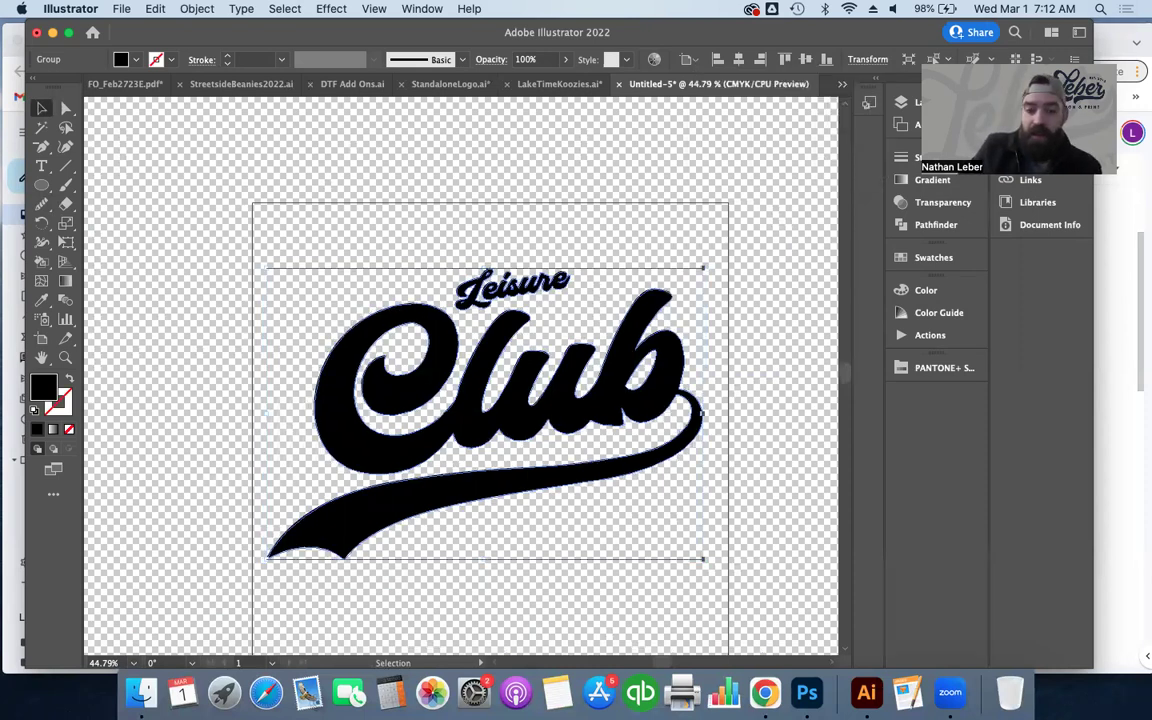
- Deselect the resized logo and examine it against the artboard
{"action": "left_click", "coordinate": [790, 295]}
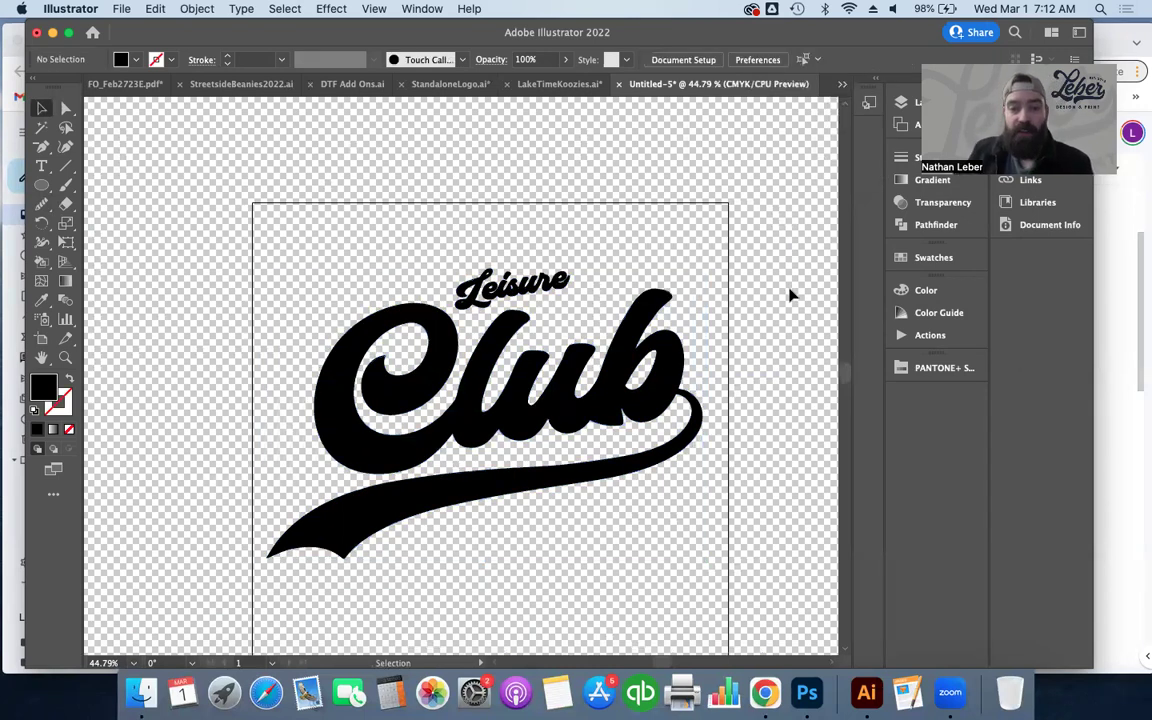
{"action": "scroll", "coordinate": [790, 295], "scroll_direction": "up", "scroll_amount": 3}
{"action": "scroll", "coordinate": [790, 295], "scroll_direction": "down", "scroll_amount": 4}
{"action": "scroll", "coordinate": [790, 295], "scroll_direction": "left", "scroll_amount": 2}
{"action": "scroll", "coordinate": [790, 295], "scroll_direction": "down", "scroll_amount": 1}
{"action": "scroll", "coordinate": [789, 290], "scroll_direction": "up", "scroll_amount": 2}
{"action": "scroll", "coordinate": [787, 290], "scroll_direction": "right", "scroll_amount": 1}
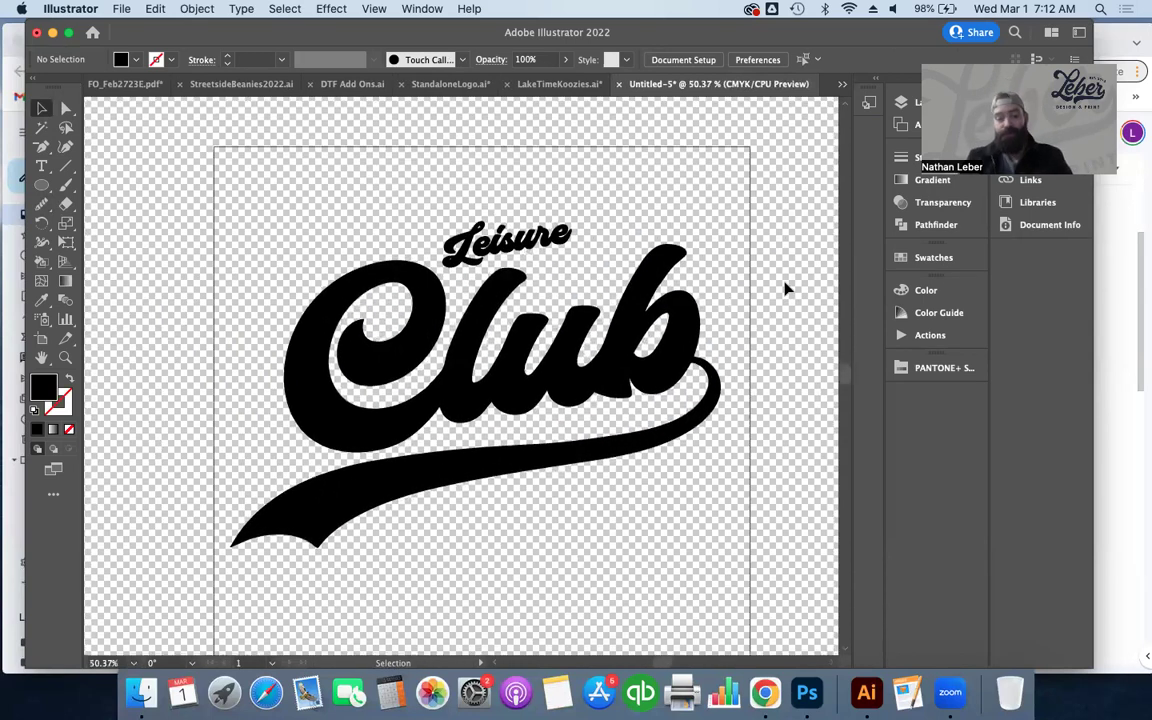